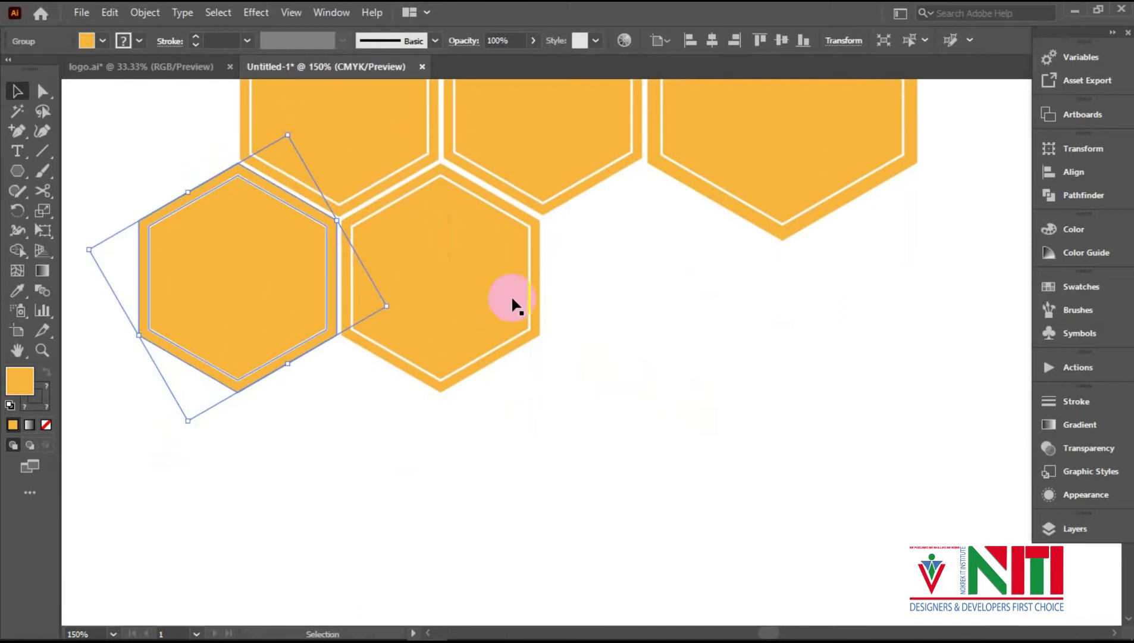
Duplicate the outlined hexagon beneath the middle pair, and place a much smaller copy at that duplicate's lower right edge.
drag(299, 261, 403, 441)
scroll(481, 451, down, 5)
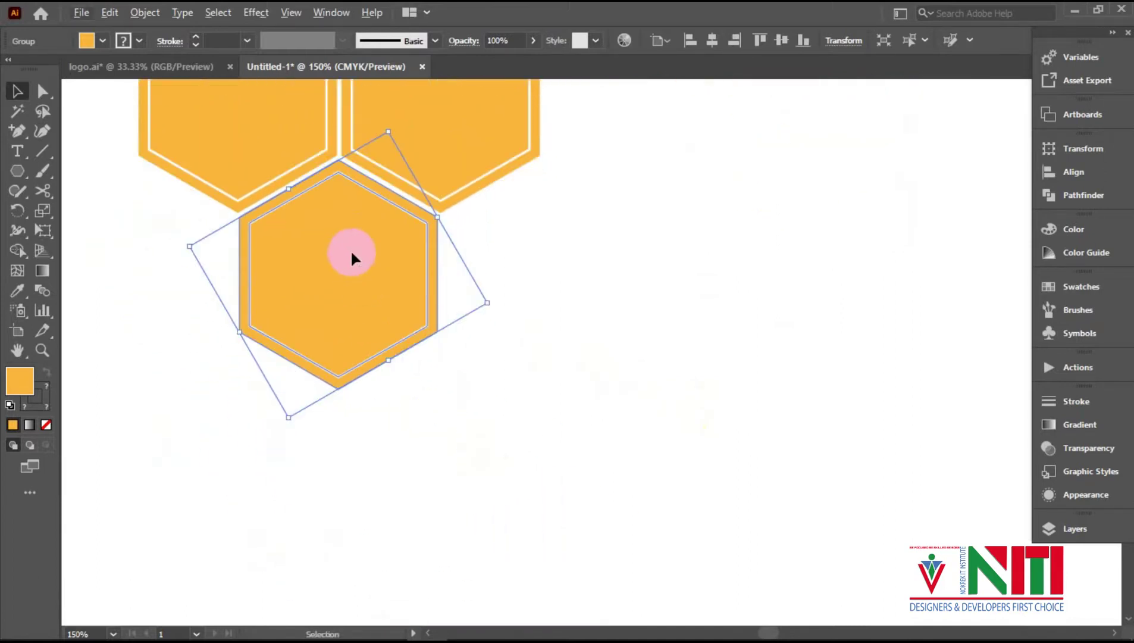
drag(354, 253, 453, 430)
drag(588, 477, 412, 457)
drag(342, 421, 375, 408)
scroll(528, 437, up, 8)
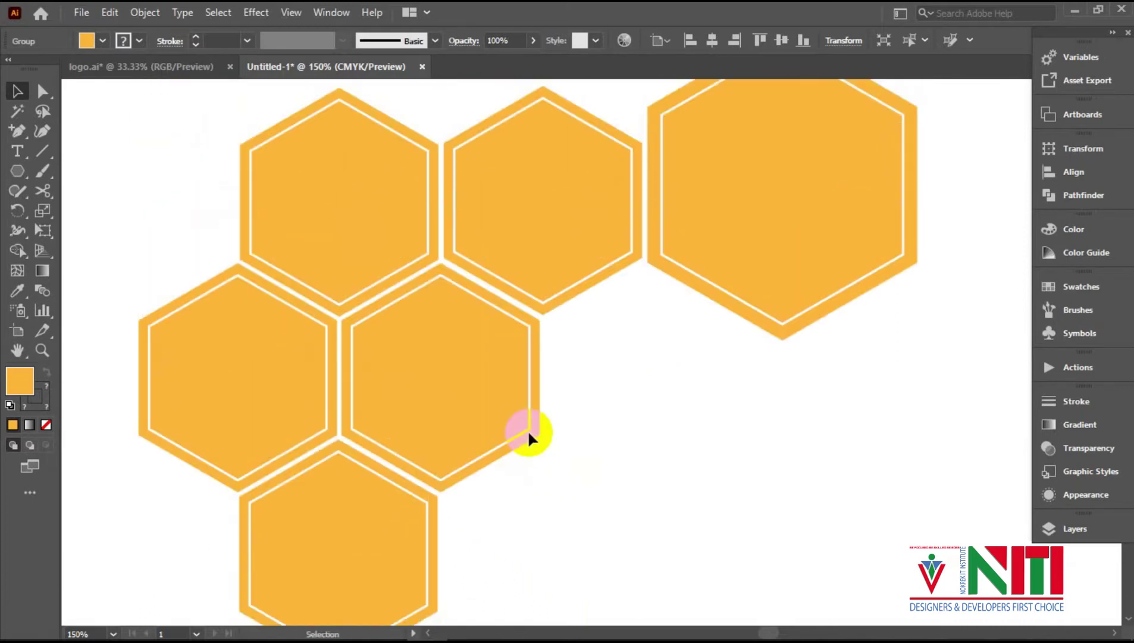
scroll(528, 435, up, 1)
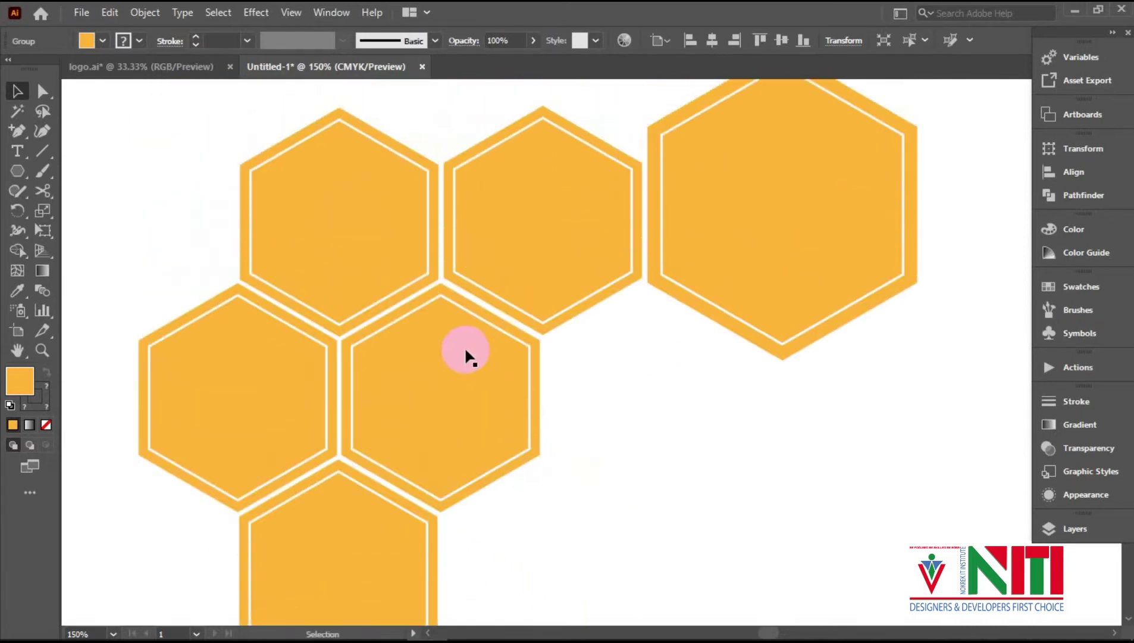
click(465, 350)
drag(366, 251, 397, 257)
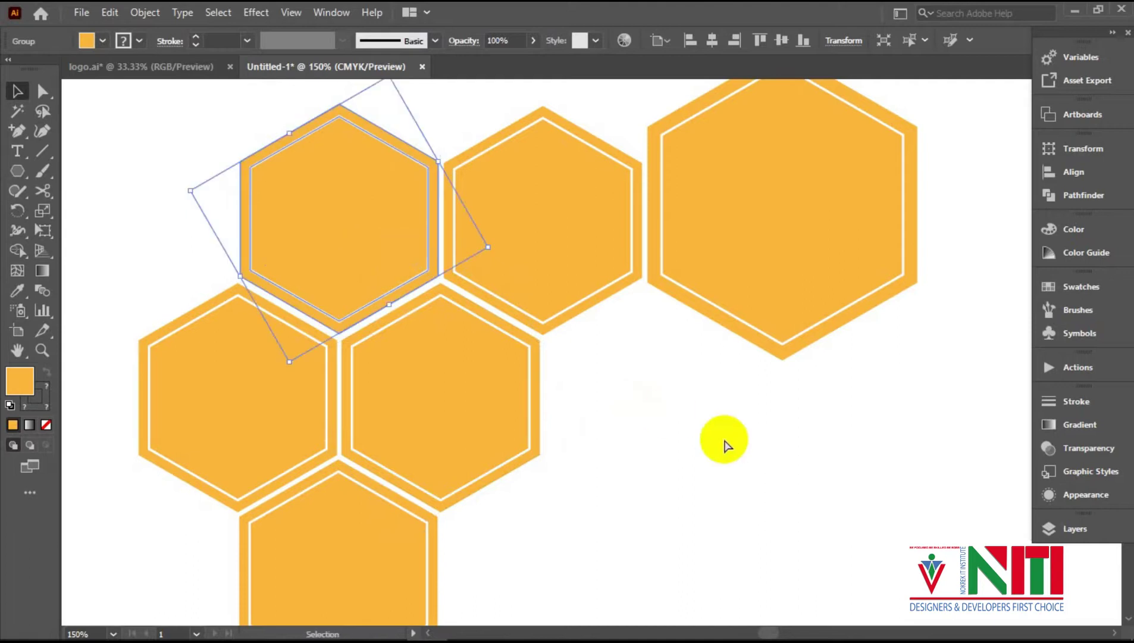
key(ctrl+f)
Ungroup the small bottom hexagon and delete its inner white outline.
scroll(724, 440, down, 12)
drag(339, 483, 370, 459)
right_click(399, 464)
click(475, 317)
click(476, 345)
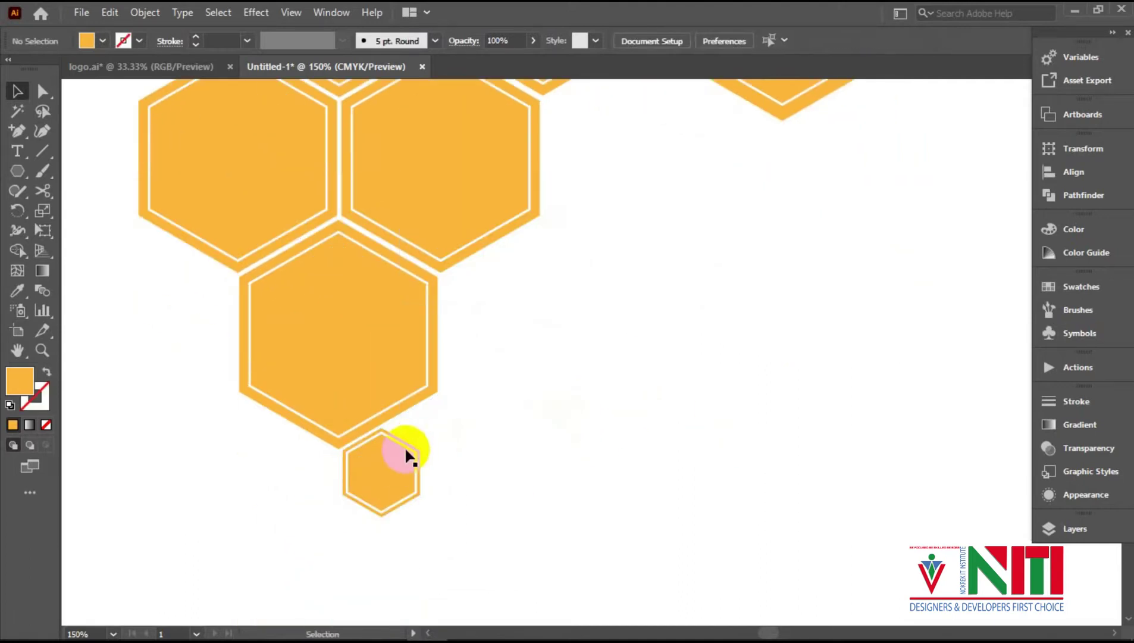
click(406, 450)
key(Delete)
Ungroup the leftmost hexagon in the middle row and delete its inner white outline.
scroll(134, 159, up, 2)
right_click(181, 179)
click(226, 322)
click(194, 134)
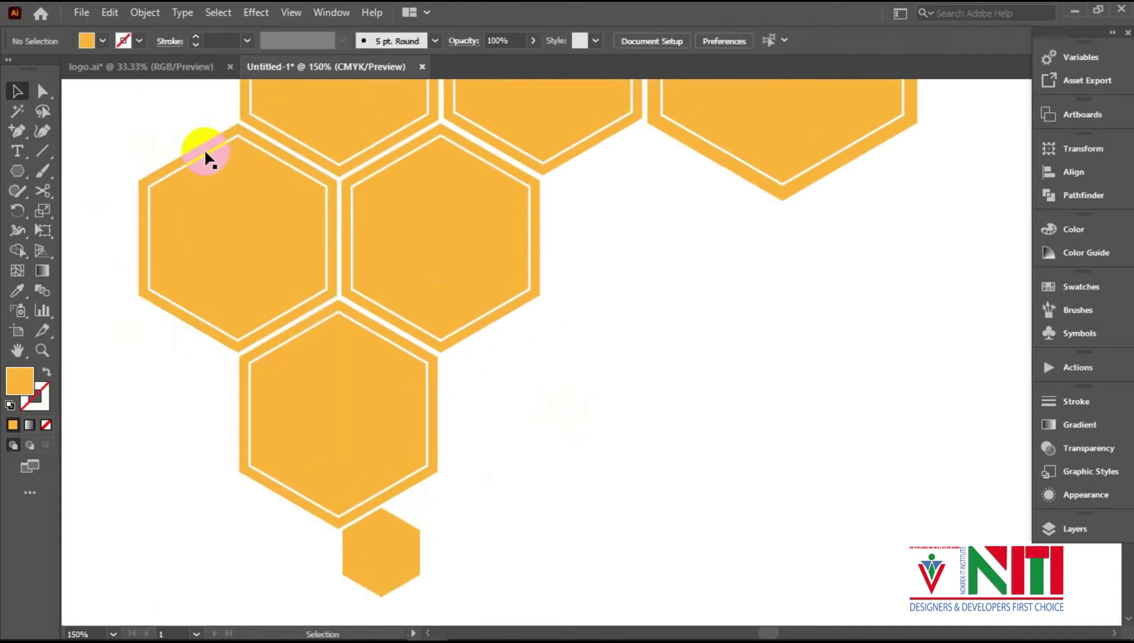
click(204, 153)
key(Delete)
Ungroup the top-row hexagon beside the largest one and delete its inner white outline.
scroll(176, 132, up, 3)
right_click(500, 188)
click(546, 331)
click(645, 267)
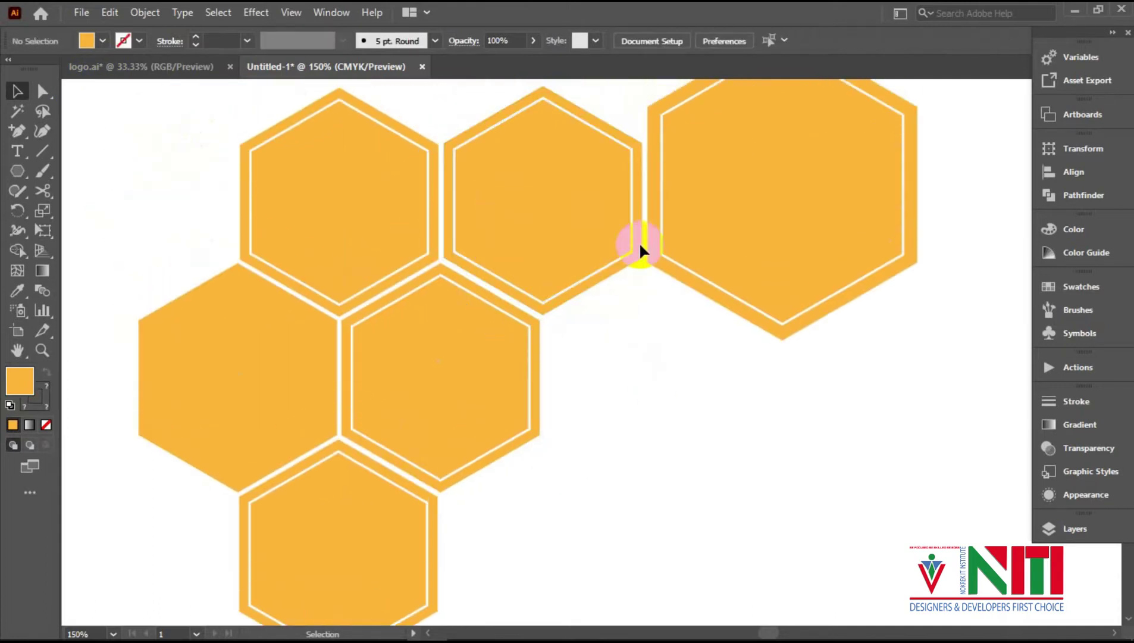
click(630, 205)
key(Delete)
Select the three plain hexagons and recolour them with the dark grey swatch using the Eyedropper.
scroll(631, 322, down, 2)
click(488, 454)
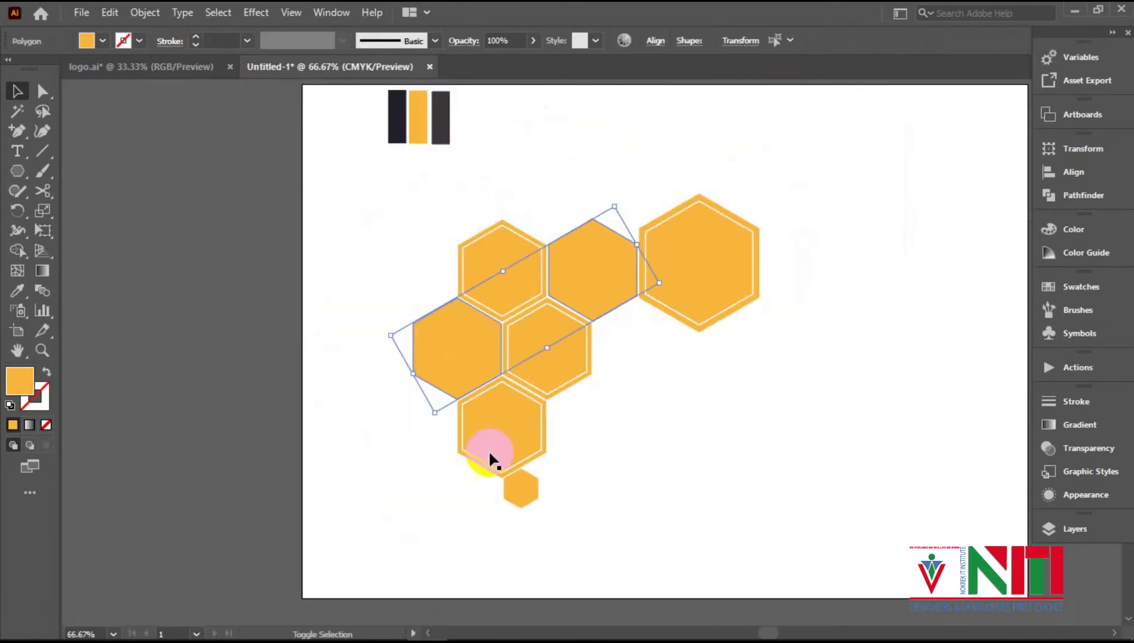
key(i)
click(443, 109)
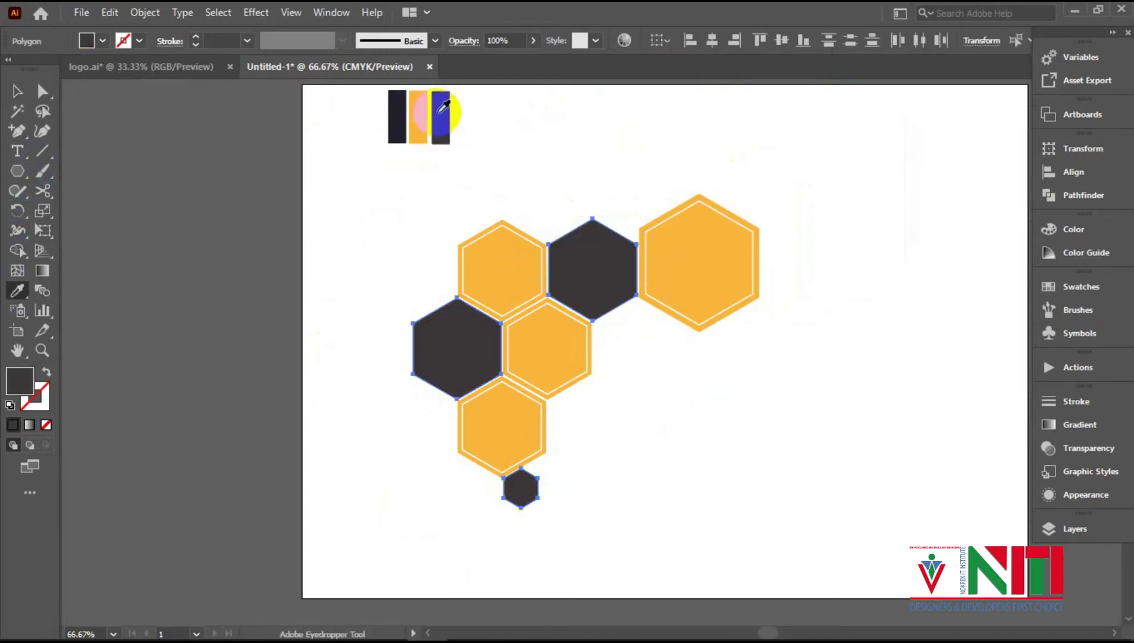
key(v)
click(324, 218)
Copy the small dark hexagon into the largest hexagon and fit it against the upper right corner of the inner white outline.
scroll(592, 488, up, 1)
scroll(592, 488, up, 2)
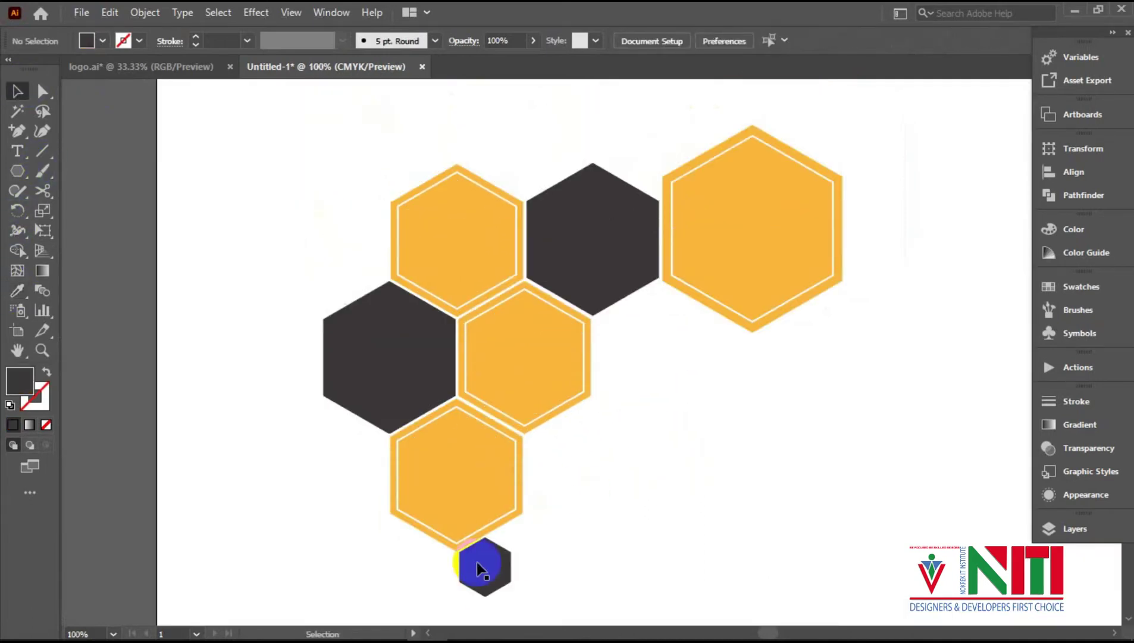
drag(476, 562, 766, 238)
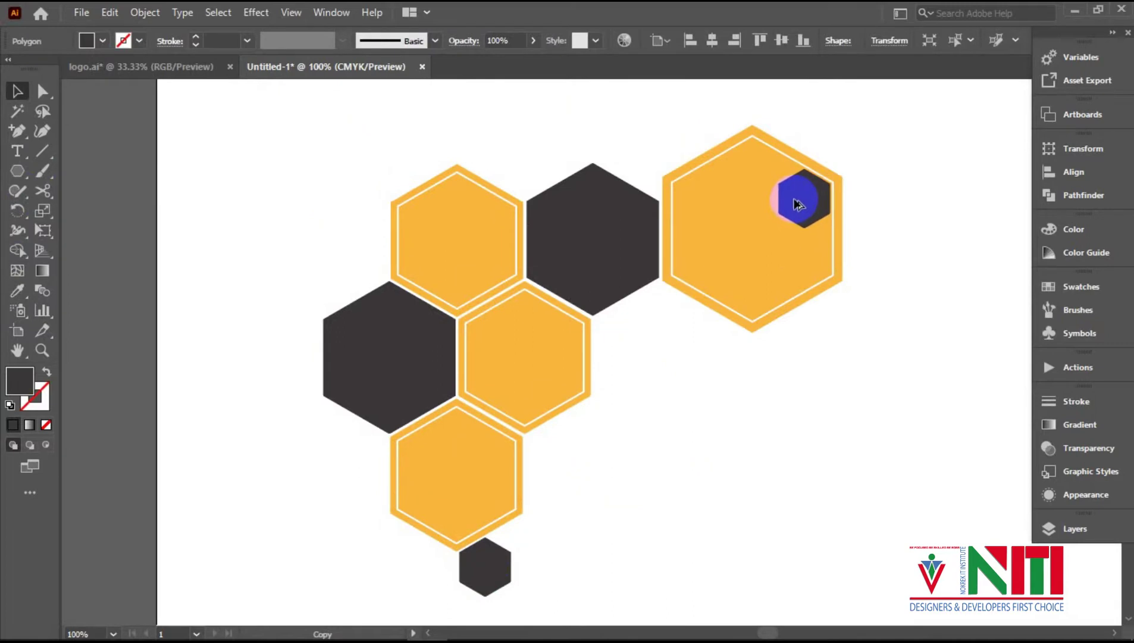
drag(796, 198, 796, 198)
scroll(916, 284, up, 5)
drag(551, 177, 716, 530)
drag(697, 161, 743, 450)
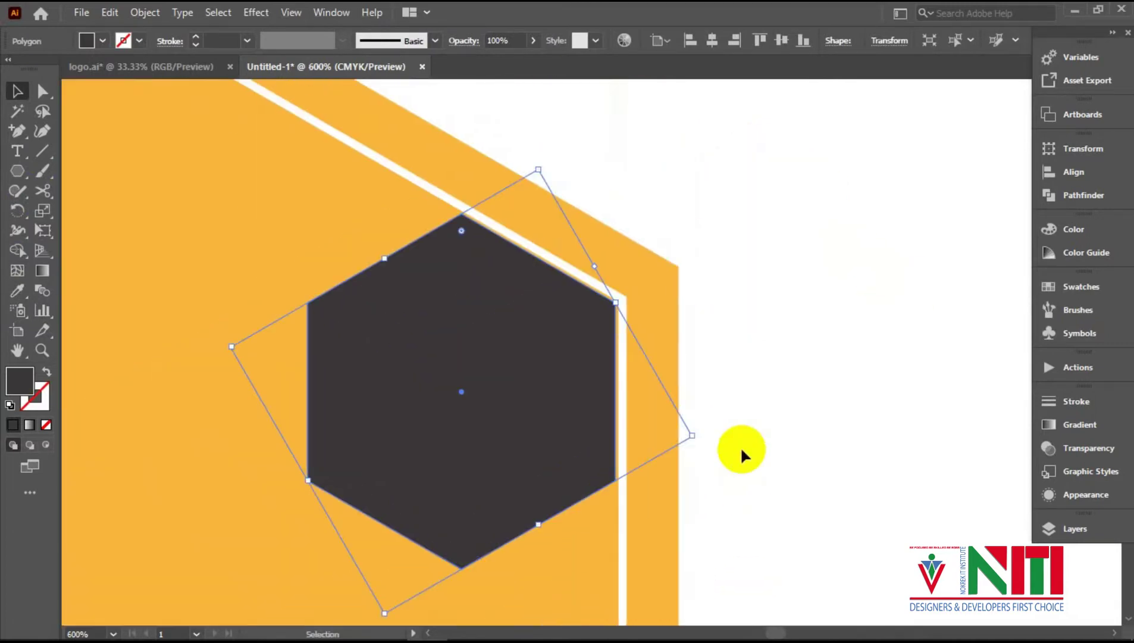
drag(589, 351, 587, 337)
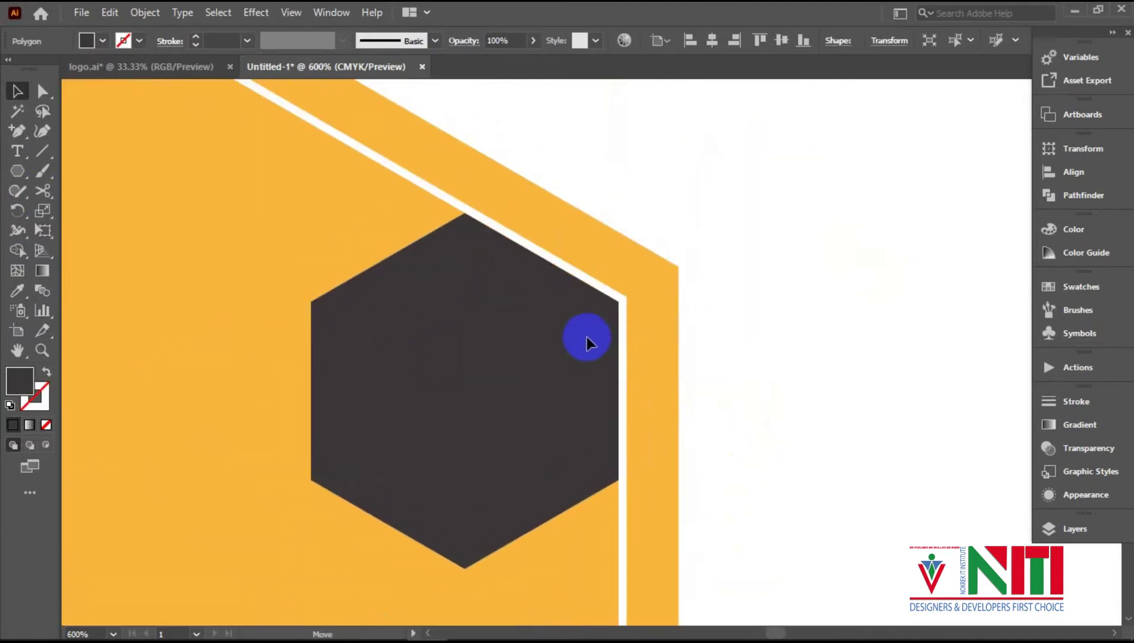
scroll(812, 364, down, 6)
click(849, 434)
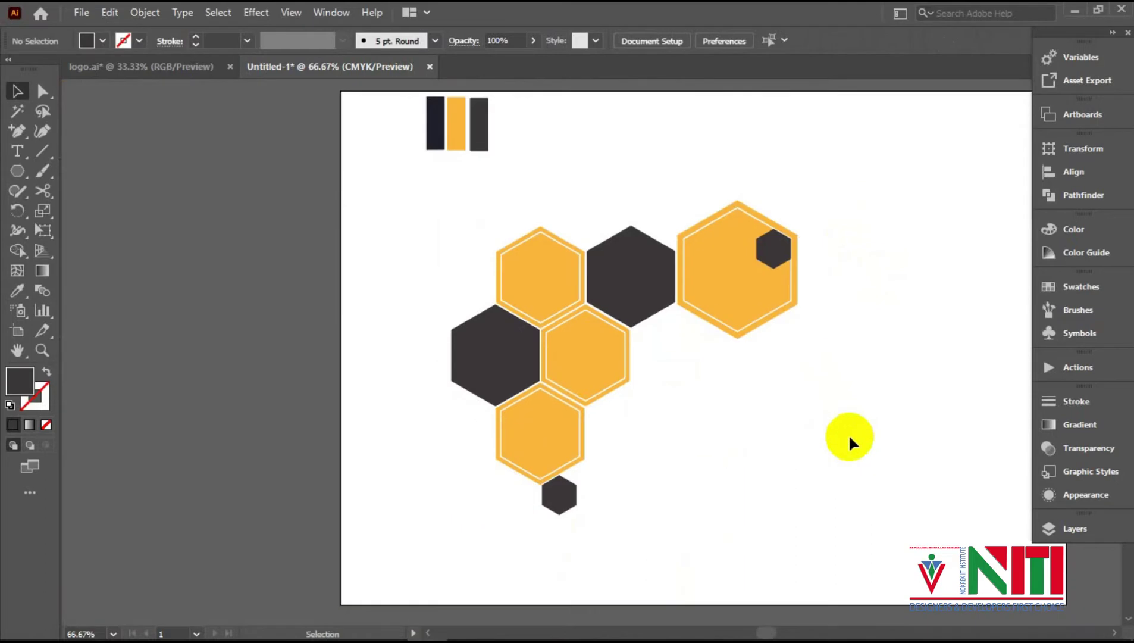
Move the three colour swatches above the artboard and recolour the small hexagon inside the largest one with the dark navy swatch.
scroll(833, 423, up, 2)
scroll(707, 457, up, 1)
click(773, 347)
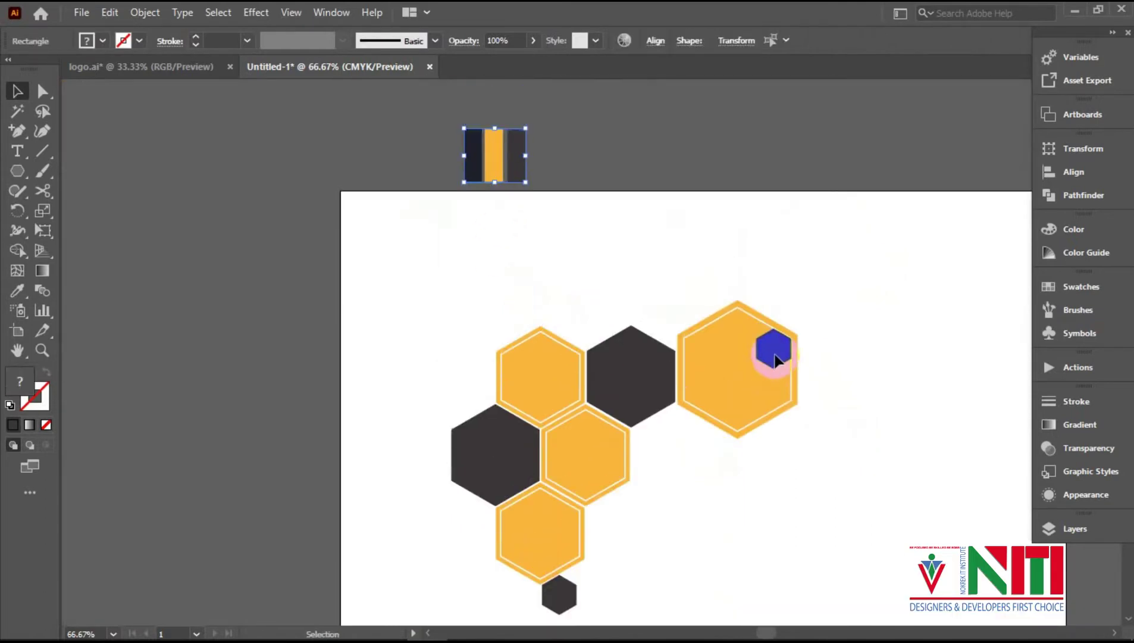
click(16, 291)
click(18, 92)
click(141, 247)
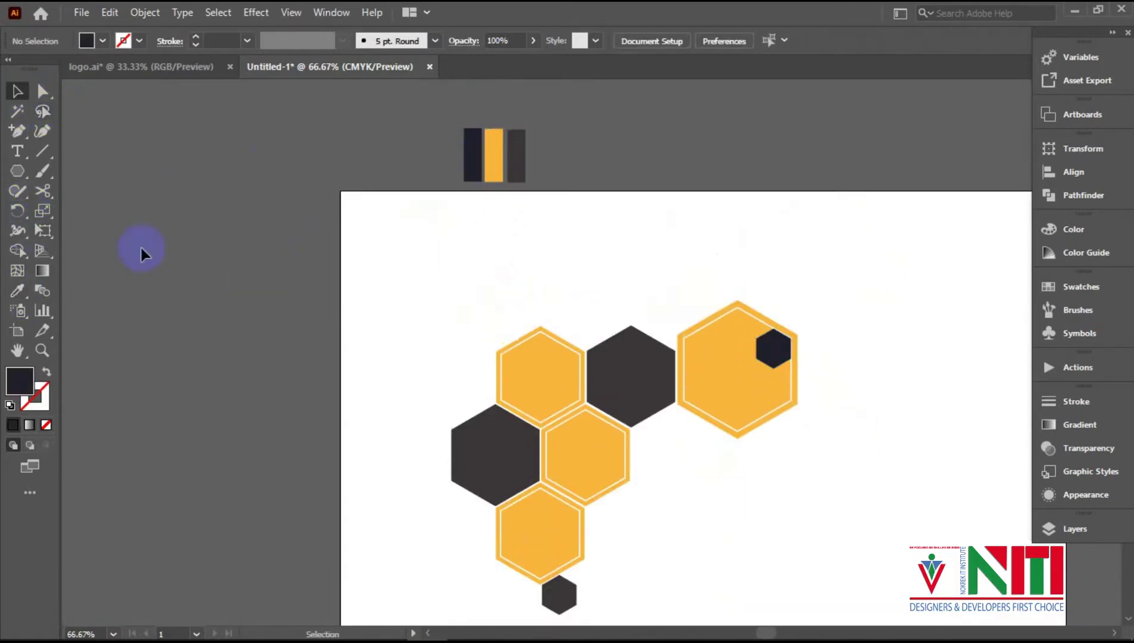
Draw a new hexagon with the Polygon tool in the empty area below the largest orange hexagon.
scroll(141, 247, down, 2)
click(17, 171)
click(716, 446)
click(350, 435)
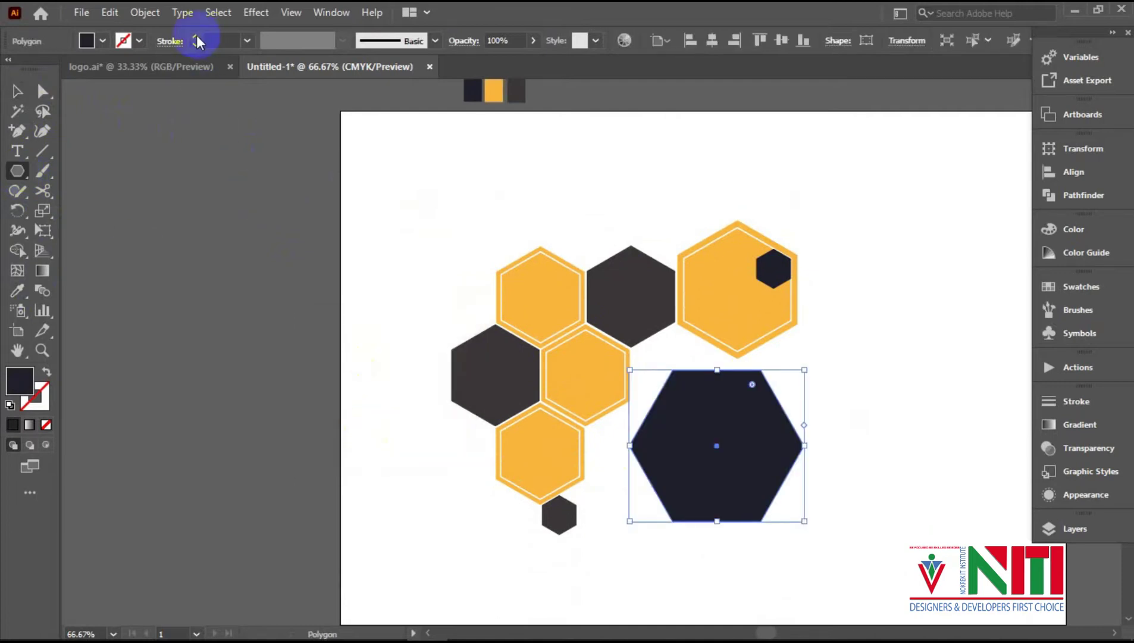
Give the new hexagon a 3 pt black stroke and no fill.
click(197, 36)
click(197, 36)
click(197, 36)
click(140, 41)
click(22, 69)
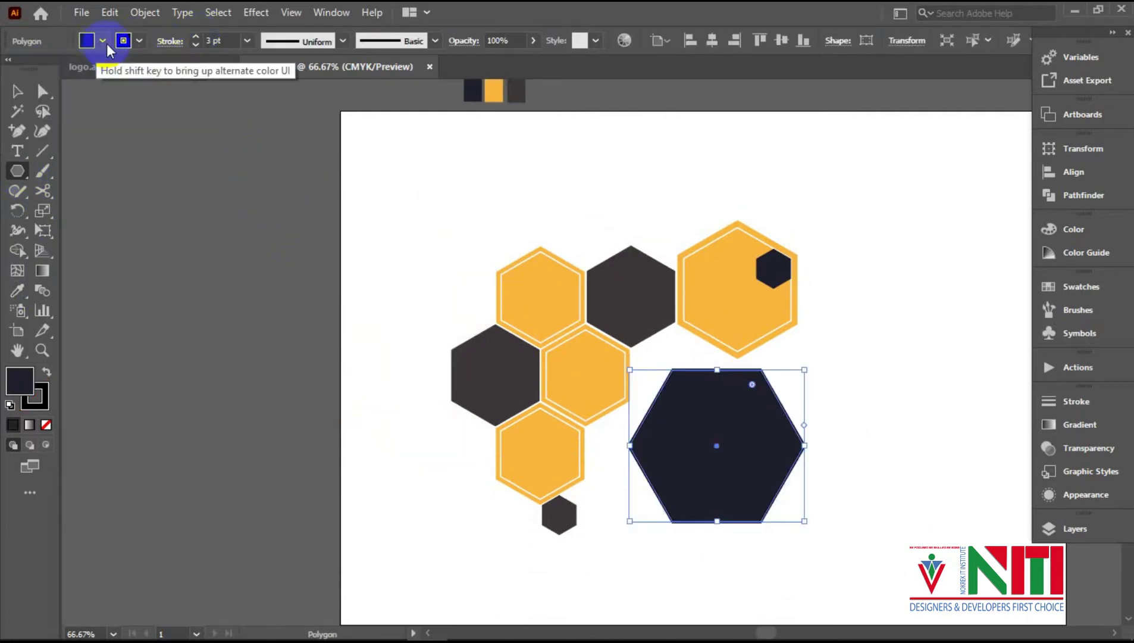
click(103, 42)
click(13, 69)
key(Escape)
Rotate the outline hexagon by 30° and move it above the upper left part of the honeycomb.
click(18, 92)
double_click(15, 220)
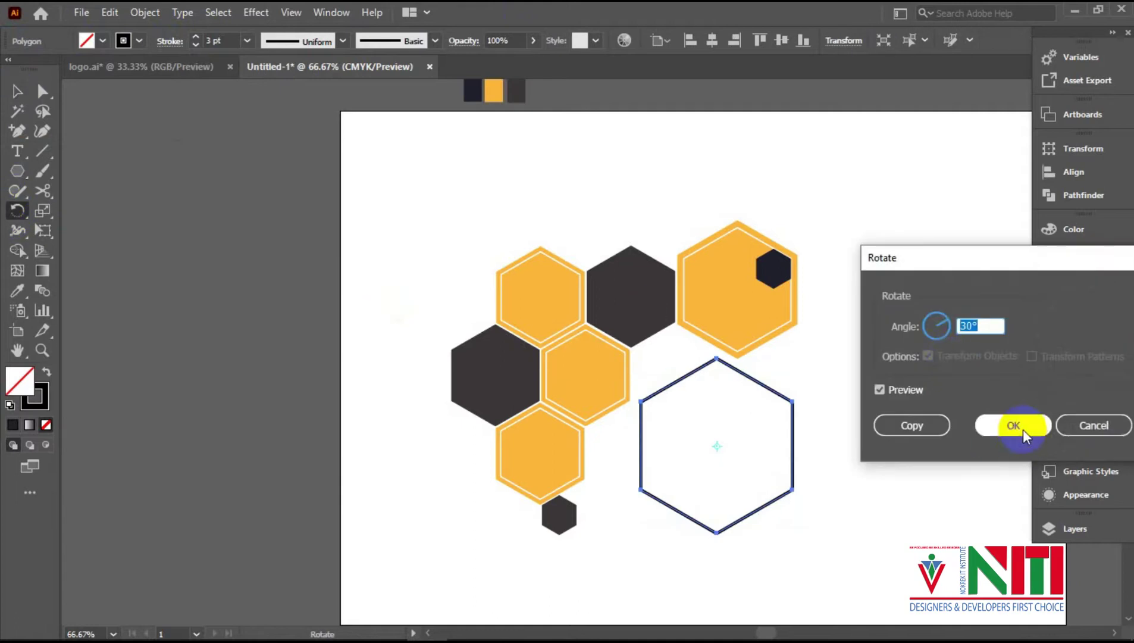
click(1012, 425)
click(17, 92)
click(795, 401)
drag(774, 388, 622, 156)
Set the outline hexagon's stroke to 4 pt and place an overlapping duplicate below and to its left.
scroll(732, 362, up, 1)
scroll(732, 362, up, 3)
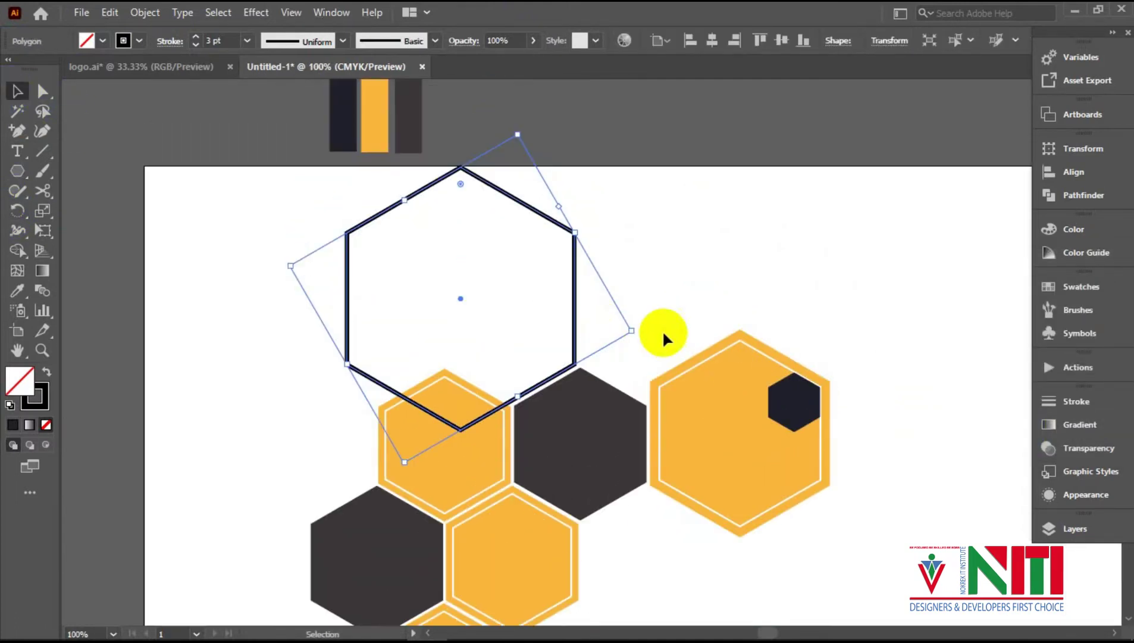
click(198, 37)
click(653, 221)
click(557, 222)
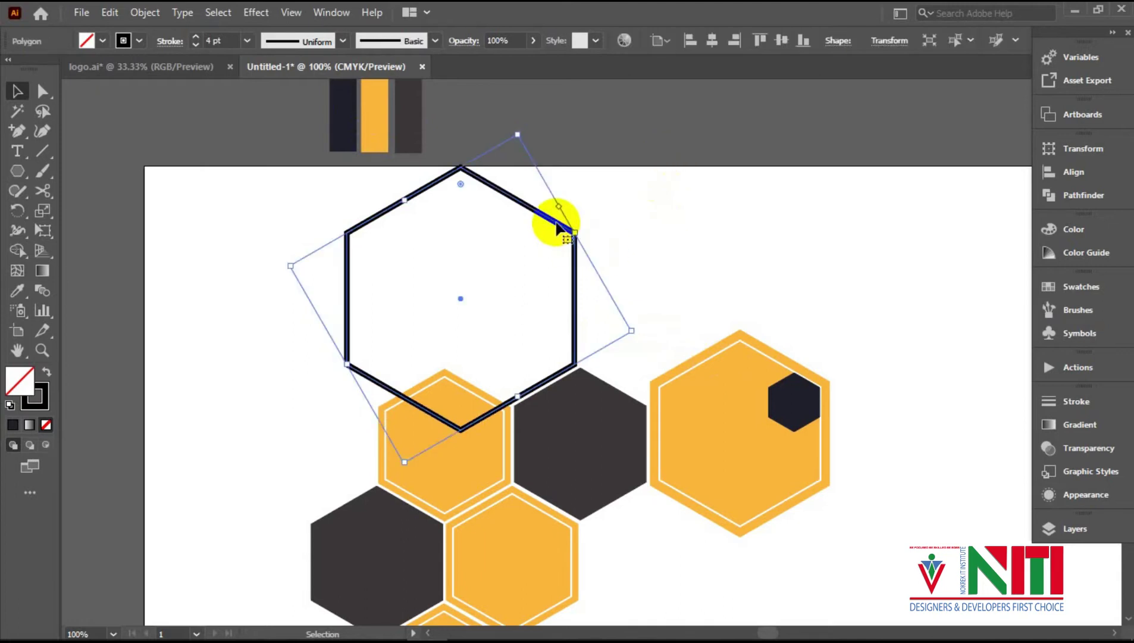
mouse_move(557, 223)
mouse_down()
mouse_move(520, 296)
mouse_move(494, 310)
mouse_move(501, 333)
mouse_up()
drag(723, 230, 457, 315)
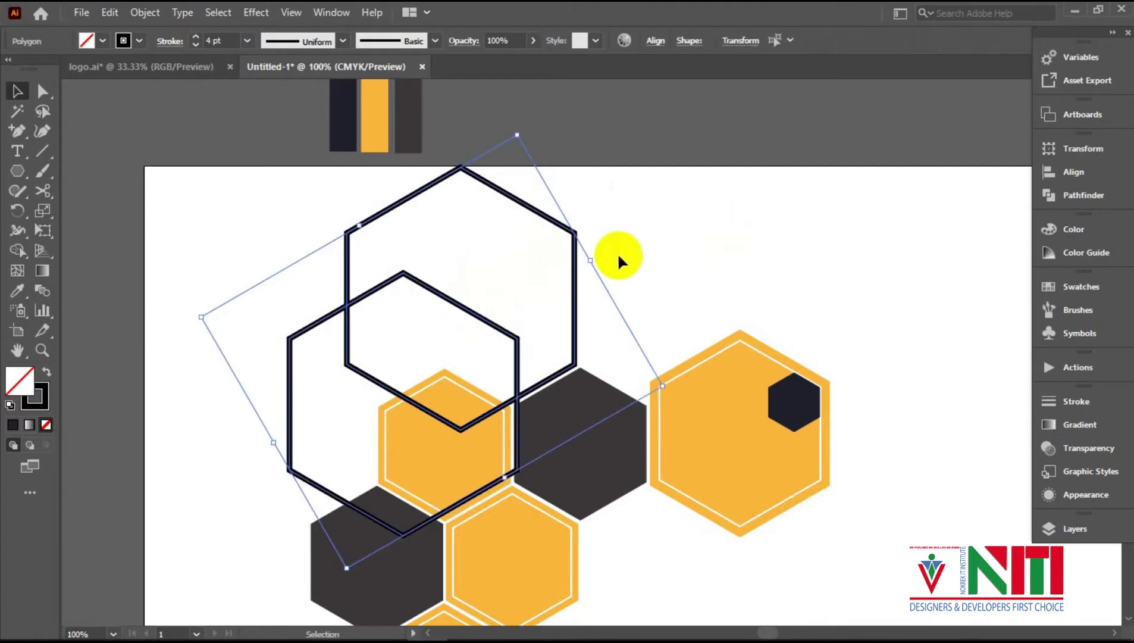
click(619, 257)
Cut the upper outline hexagon at its upper left corner with the Scissors tool.
key(ctrl+plus)
click(531, 147)
key(c)
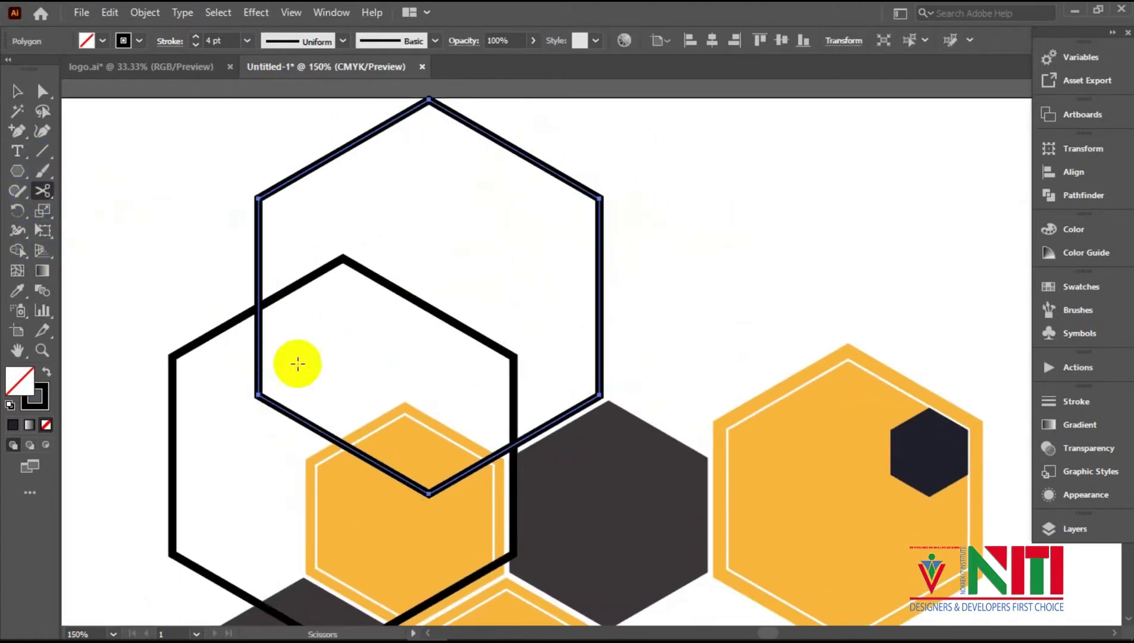
click(513, 443)
click(738, 351)
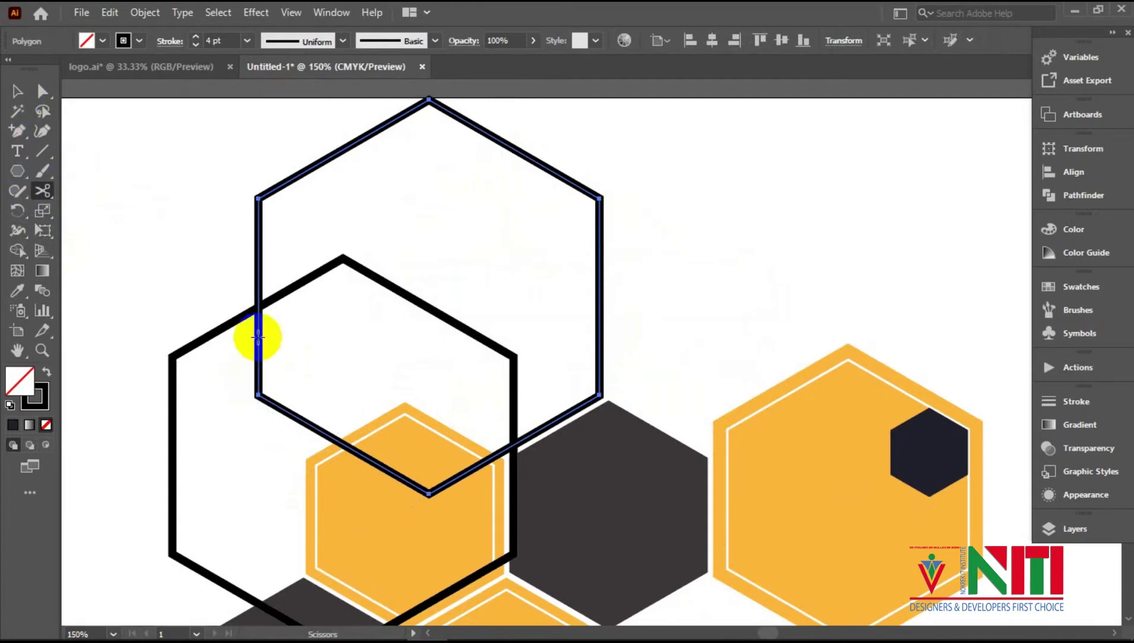
click(258, 197)
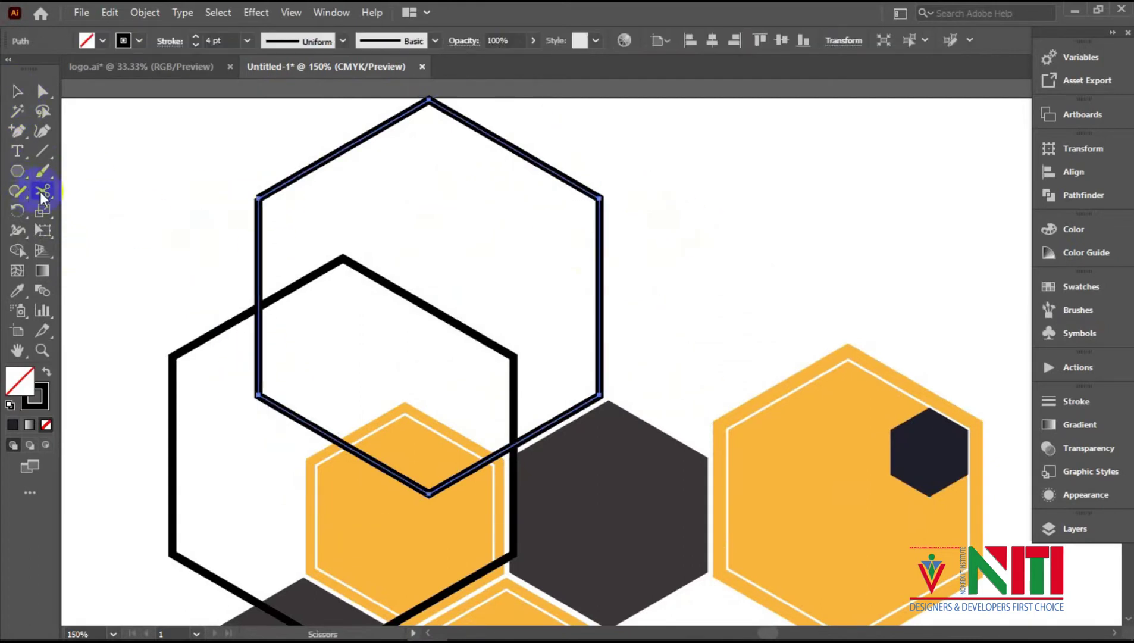
Cut the lower outline hexagon at its right-side crossing and at its lower left corner, and delete the bottom section.
click(513, 443)
scroll(132, 281, down, 1)
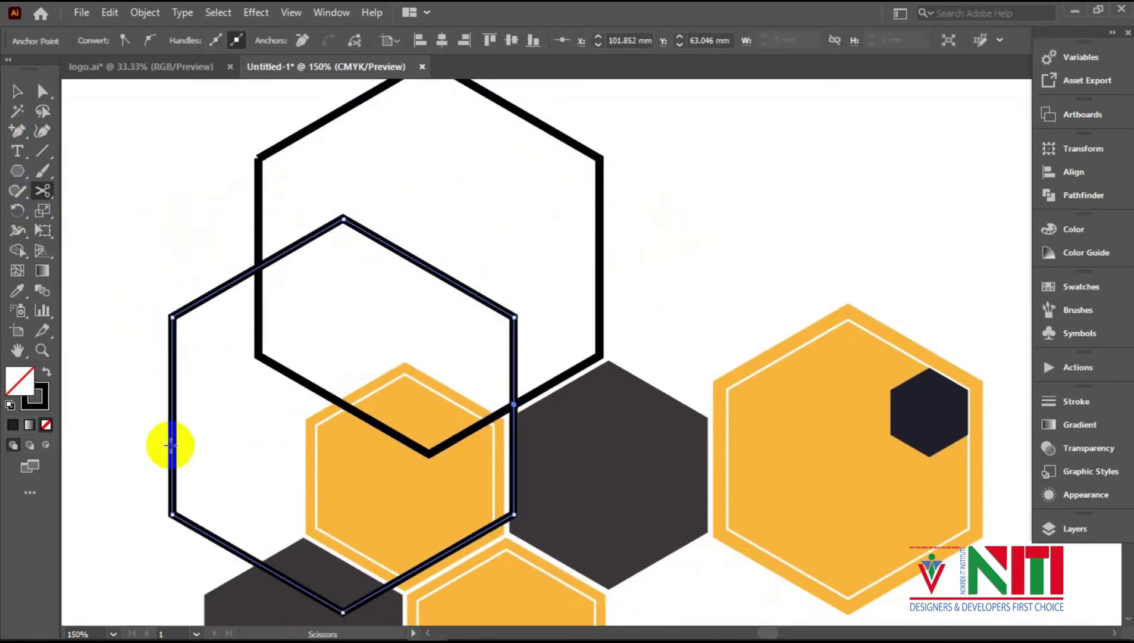
click(171, 516)
key(v)
key(Delete)
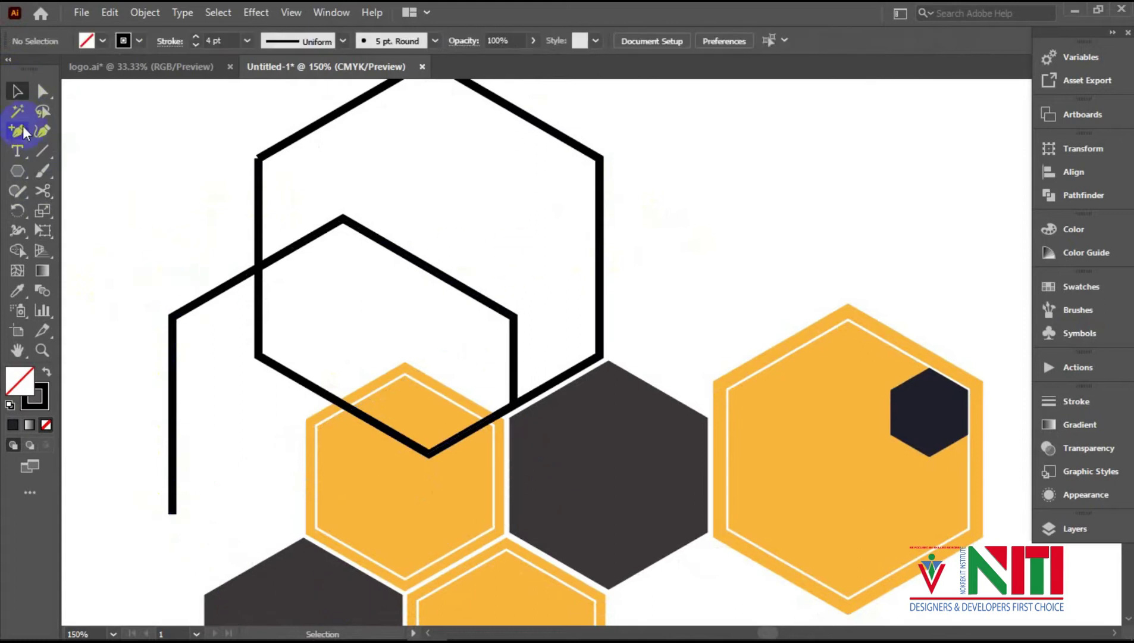
Cut the upper outline hexagon where the lower one's right side meets it, and delete its lower left section.
click(513, 405)
click(708, 345)
scroll(533, 297, up, 10)
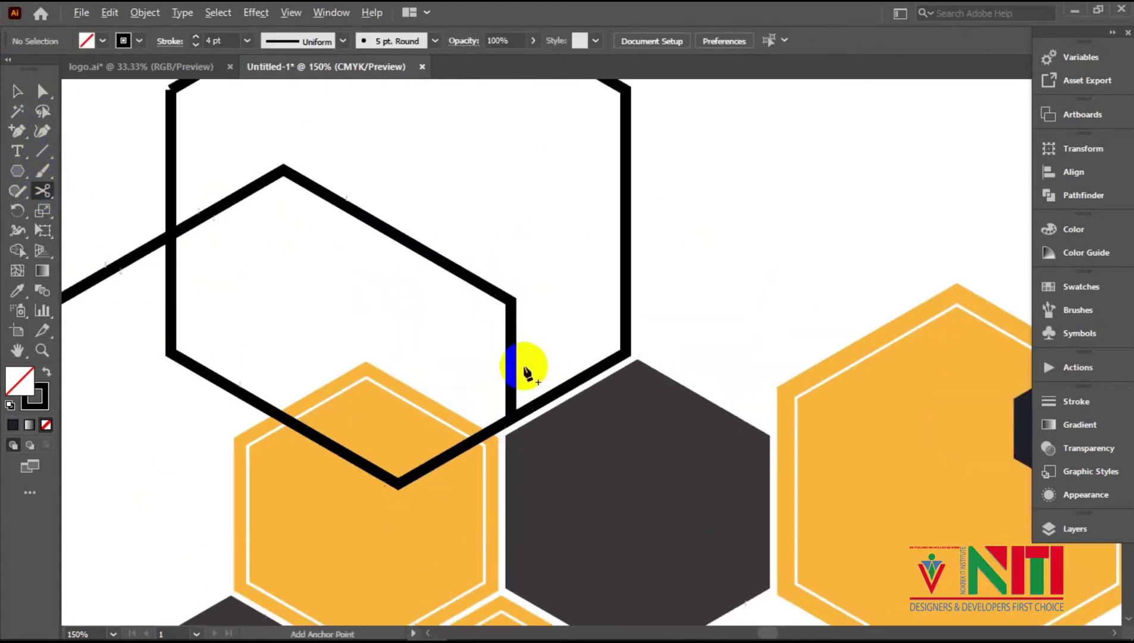
click(18, 92)
scroll(587, 273, down, 3)
click(572, 319)
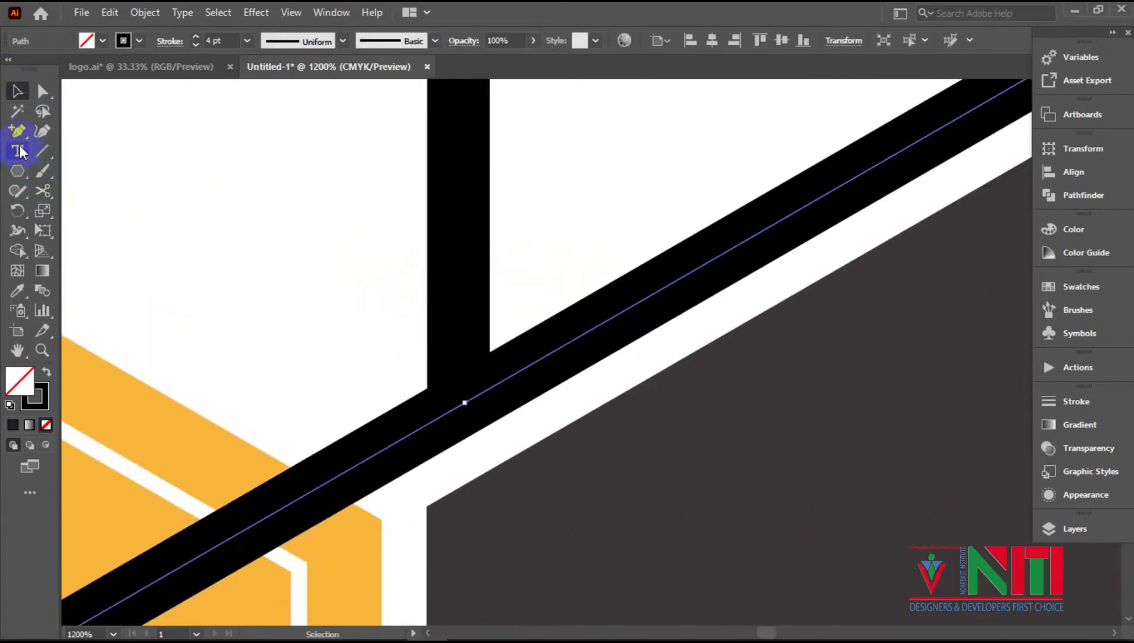
click(463, 400)
scroll(416, 331, down, 15)
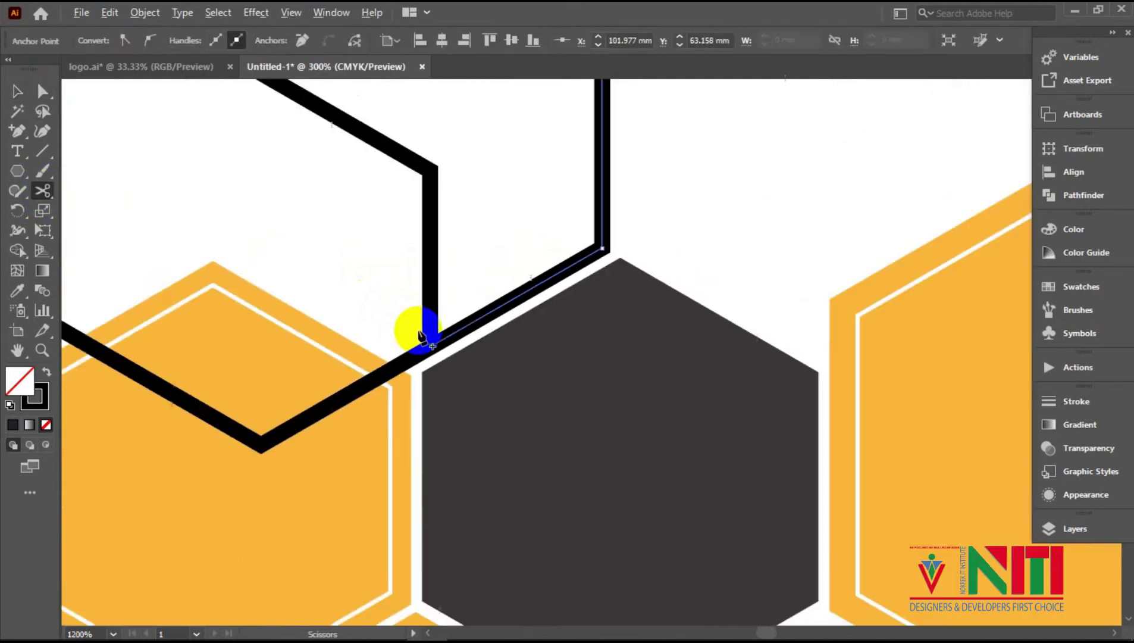
click(18, 92)
click(363, 319)
key(Delete)
Shift the lower outline slightly down and right so its right side overlaps the upper outline's lower end.
scroll(537, 399, up, 3)
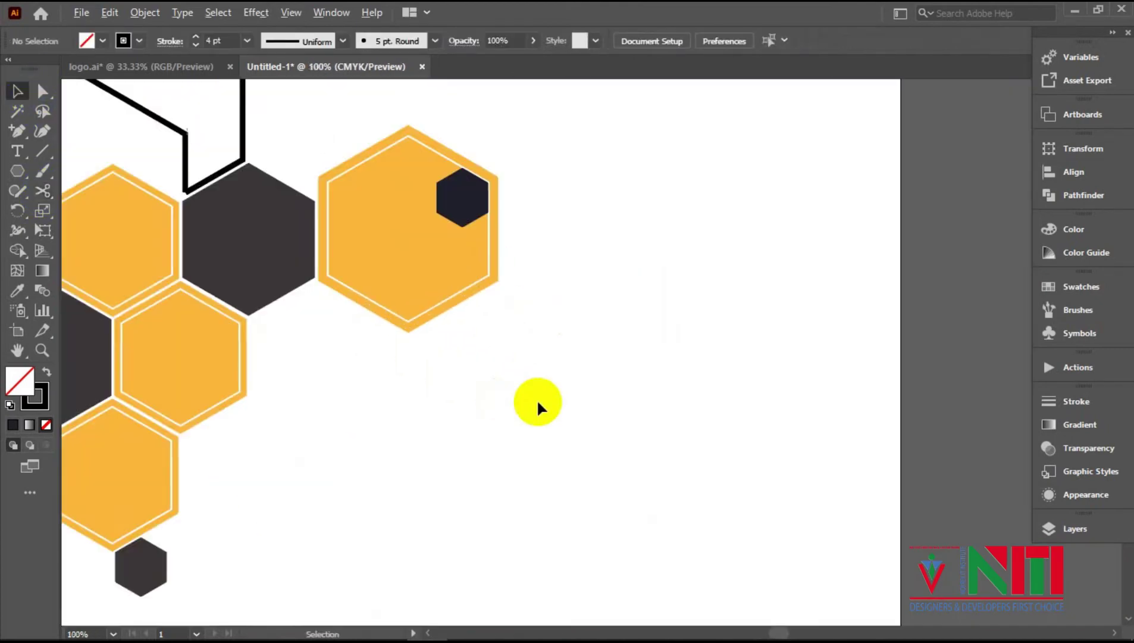
drag(359, 373, 616, 495)
scroll(598, 484, up, 3)
drag(365, 251, 706, 632)
drag(401, 231, 696, 201)
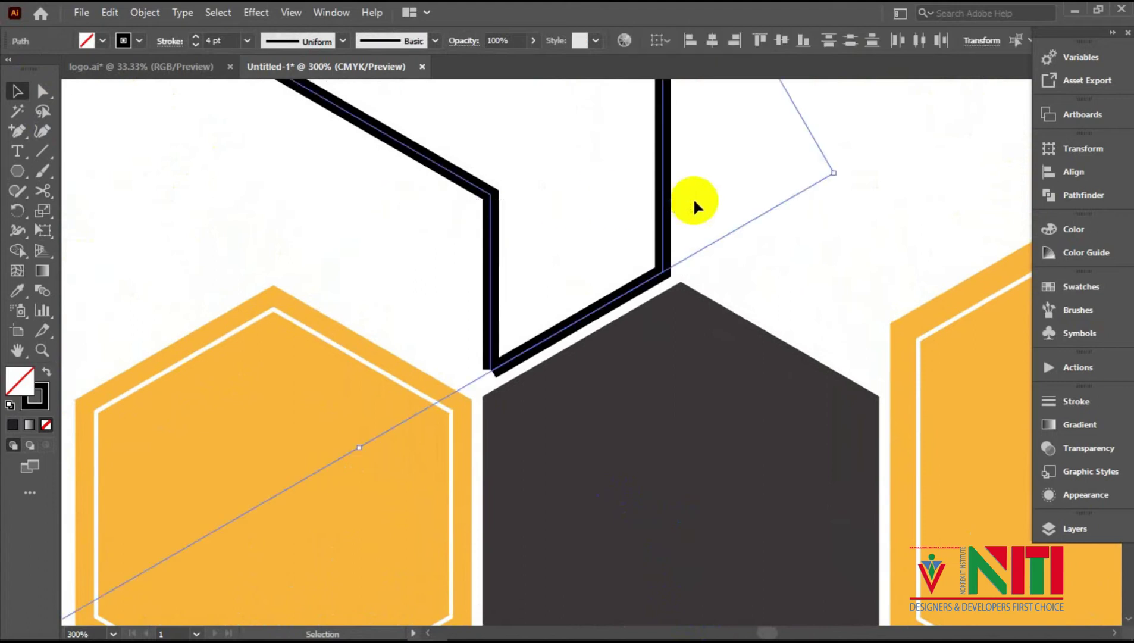
click(845, 299)
drag(483, 314, 493, 323)
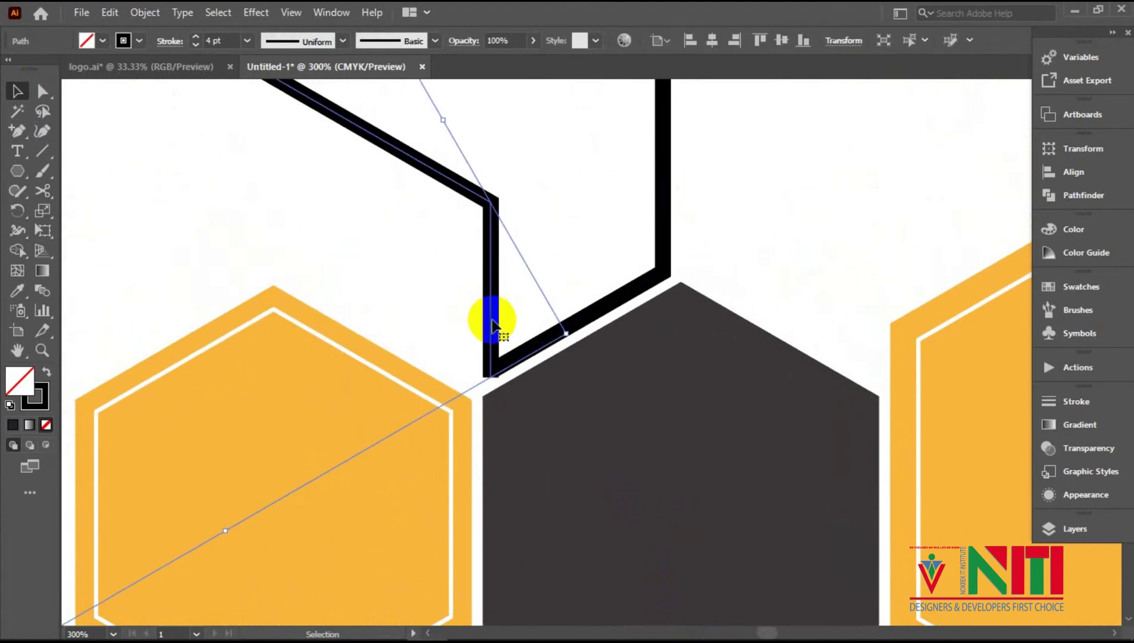
click(754, 252)
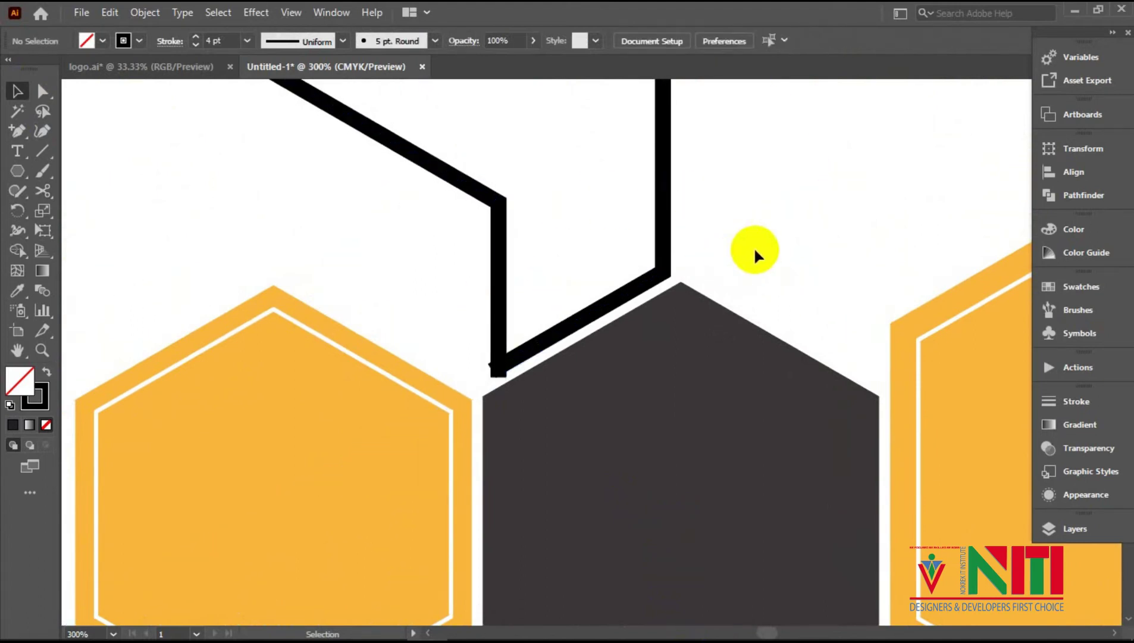
click(501, 300)
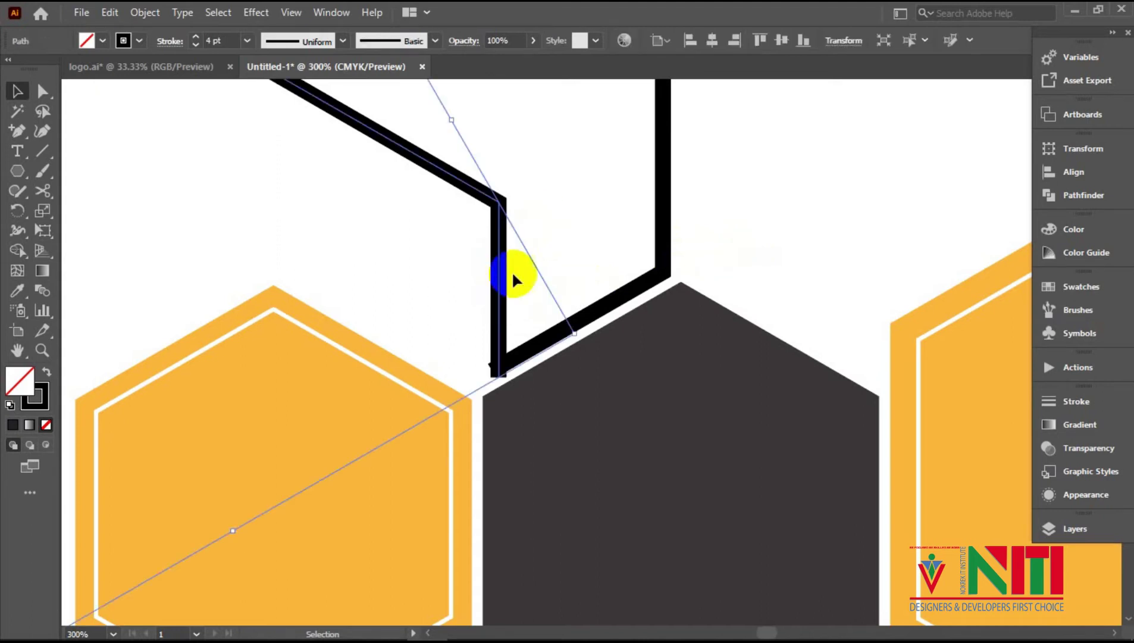
key(Left)
key(ctrl+Right)
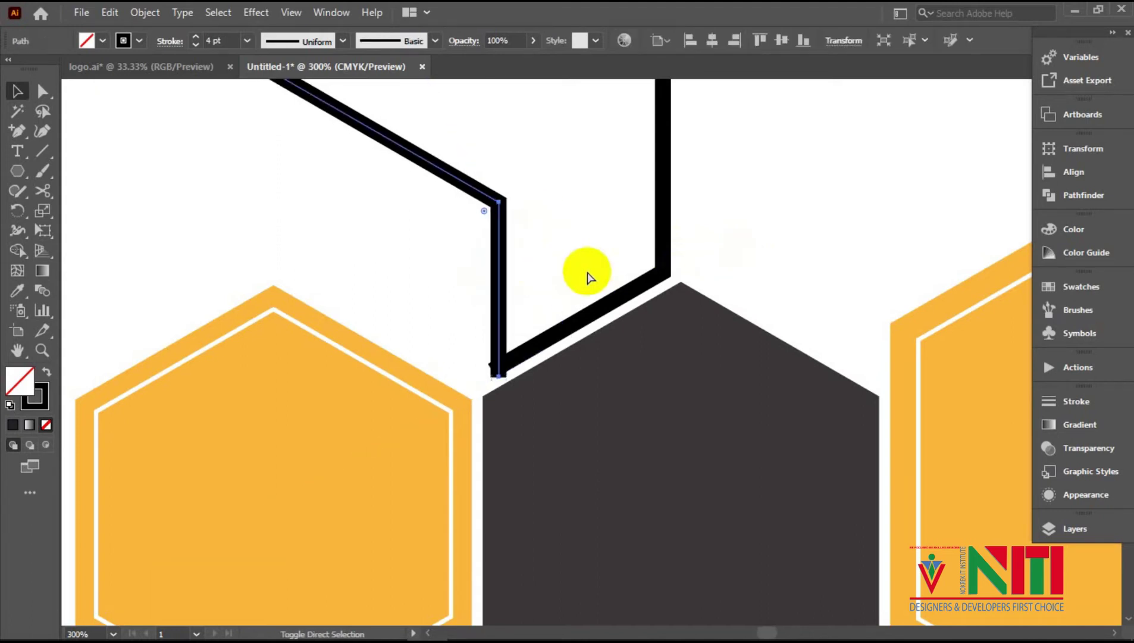
Expand both hexagon outlines together into filled shapes.
key(super+space)
drag(463, 296, 492, 353)
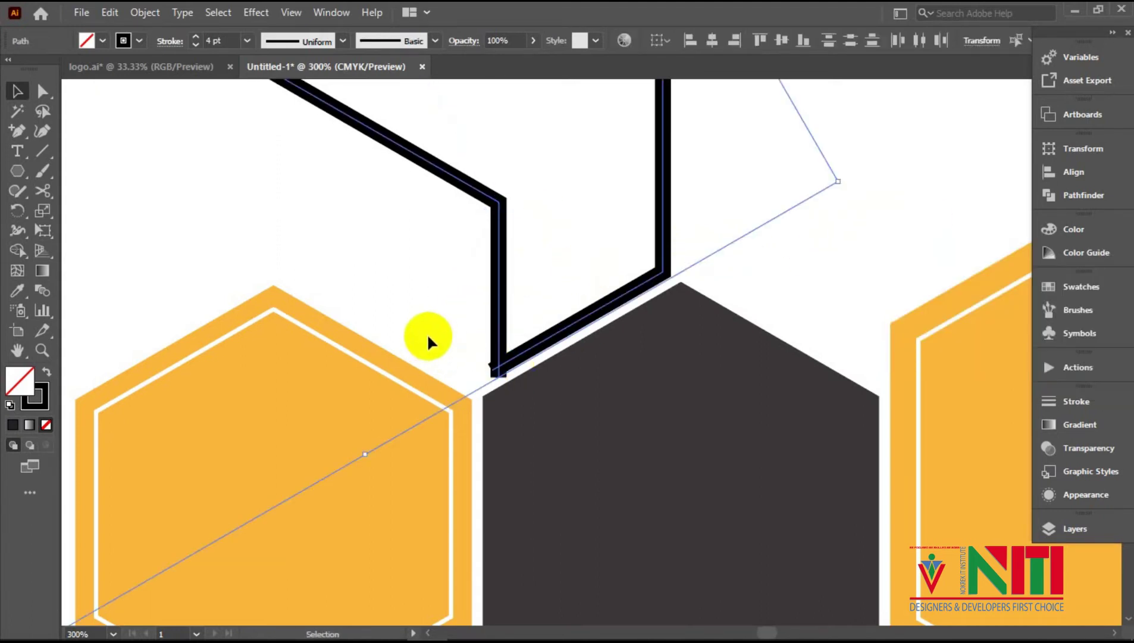
click(144, 12)
click(283, 208)
click(549, 423)
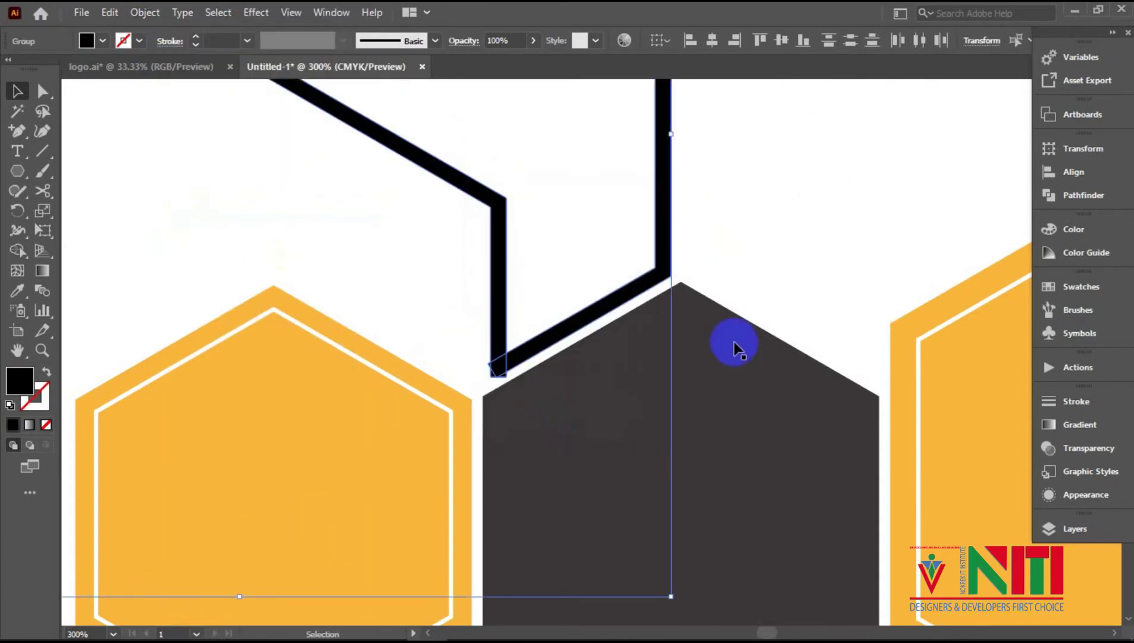
Split the expanded outlines where they overlap using Pathfinder Divide, and ungroup the resulting pieces.
click(1080, 194)
click(857, 228)
right_click(494, 333)
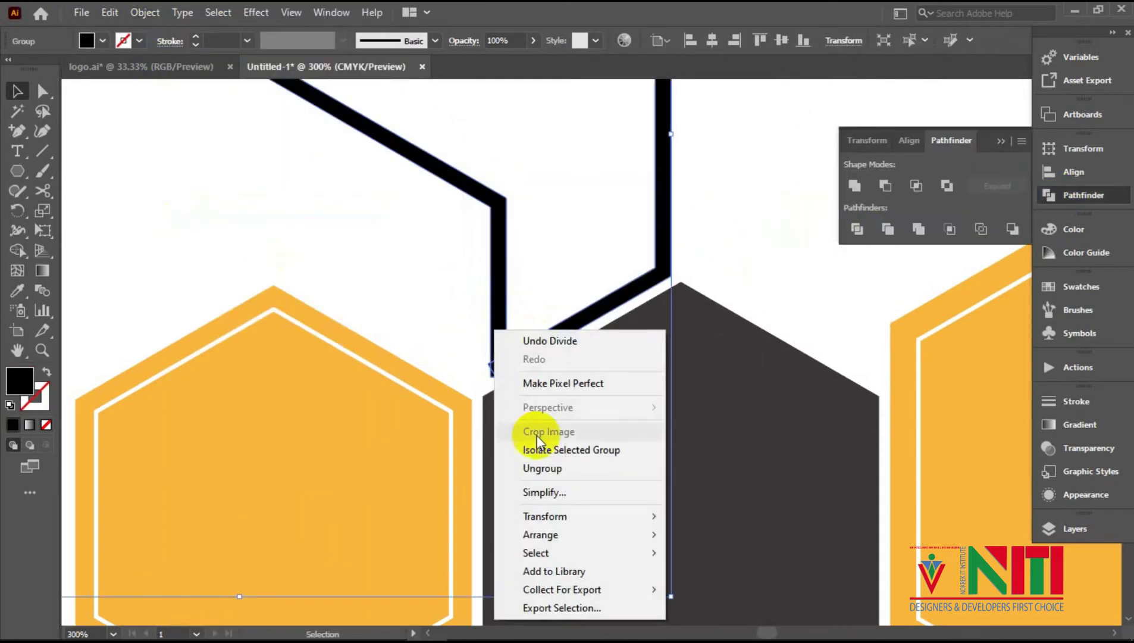
click(539, 469)
Try to delete the excess pieces at the corner where the two expanded outlines cross.
scroll(602, 350, up, 4)
drag(399, 335, 684, 290)
key(Delete)
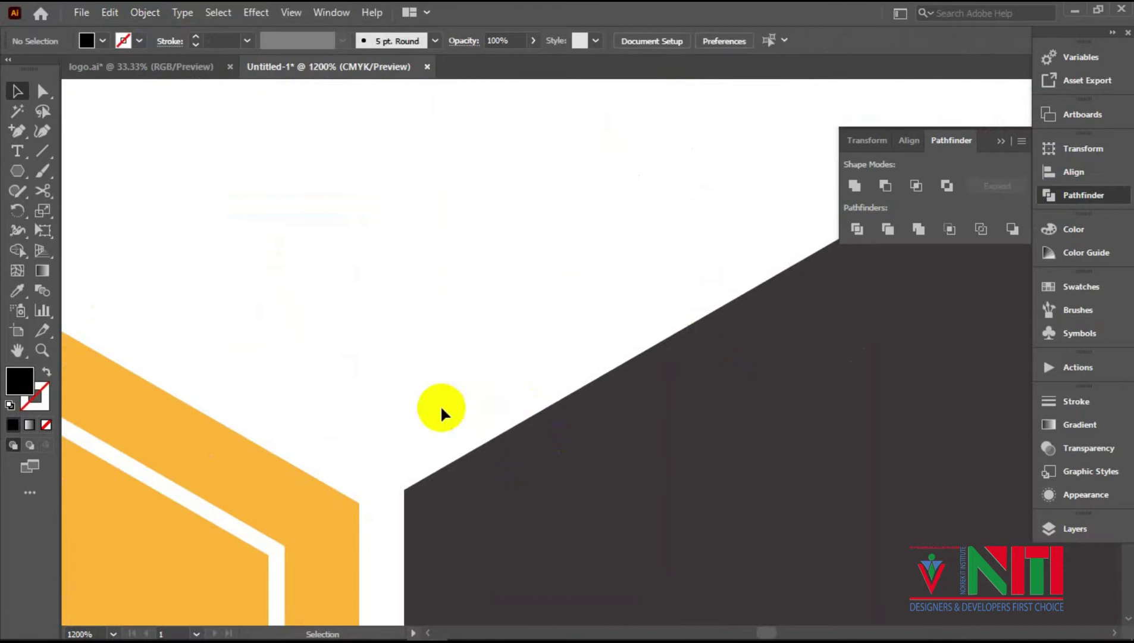
key(ctrl+z)
right_click(454, 383)
key(Escape)
click(488, 266)
click(493, 409)
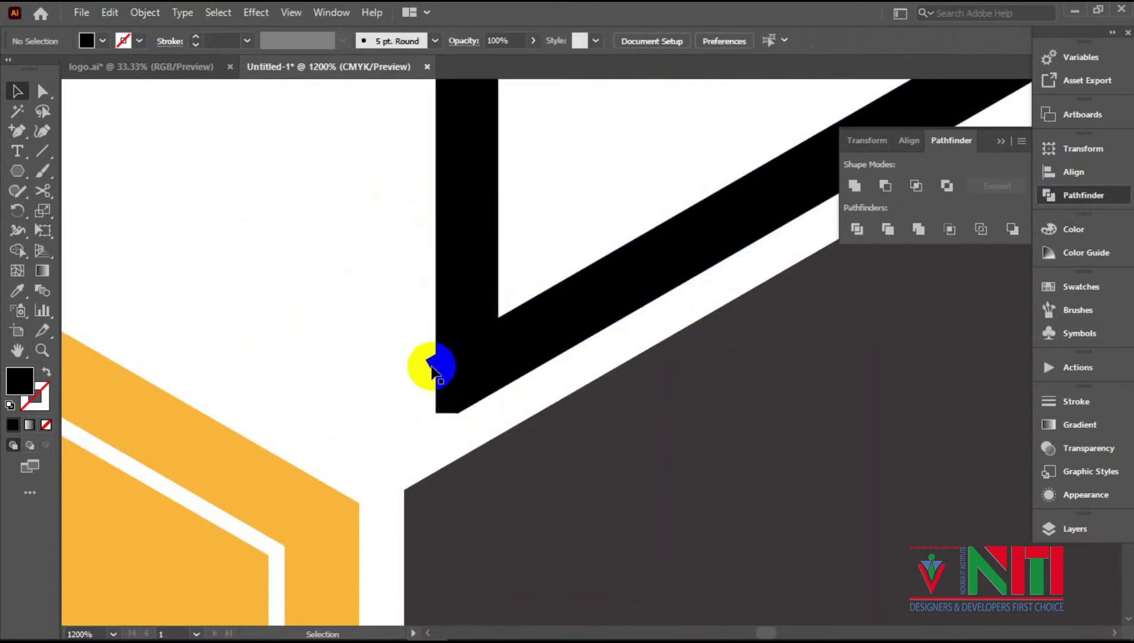
click(433, 369)
Undo the deletion, division and expansion of both outlines back to editable strokes.
key(ctrl+z)
key(ctrl+z)
key(ctrl+z)
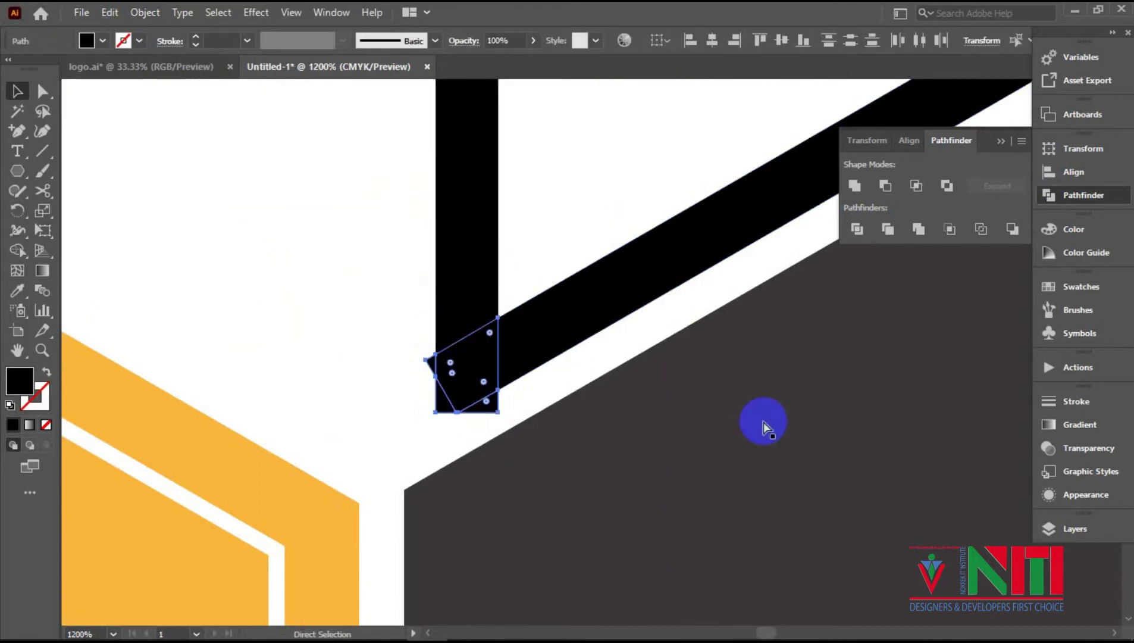
key(ctrl+z)
key(z)
key(ctrl+z)
key(ctrl+z)
Nudge the upper outline left and the lower outline right so their ends overlap more at the corner.
click(460, 266)
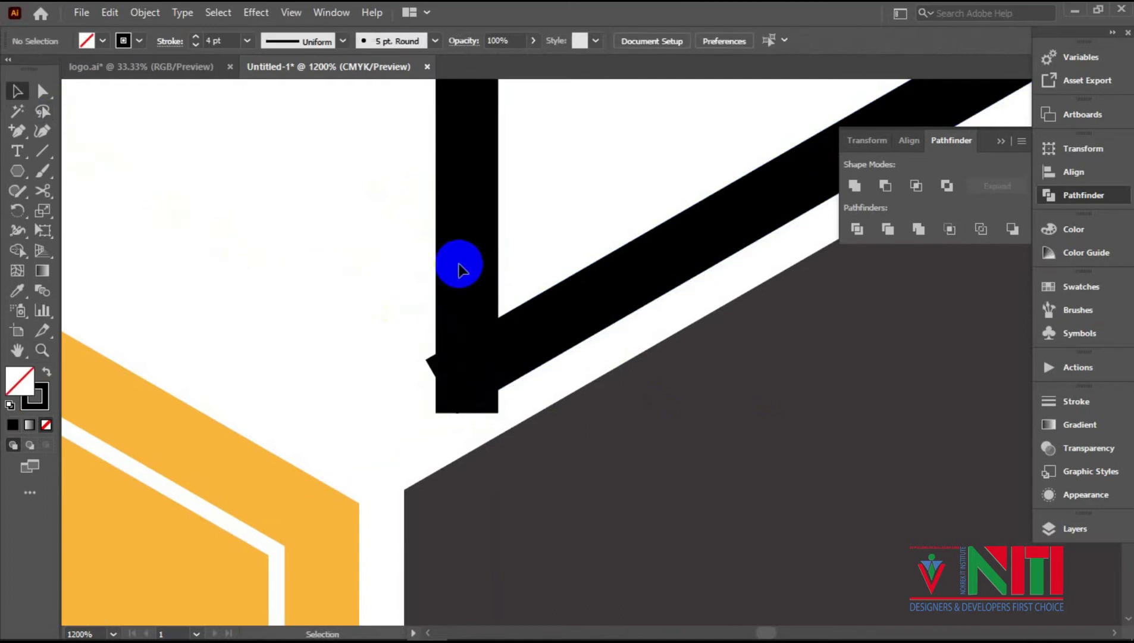
click(599, 308)
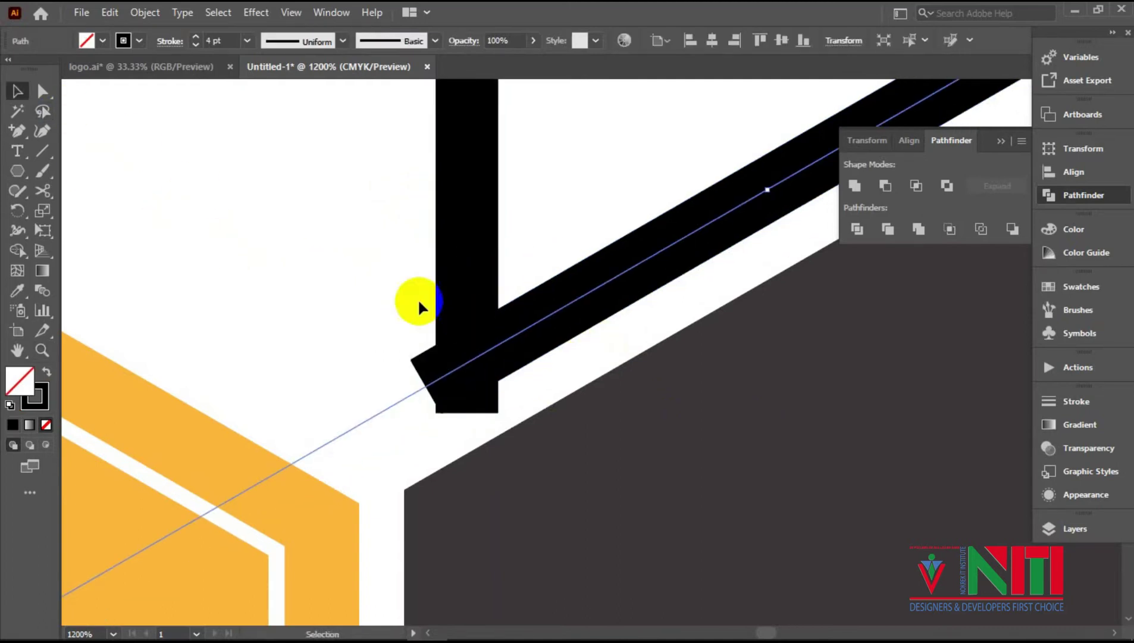
click(295, 189)
click(465, 286)
key(Right)
scroll(500, 256, down, 10)
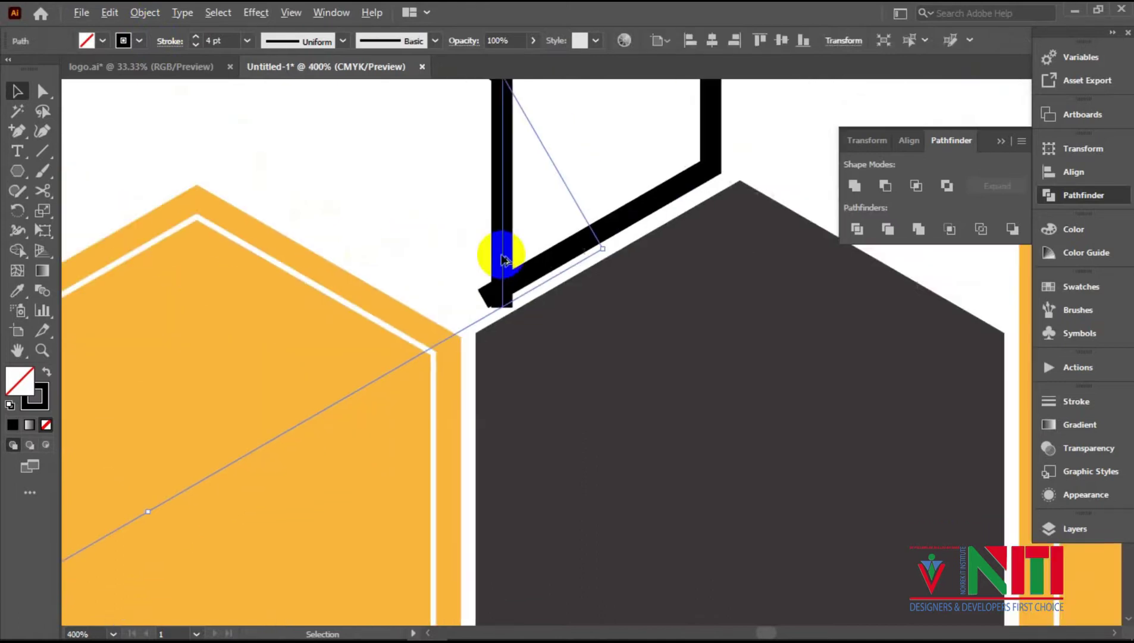
scroll(546, 337, up, 7)
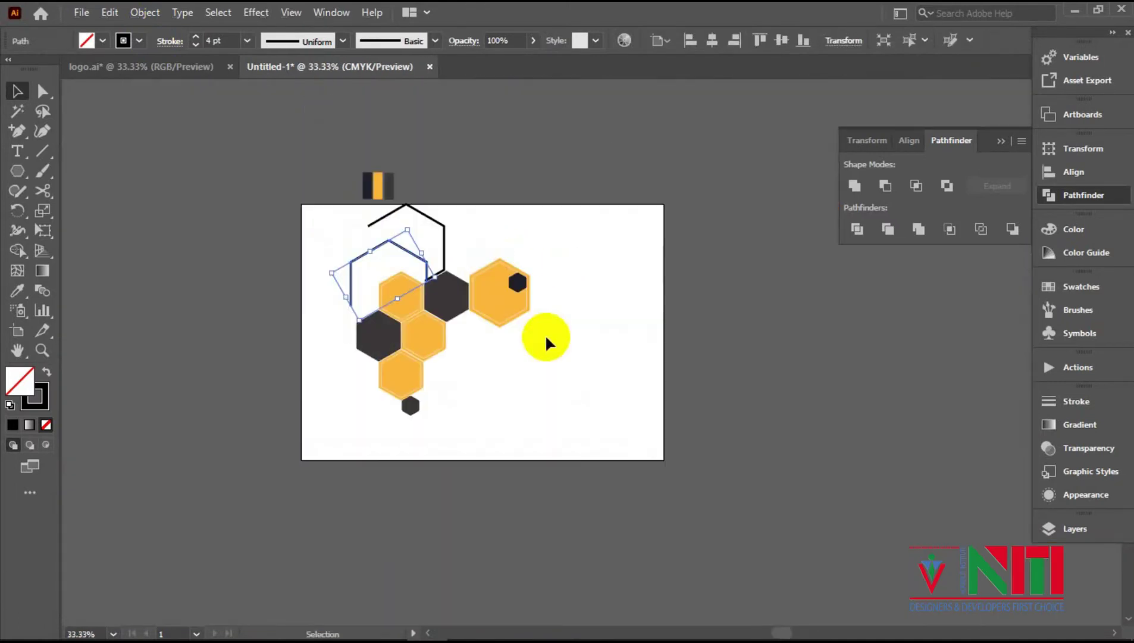
scroll(565, 386, up, 3)
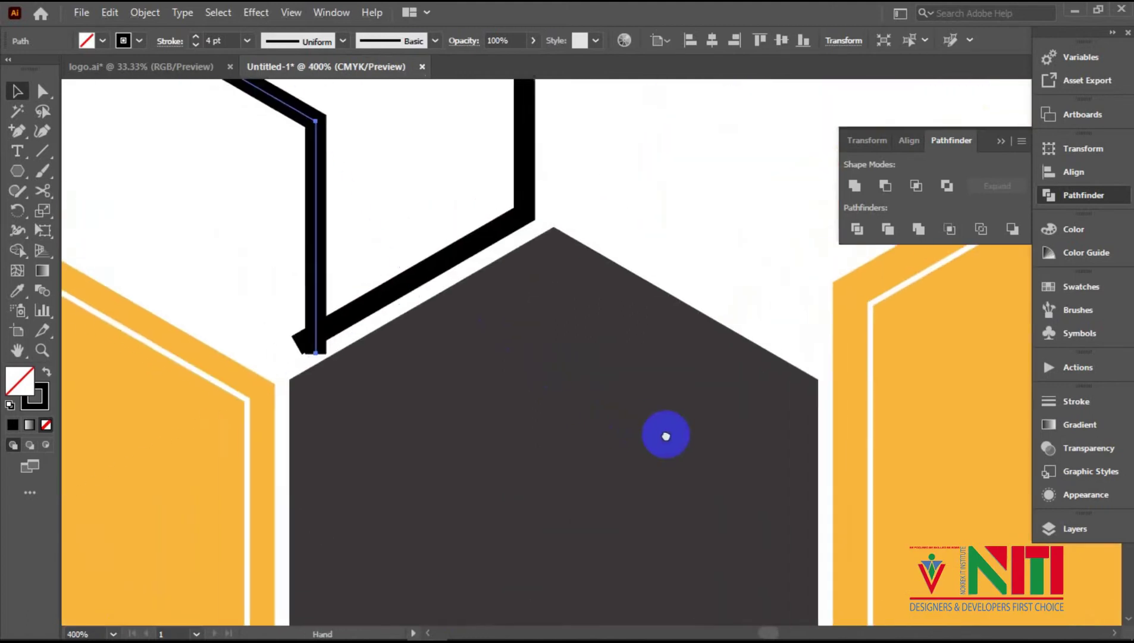
Expand the lower outline and the upper outline one after the other into filled shapes.
click(145, 12)
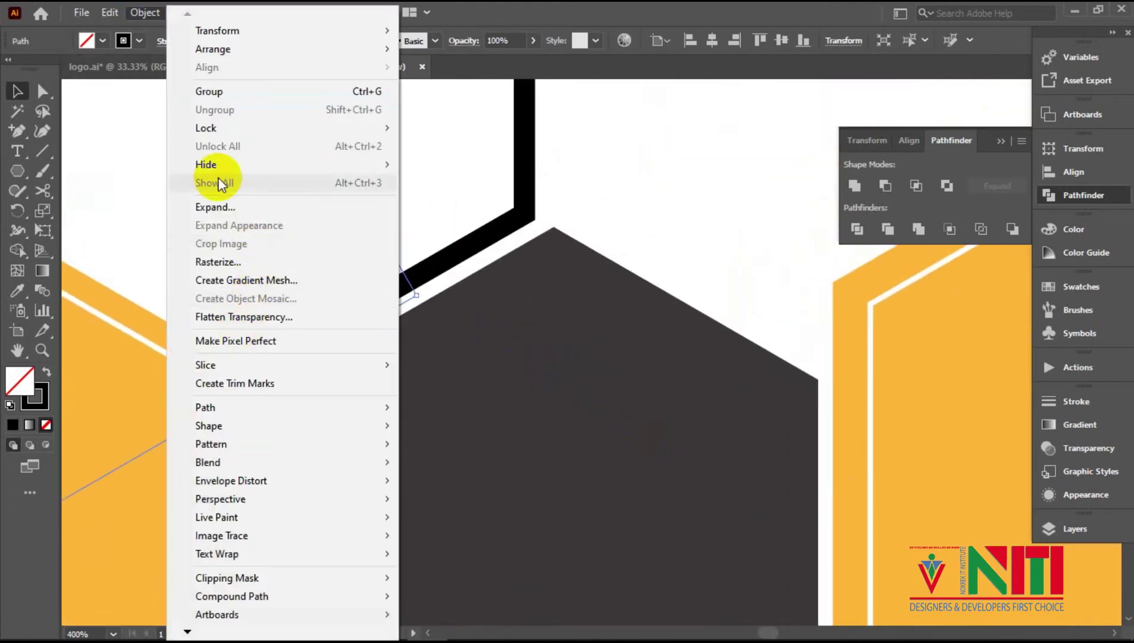
click(217, 205)
click(527, 423)
drag(348, 334, 349, 338)
click(657, 209)
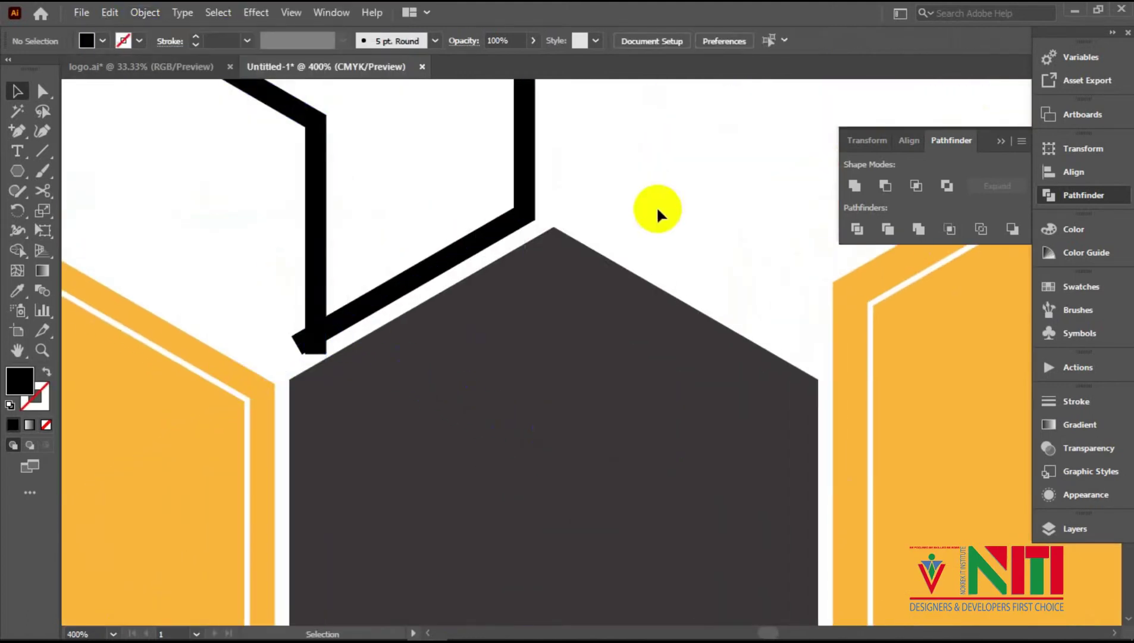
click(523, 190)
click(152, 13)
click(220, 205)
key(Return)
Divide the two expanded outlines at their crossing with Pathfinder and ungroup them.
shift+click(330, 340)
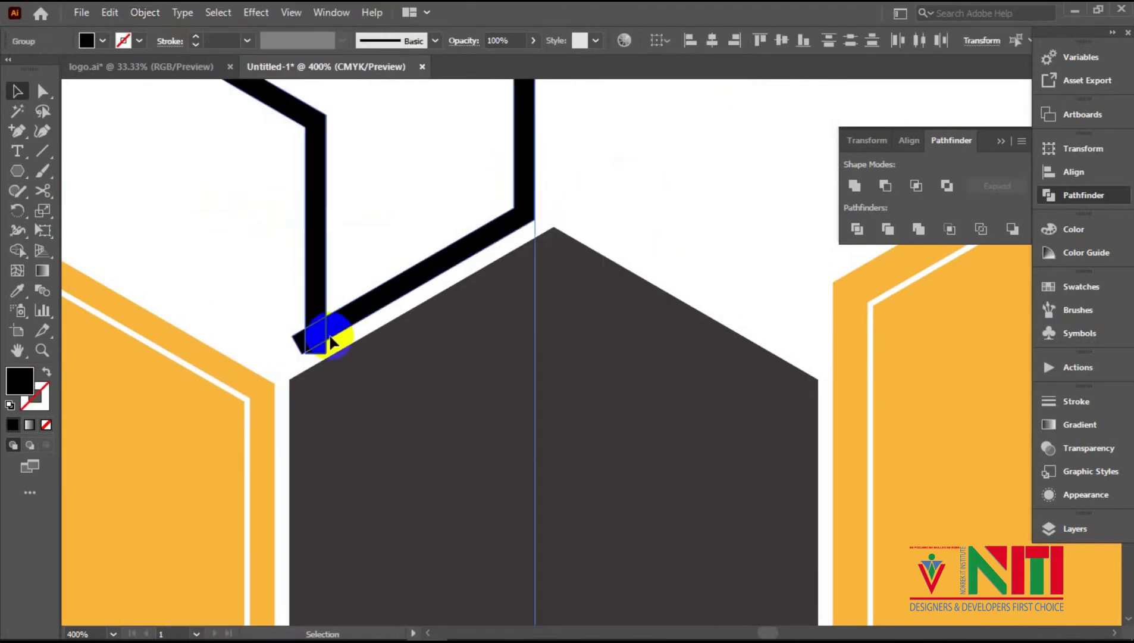
right_click(321, 261)
click(372, 400)
Delete the small pieces protruding beyond the corner where the two outlines meet.
click(368, 341)
click(299, 341)
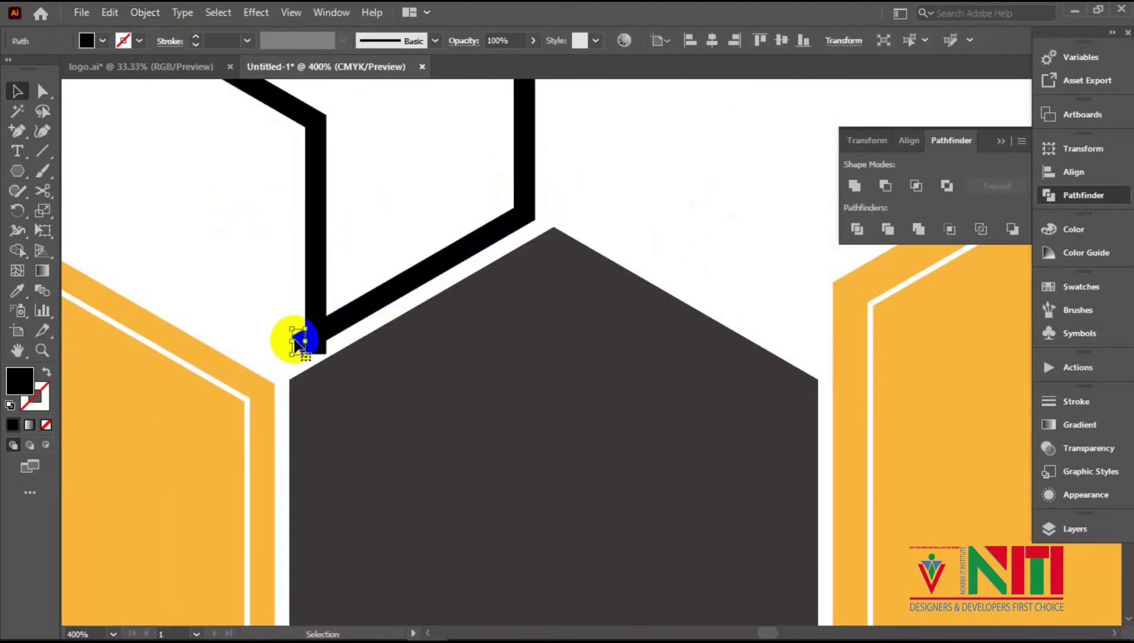
key(Delete)
Select the remaining outline pieces and unite them into one continuous shape with Pathfinder.
drag(270, 176, 326, 350)
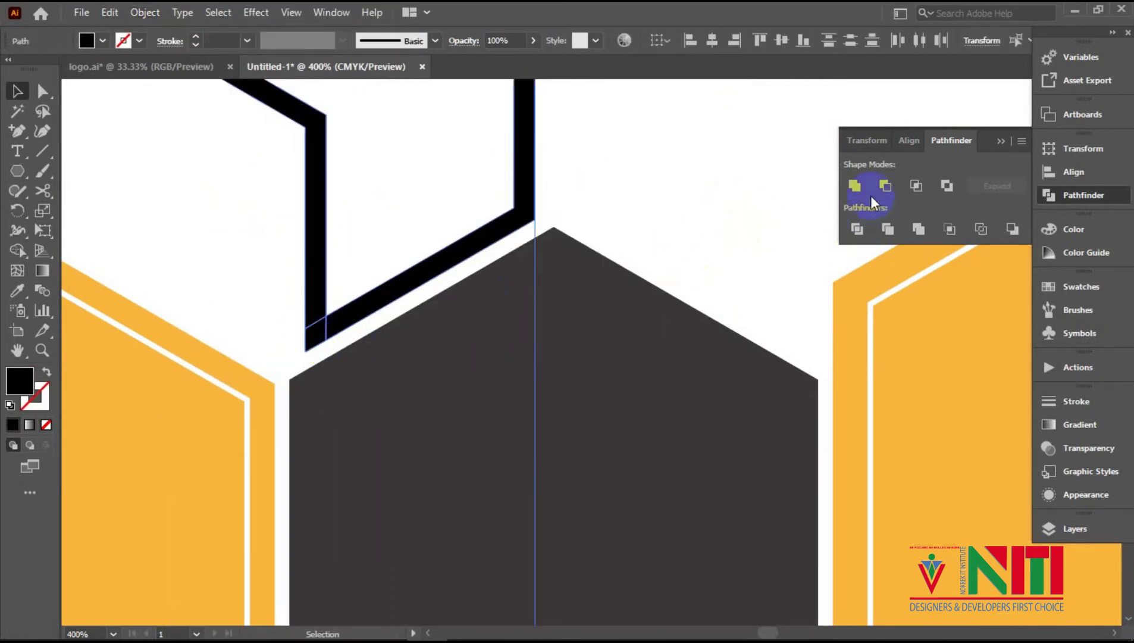
scroll(577, 252, down, 4)
scroll(577, 252, up, 2)
drag(578, 251, 742, 268)
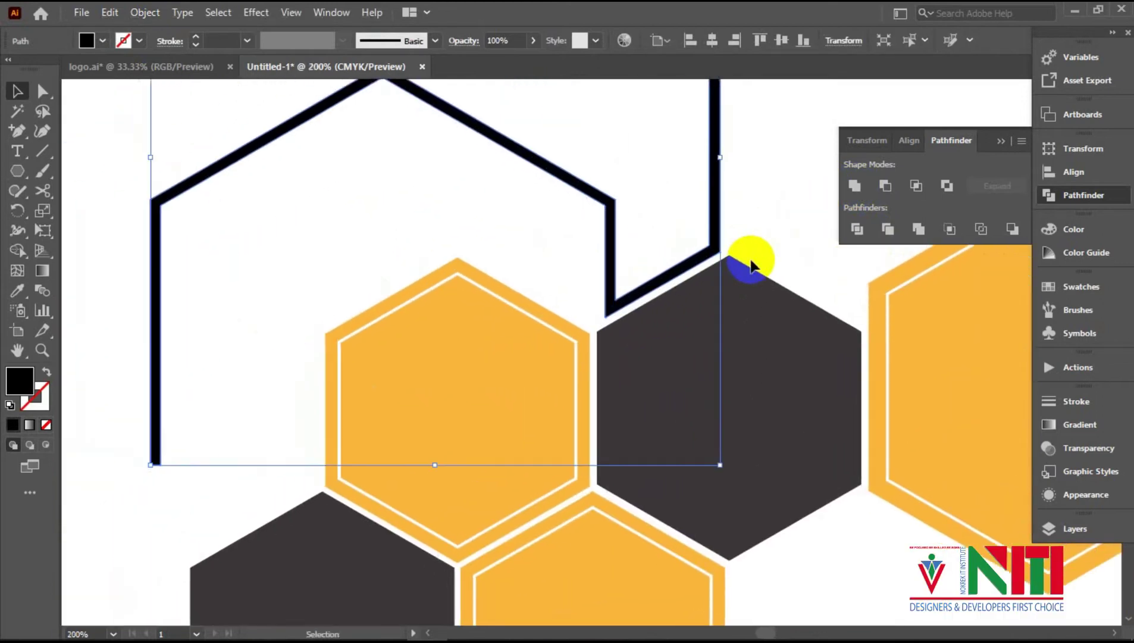
scroll(810, 402, down, 2)
click(895, 512)
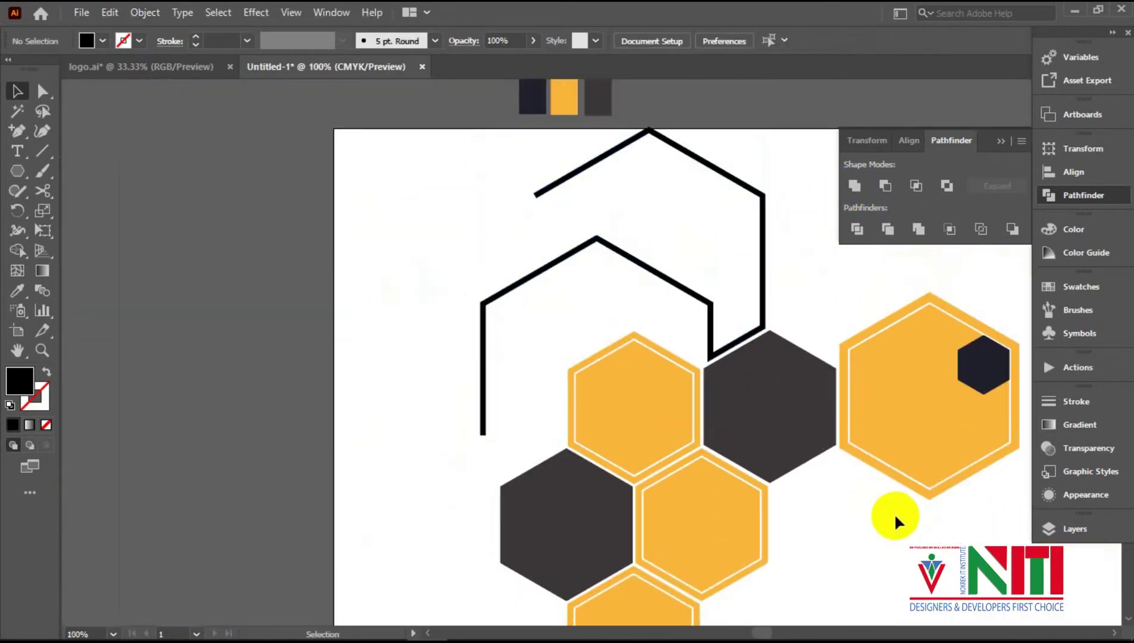
Try to round the corners of the united outline shape with the Direct Selection tool.
click(706, 302)
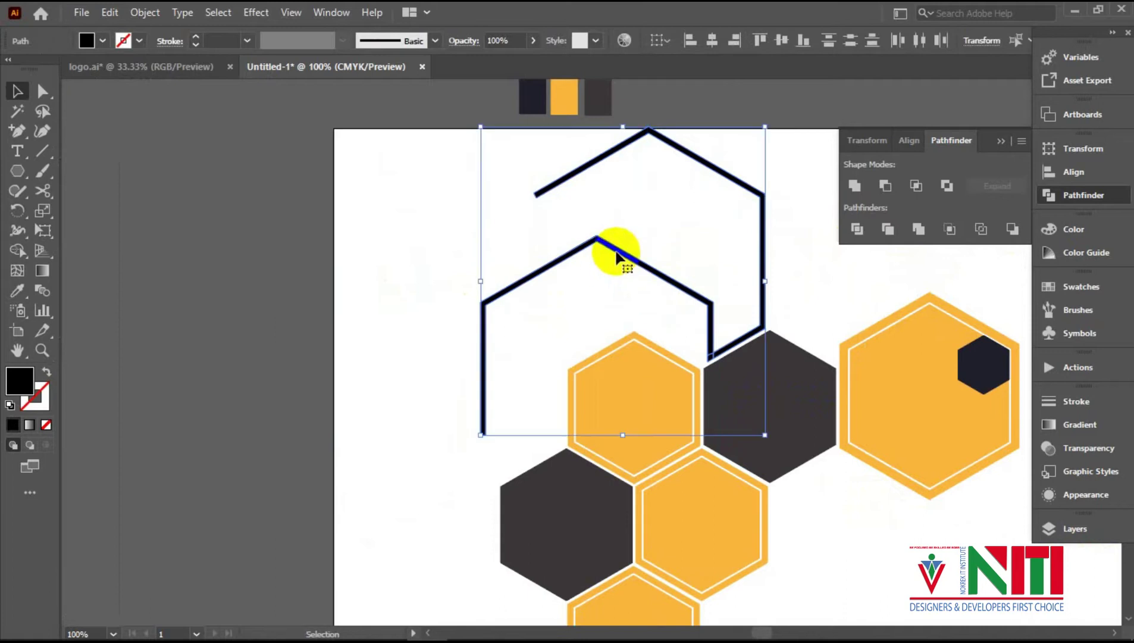
key(a)
click(649, 145)
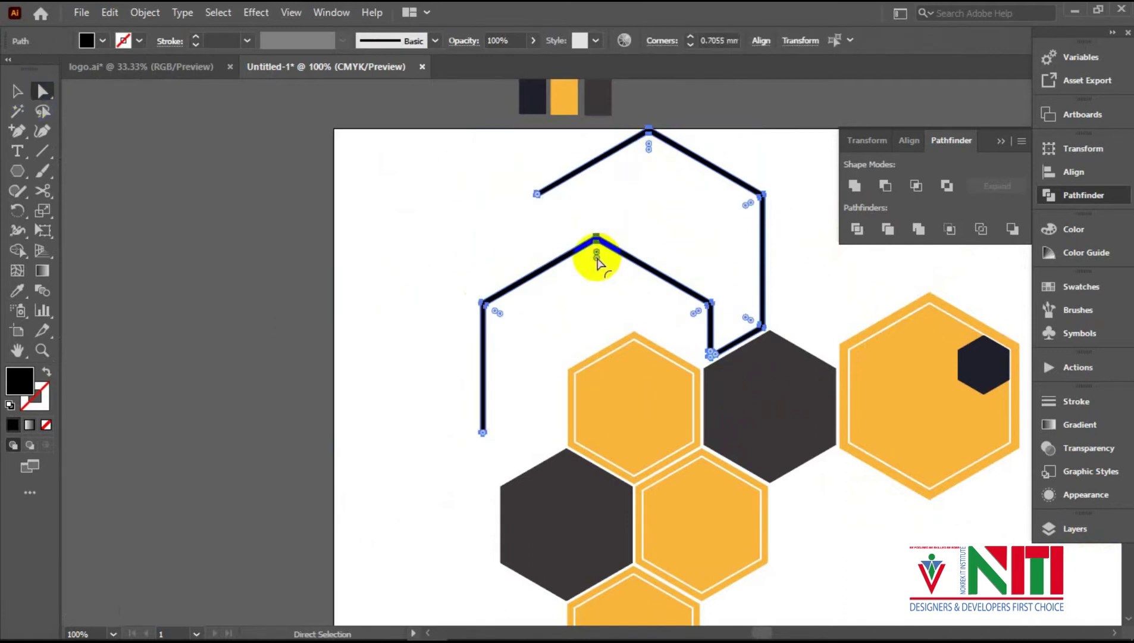
Undo the union, trimming and expansion so both outlines return to 4 pt strokes.
key(ctrl+z)
key(ctrl+z)
key(ctrl+z)
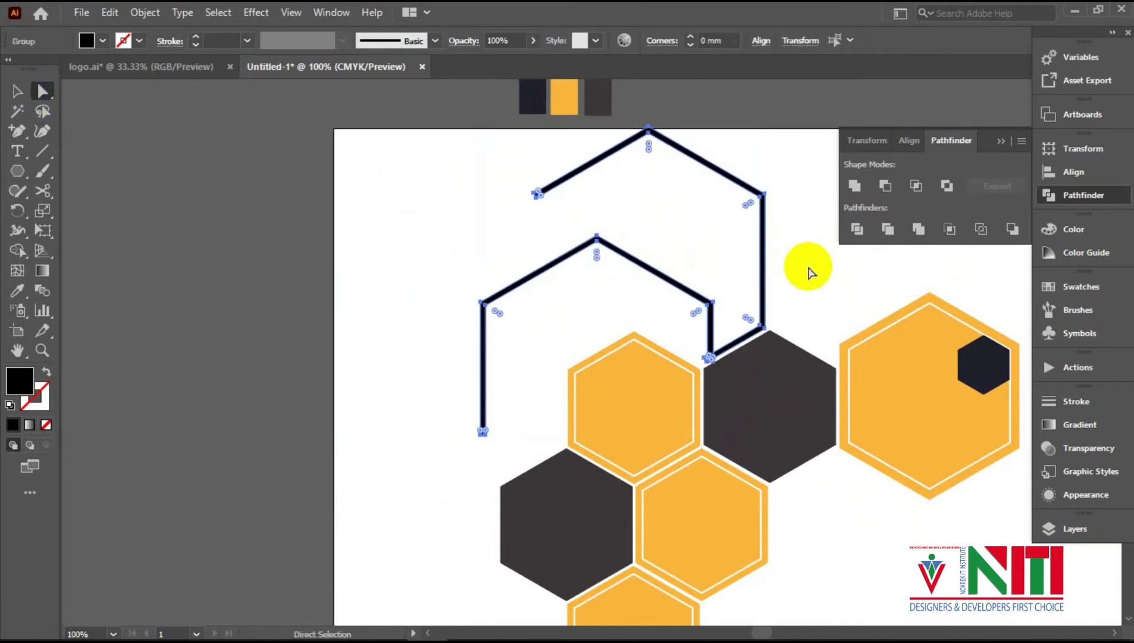
click(808, 271)
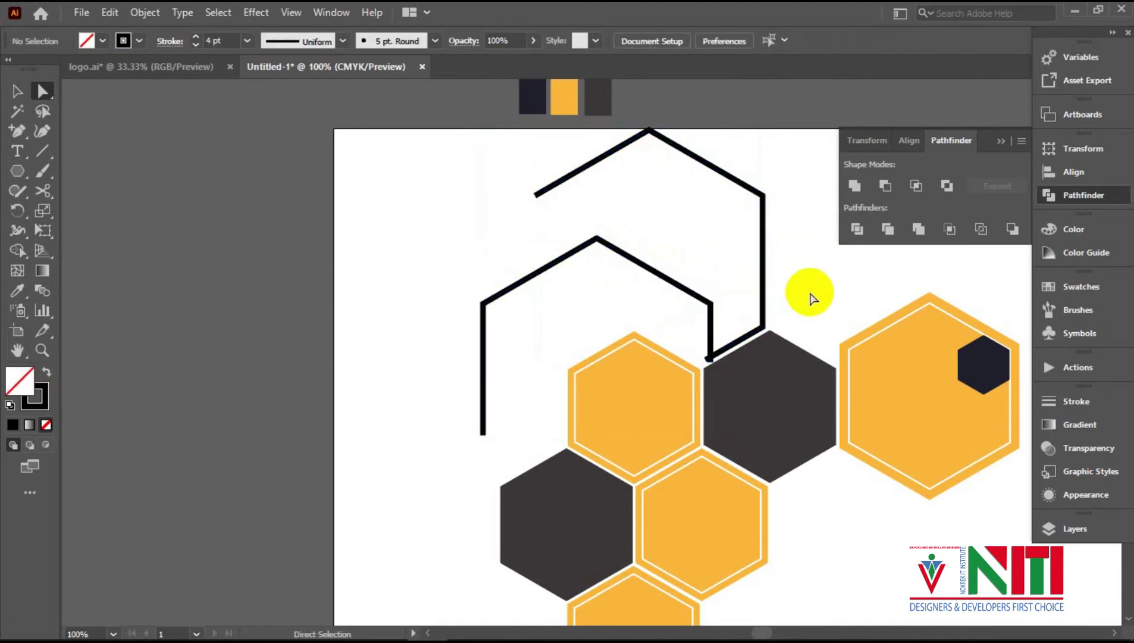
Undo the last nudges of the upper and lower outlines.
click(634, 272)
click(647, 132)
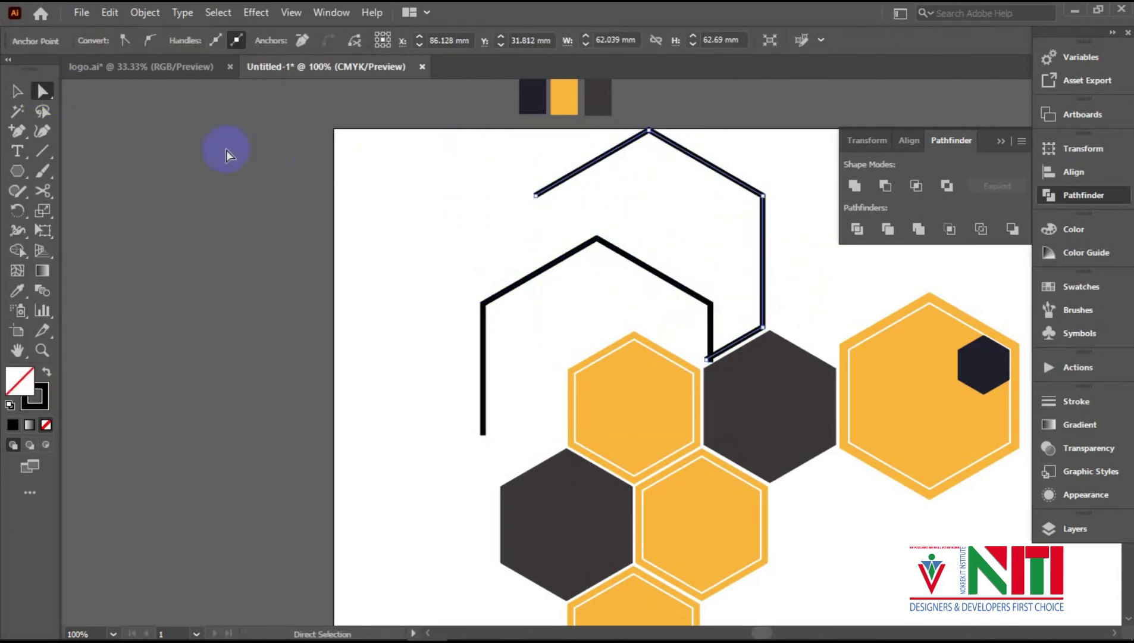
click(18, 91)
drag(455, 190, 590, 264)
click(913, 513)
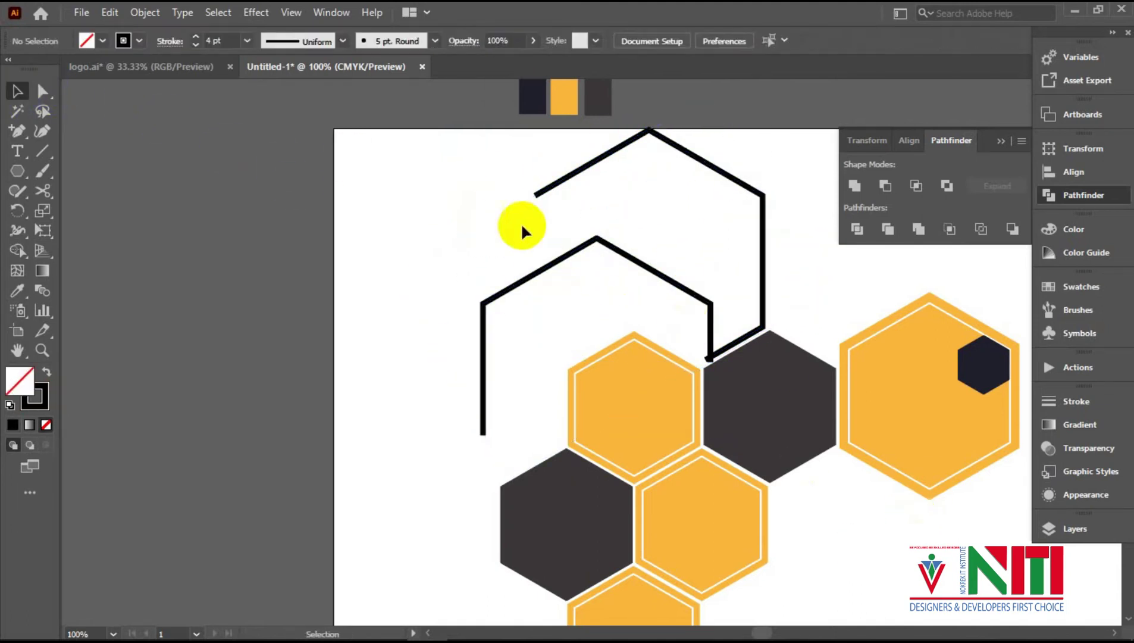
key(ctrl+z)
key(ctrl+z)
Select both stroked outlines and round all their corners with the Direct Selection tool.
drag(498, 176, 597, 267)
click(42, 91)
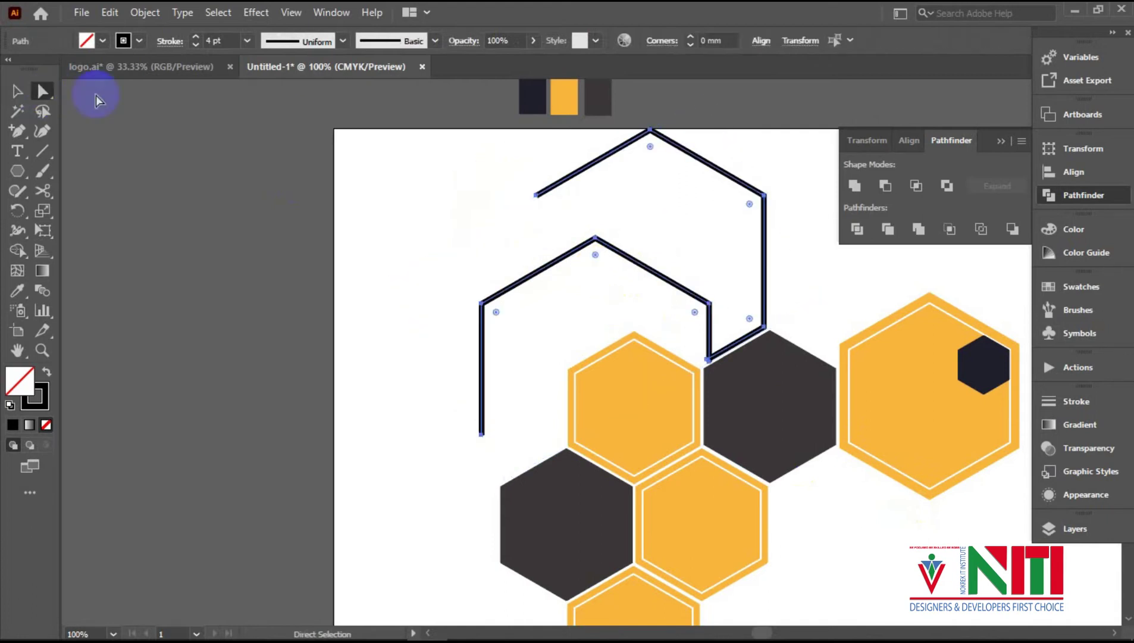
click(19, 93)
scroll(753, 374, up, 6)
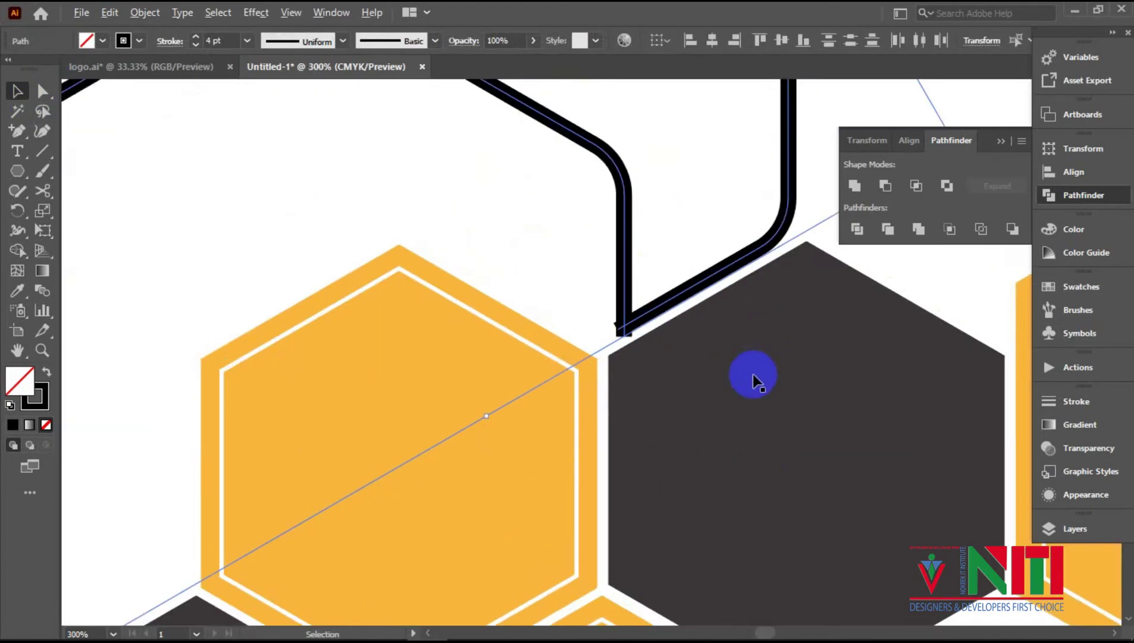
Nudge the upper outline left and down so its lower end extends past the lower outline's right side.
click(382, 222)
click(477, 241)
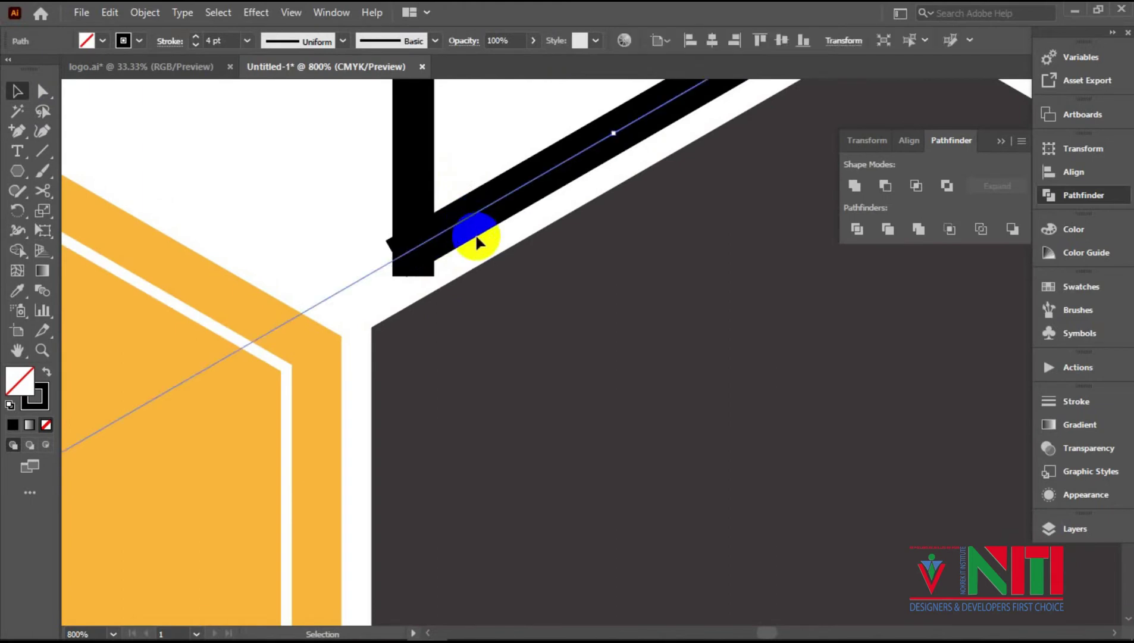
key(Left)
key(Down)
key(Left)
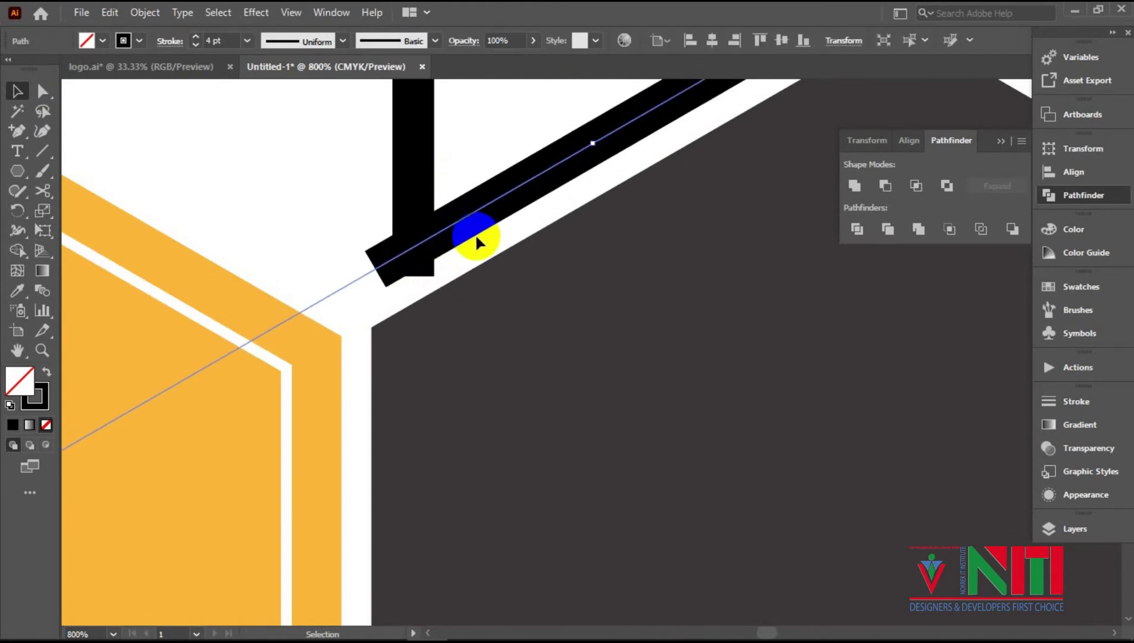
drag(338, 163, 440, 275)
click(467, 267)
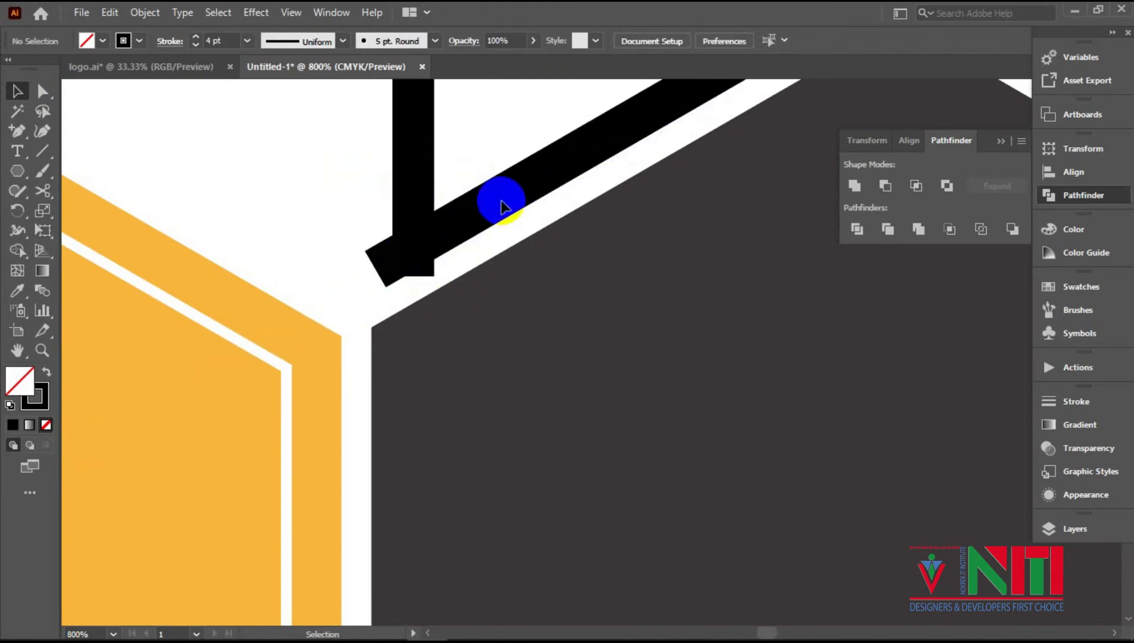
Nudge the lower outline down at the crossing corner, then expand both stroked outlines into filled shapes.
click(427, 186)
key(Down)
click(332, 164)
key(ctrl+a)
click(145, 13)
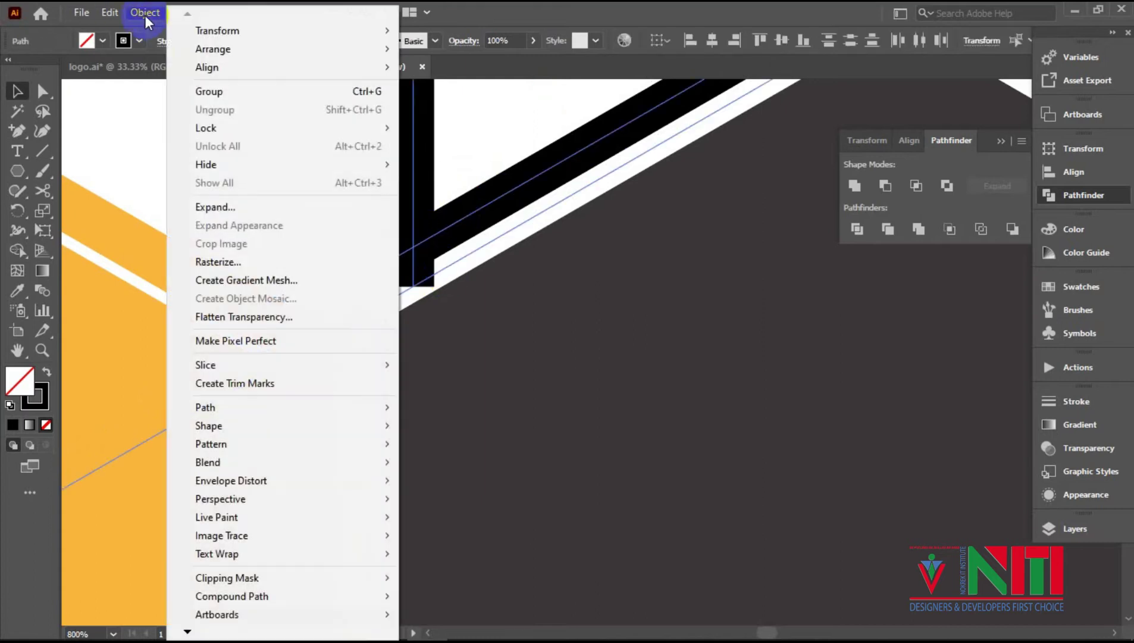
click(210, 205)
click(545, 420)
Divide the overlapping outlines, ungroup the result, and delete the stubs protruding beyond the crossing corner.
click(858, 229)
right_click(427, 196)
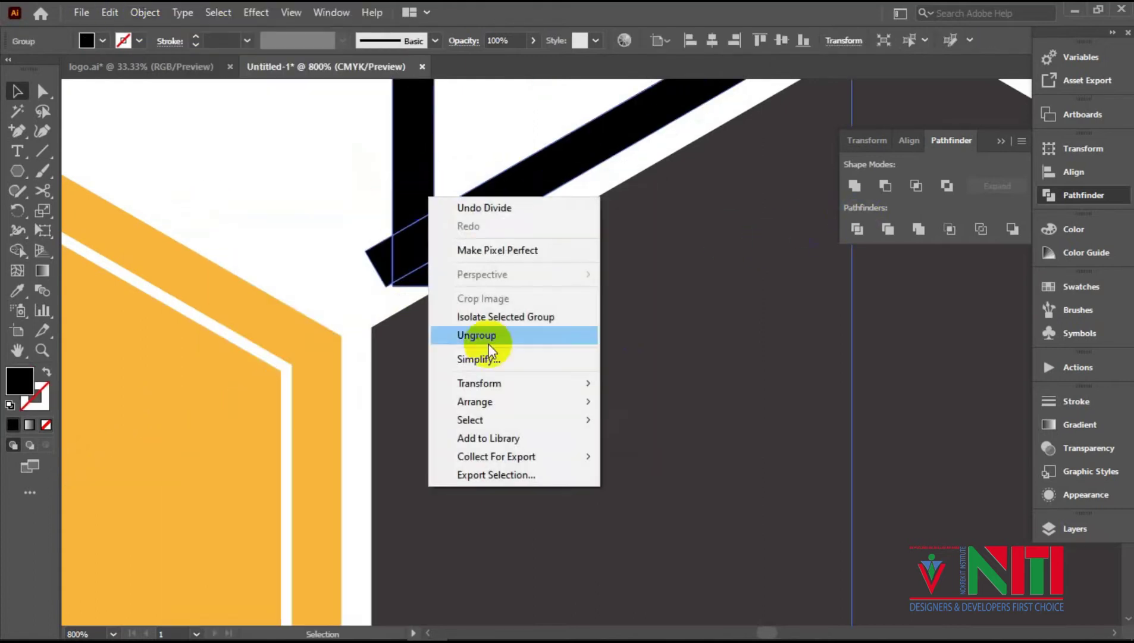
click(485, 337)
click(384, 297)
click(380, 257)
key(Delete)
click(424, 282)
key(Delete)
Inspect the trimmed corner by selecting the outline pieces that meet there.
scroll(525, 301, down, 6)
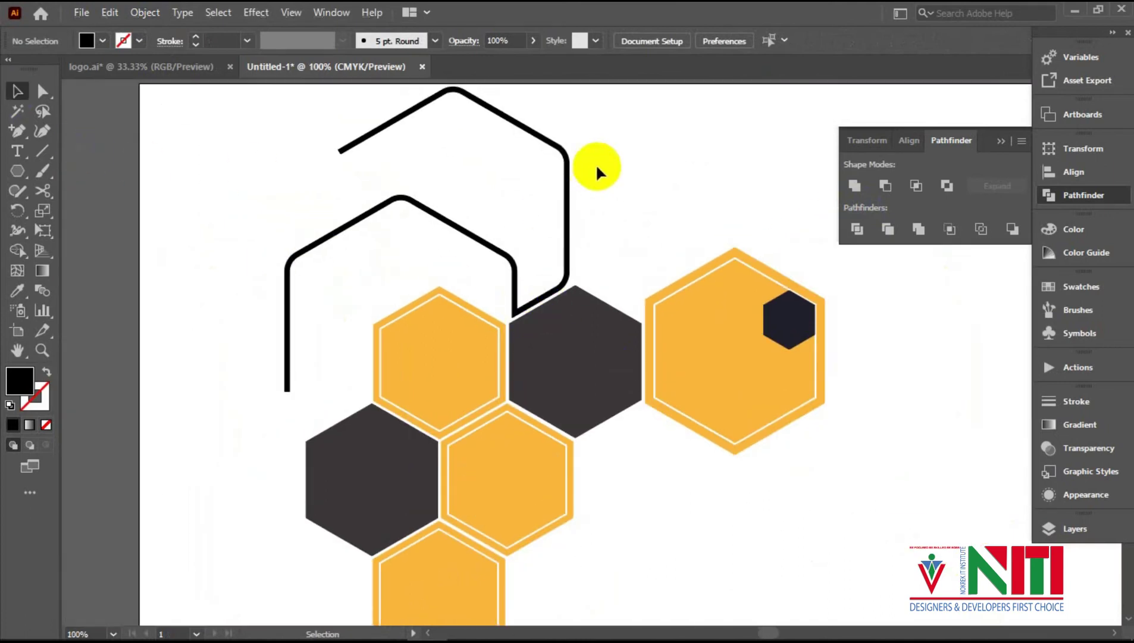
drag(597, 168, 690, 195)
scroll(509, 275, up, 3)
click(412, 308)
shift+click(446, 290)
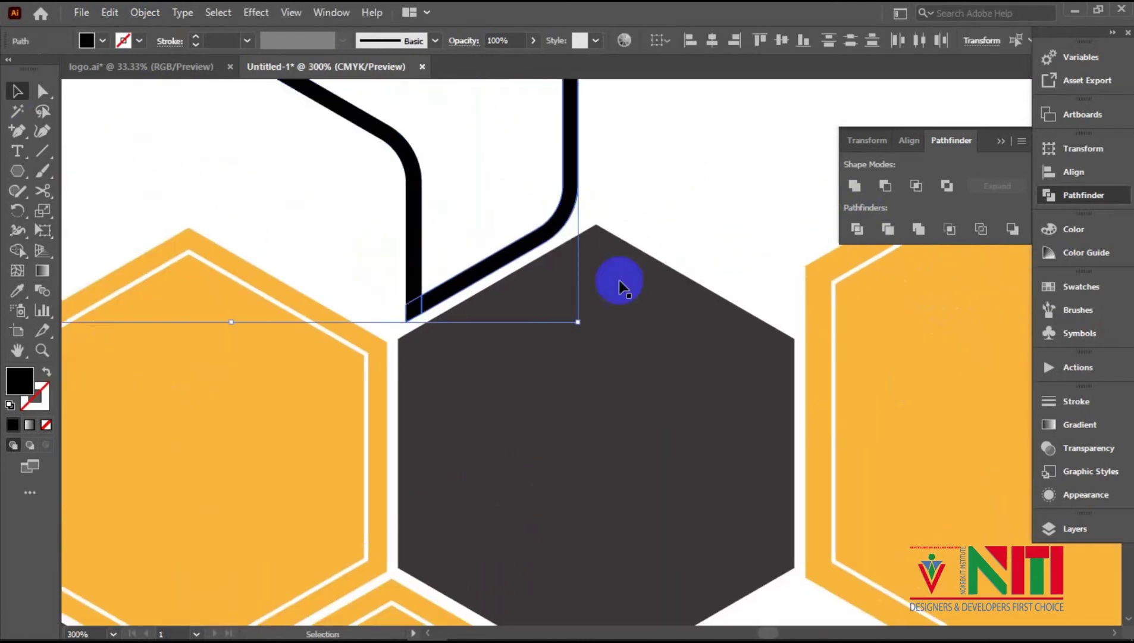
scroll(729, 238, down, 4)
click(749, 361)
drag(878, 330, 704, 370)
Create a black hexagon below the large orange hexagon and rotate it so one vertex points straight up.
click(17, 171)
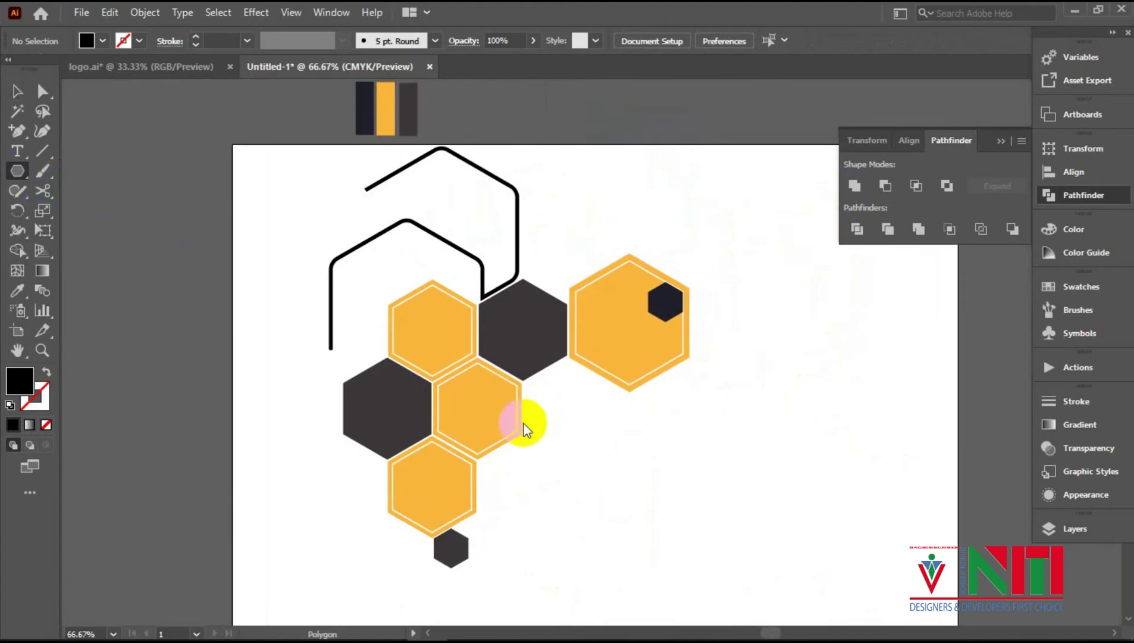
click(670, 443)
click(348, 436)
double_click(17, 210)
click(981, 424)
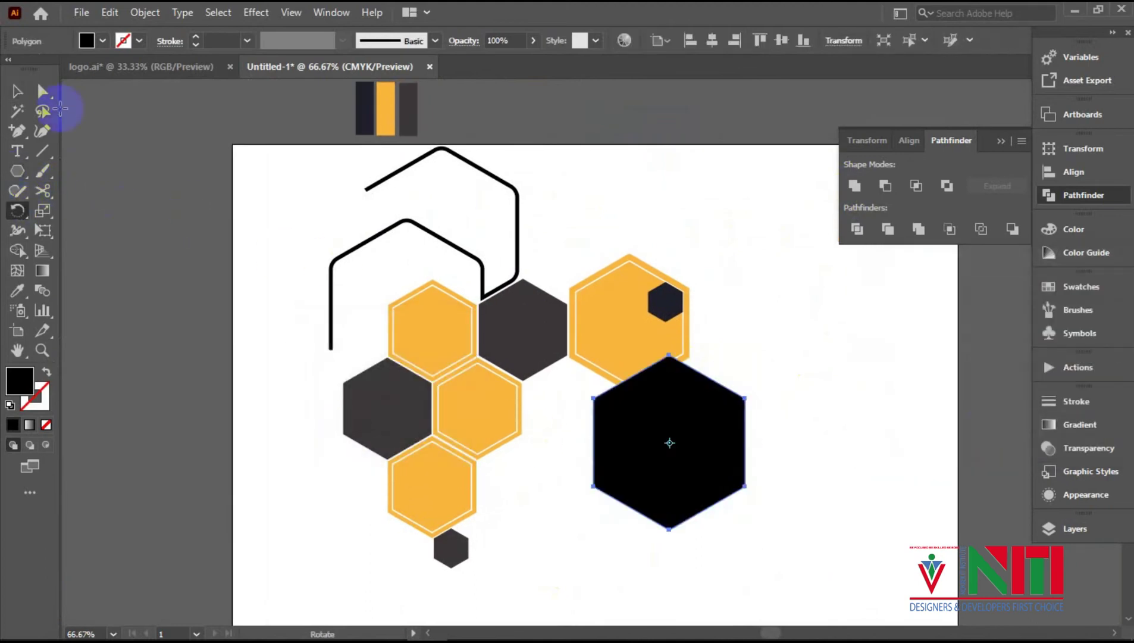
Give the new hexagon no fill and a black stroke of 6 pt.
click(17, 91)
click(103, 40)
click(11, 68)
click(139, 42)
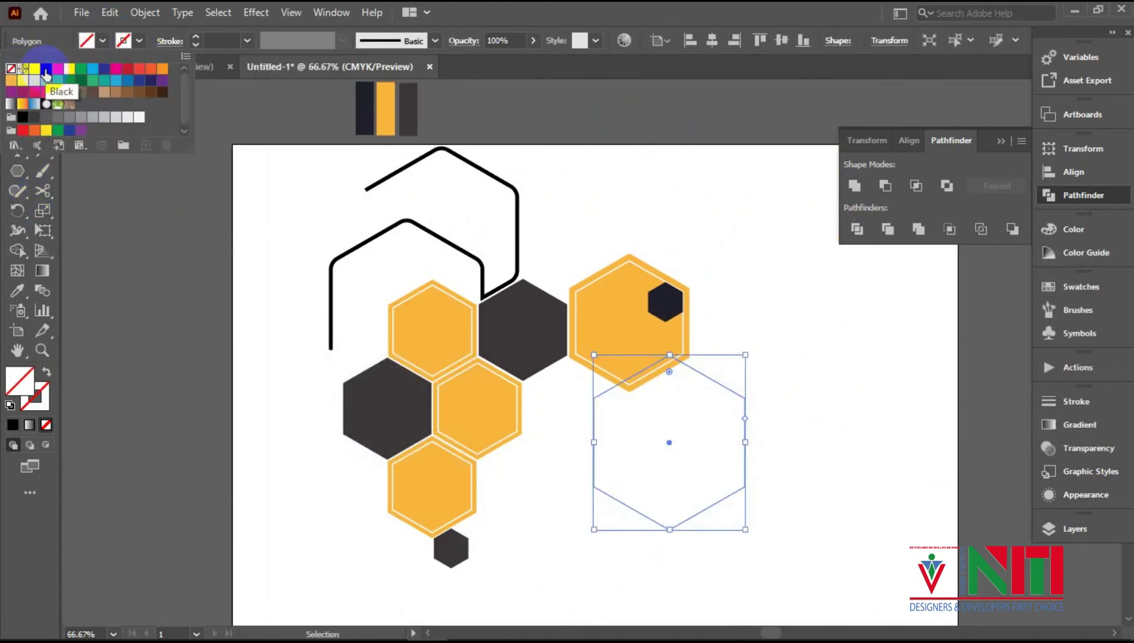
click(46, 70)
click(195, 36)
click(195, 36)
click(195, 36)
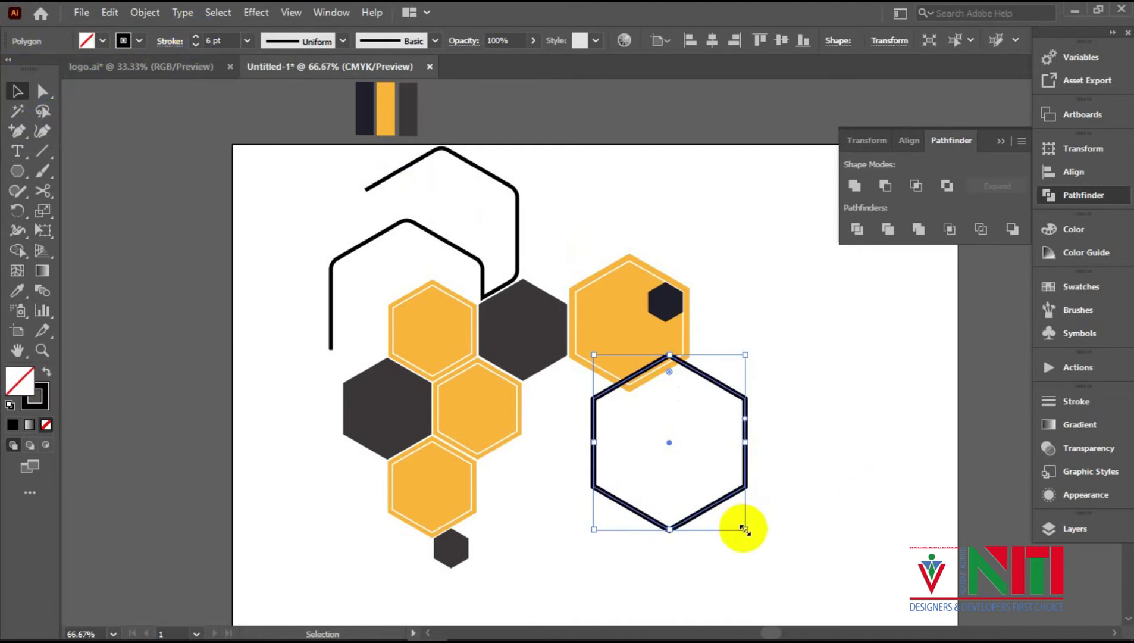
Scale the hexagon outline down and place it against the upper-right edge of the large orange hexagon.
drag(745, 529, 702, 480)
scroll(774, 467, up, 4)
drag(469, 582, 572, 189)
scroll(687, 527, up, 2)
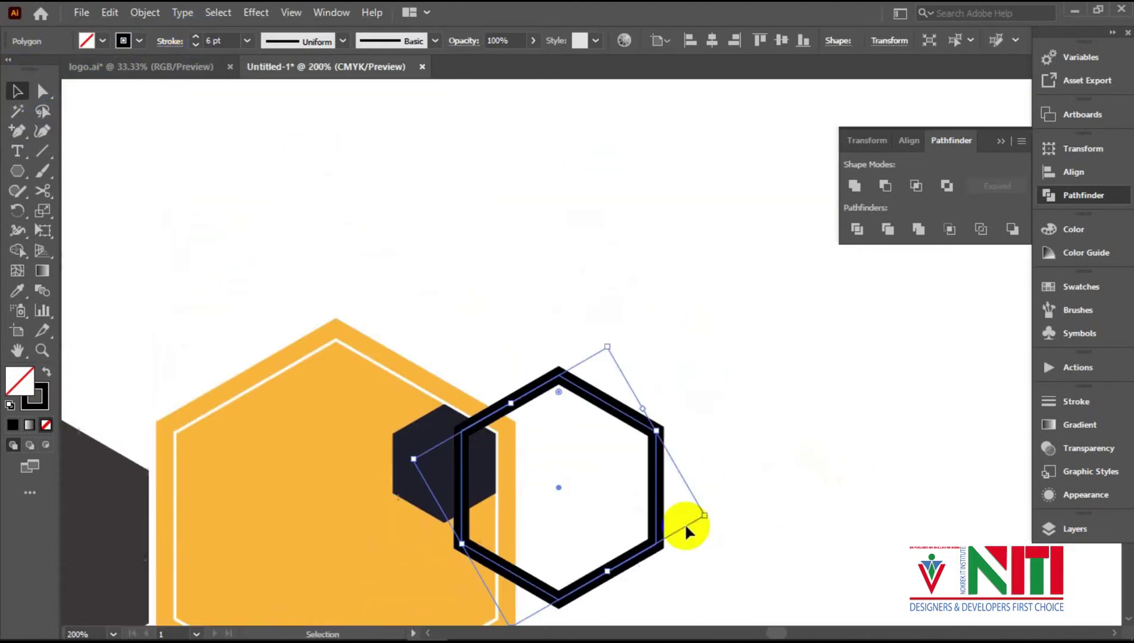
mouse_move(619, 411)
mouse_down()
mouse_move(506, 177)
mouse_move(514, 198)
mouse_up()
Set the small hexagon outline's stroke weight to 4.5 pt.
click(196, 45)
click(195, 45)
click(582, 172)
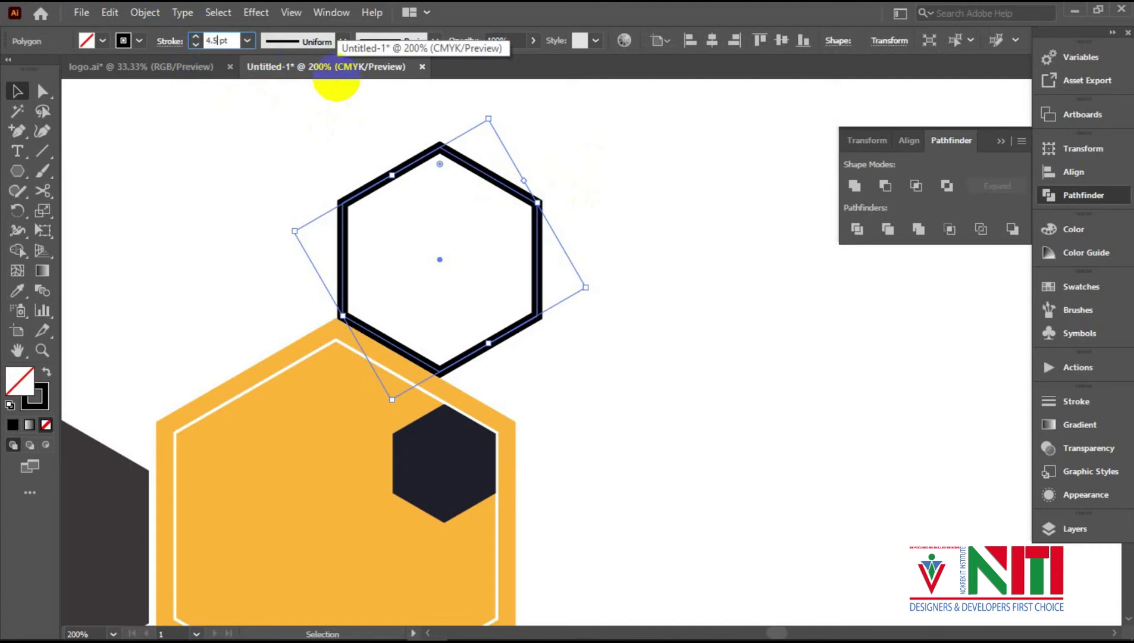
click(638, 198)
click(536, 215)
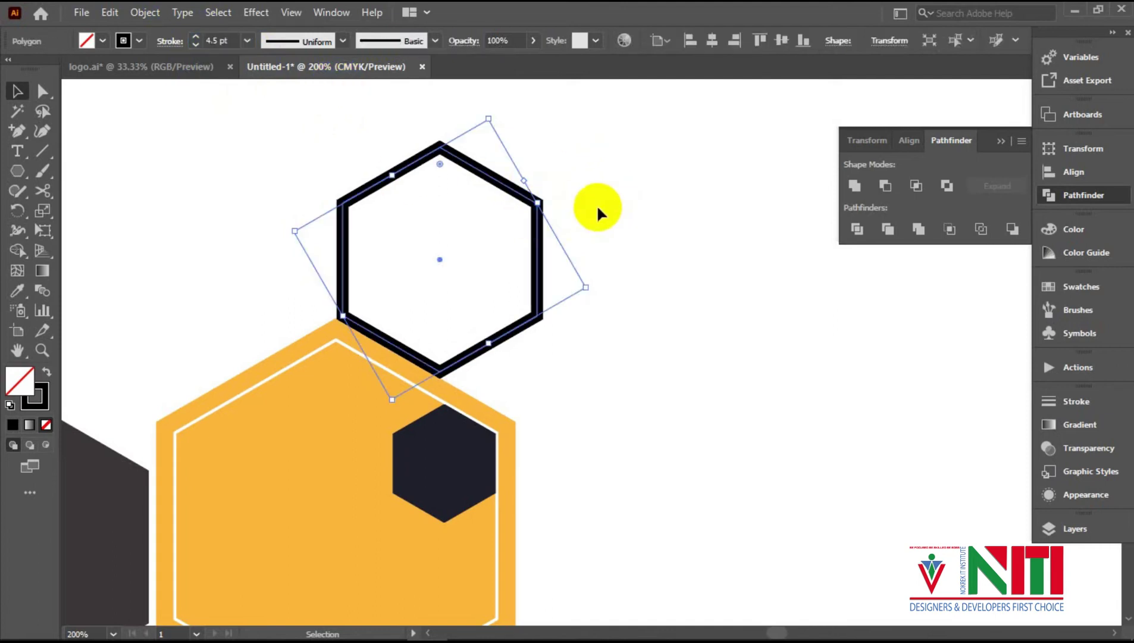
Cut the hexagon outline with the Scissors tool and delete its right vertical and lower-right sides.
click(42, 190)
click(440, 368)
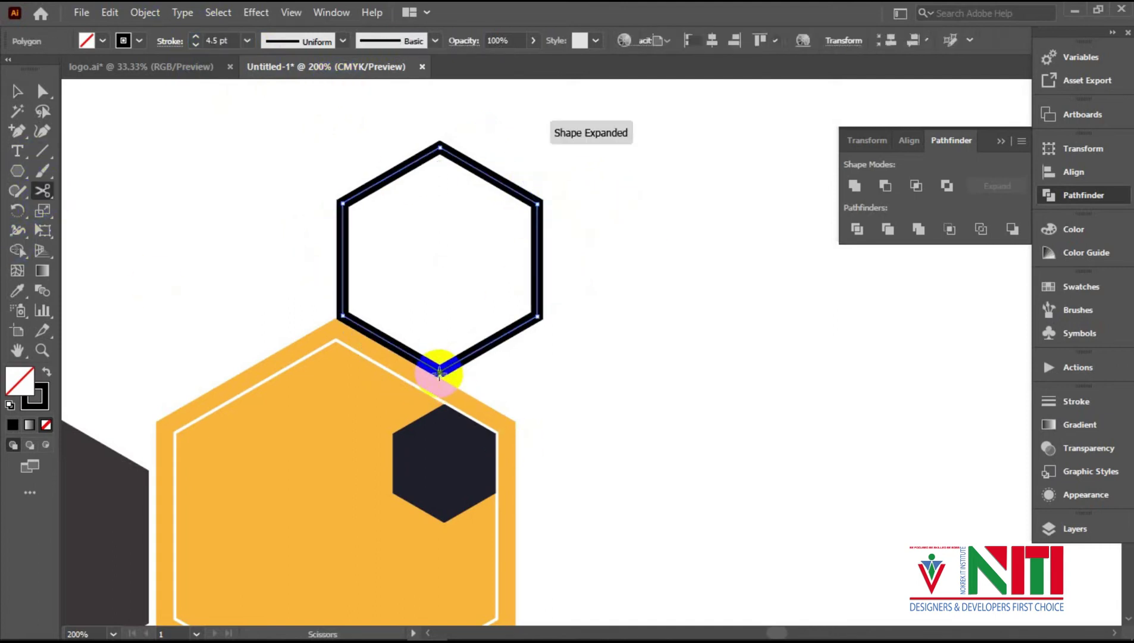
click(17, 91)
click(576, 310)
click(534, 318)
key(Delete)
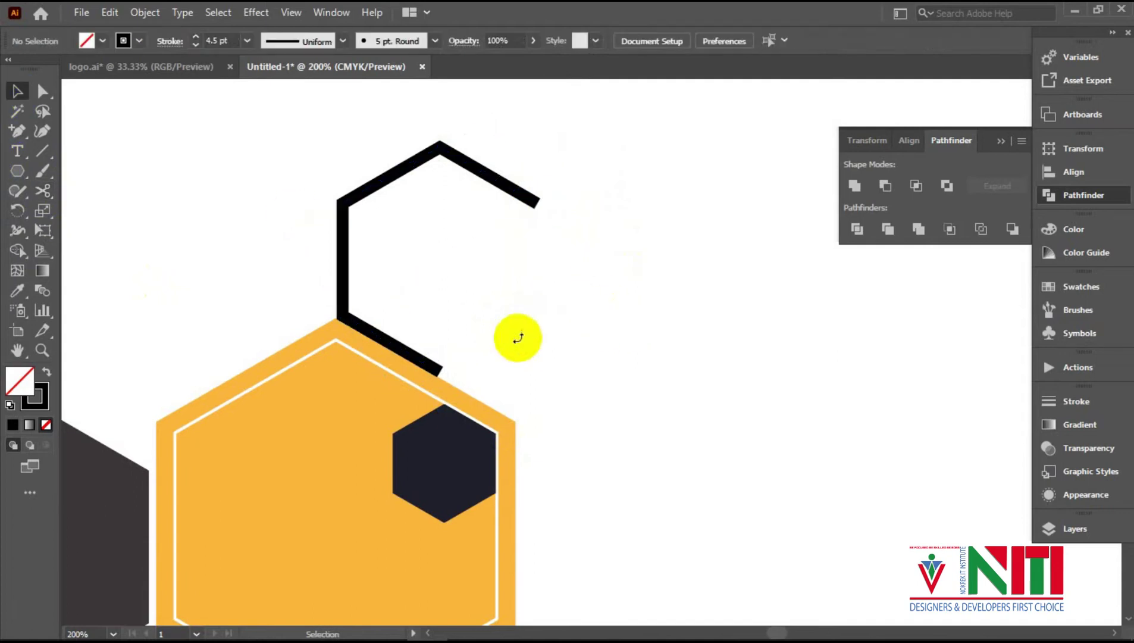
scroll(518, 344, up, 3)
drag(558, 213, 538, 221)
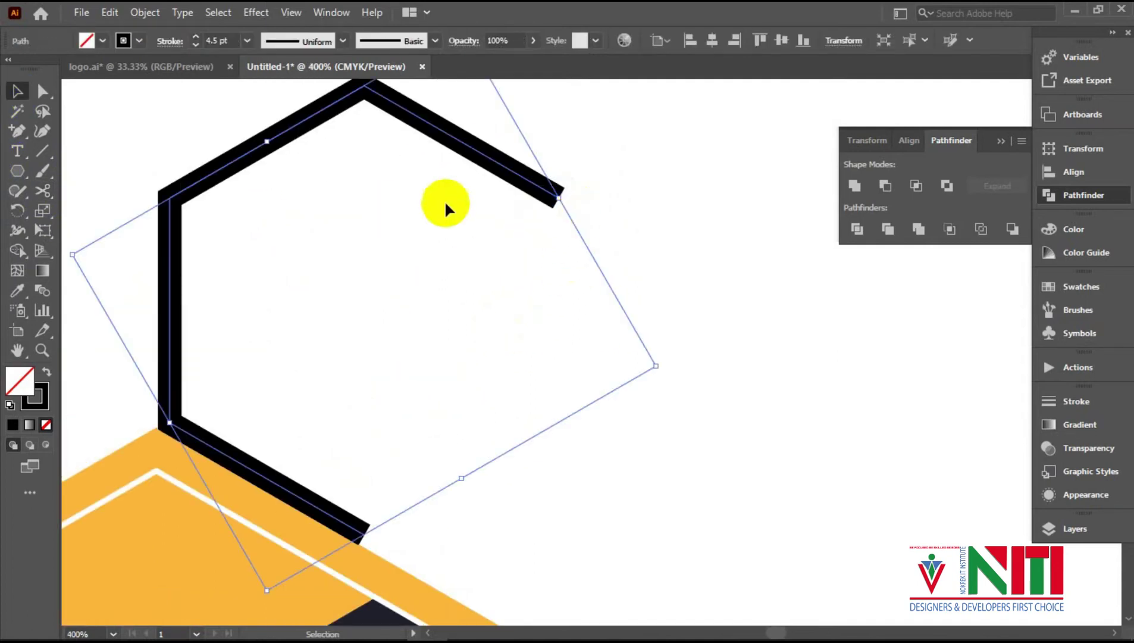
click(445, 202)
click(42, 91)
drag(572, 188, 519, 219)
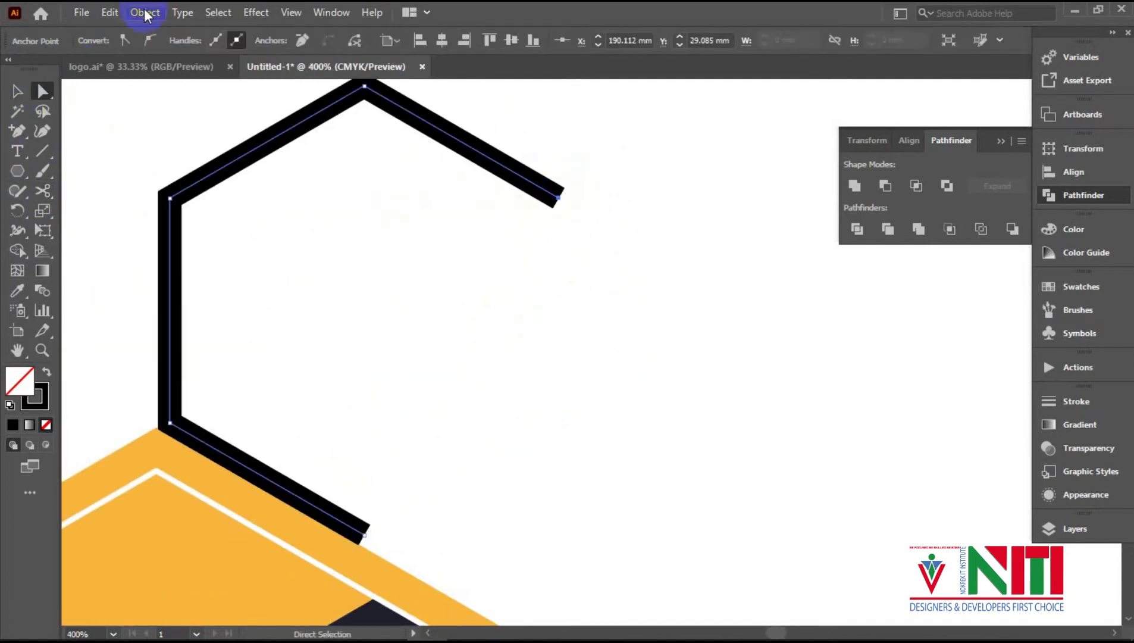
click(17, 94)
click(456, 220)
scroll(404, 179, up, 1)
Place a smaller copy of the open outline inside the original, meeting its lower slanted side.
click(348, 156)
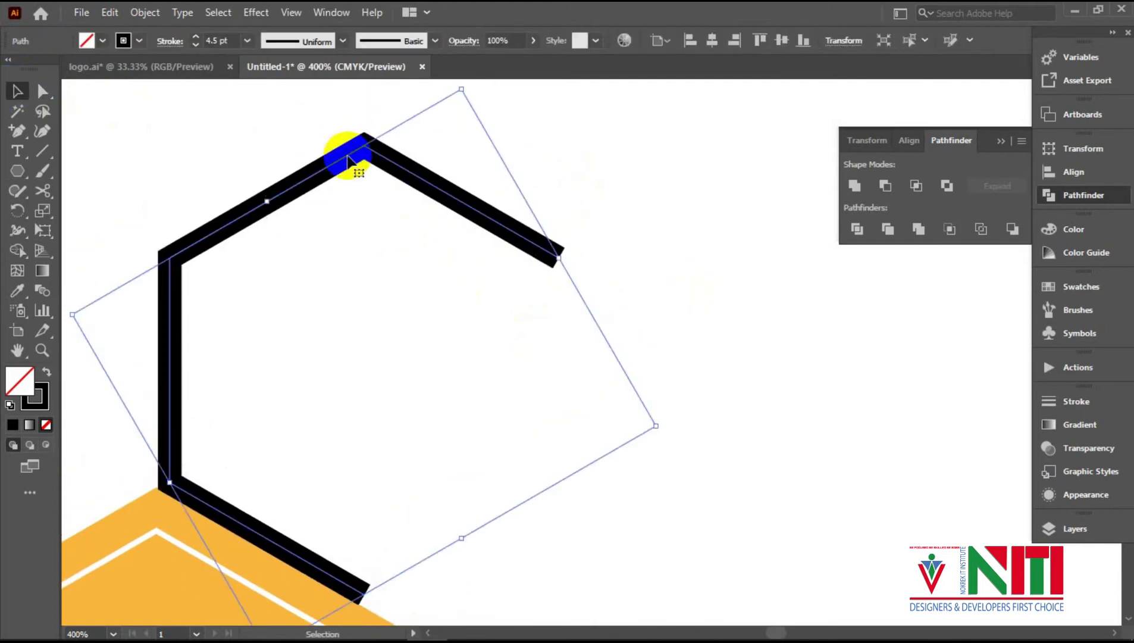
drag(269, 213, 312, 259)
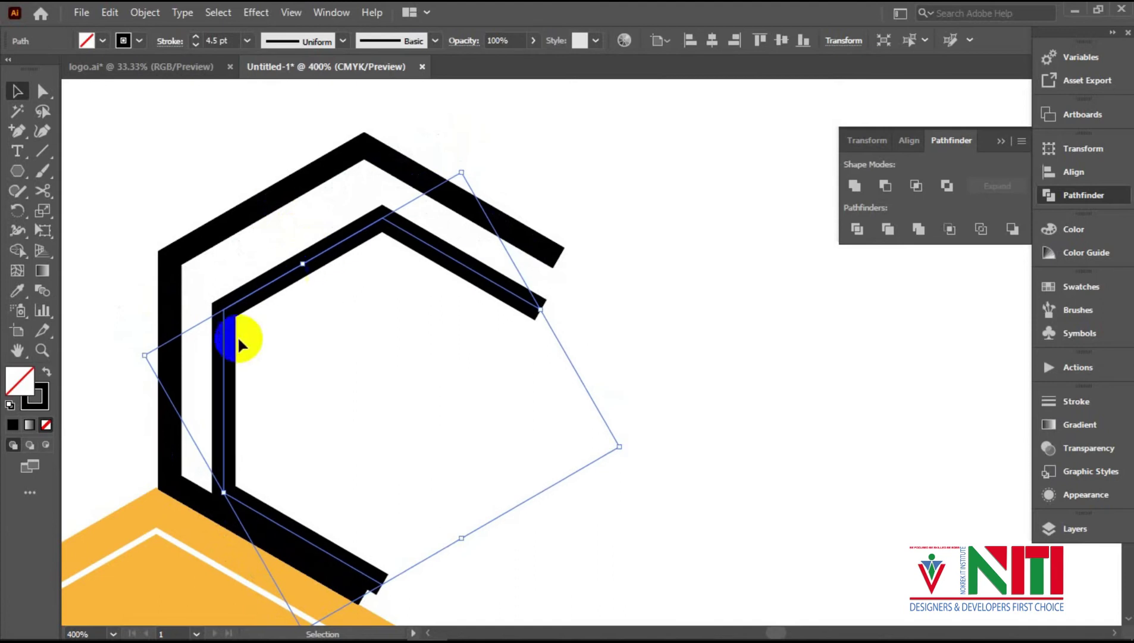
drag(222, 398, 209, 397)
Reduce the inner outline's stroke to 2 pt and shift it to sit neatly inside the thicker outline.
click(195, 44)
click(195, 44)
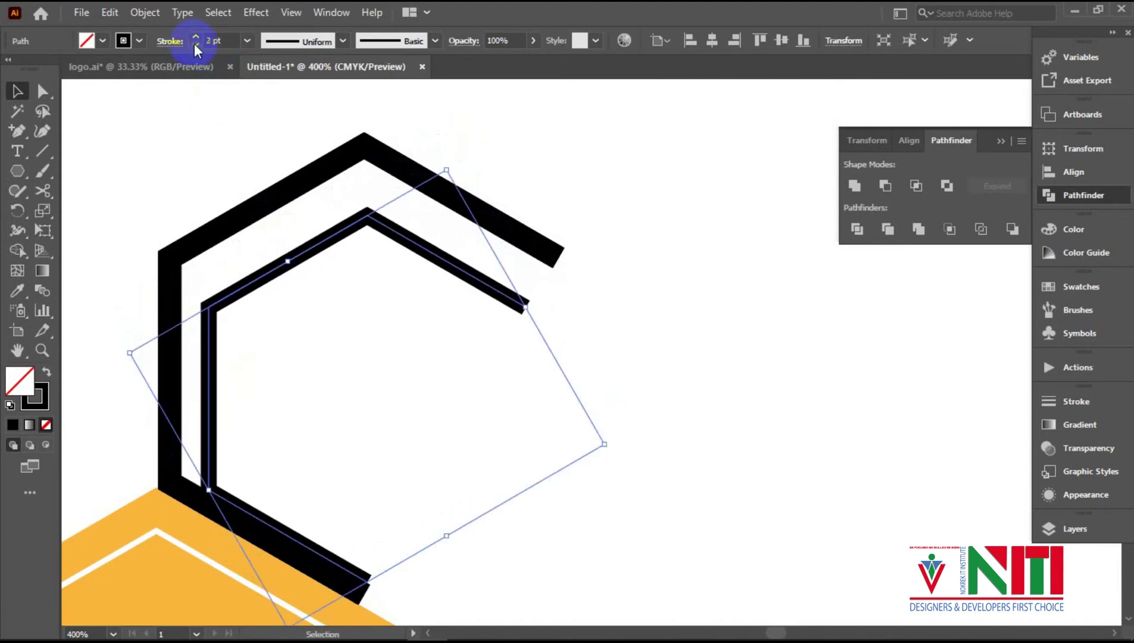
click(195, 45)
click(641, 388)
scroll(640, 387, down, 2)
drag(210, 336, 208, 344)
click(667, 386)
Expand the strokes of both nested open outlines into filled shapes.
click(516, 260)
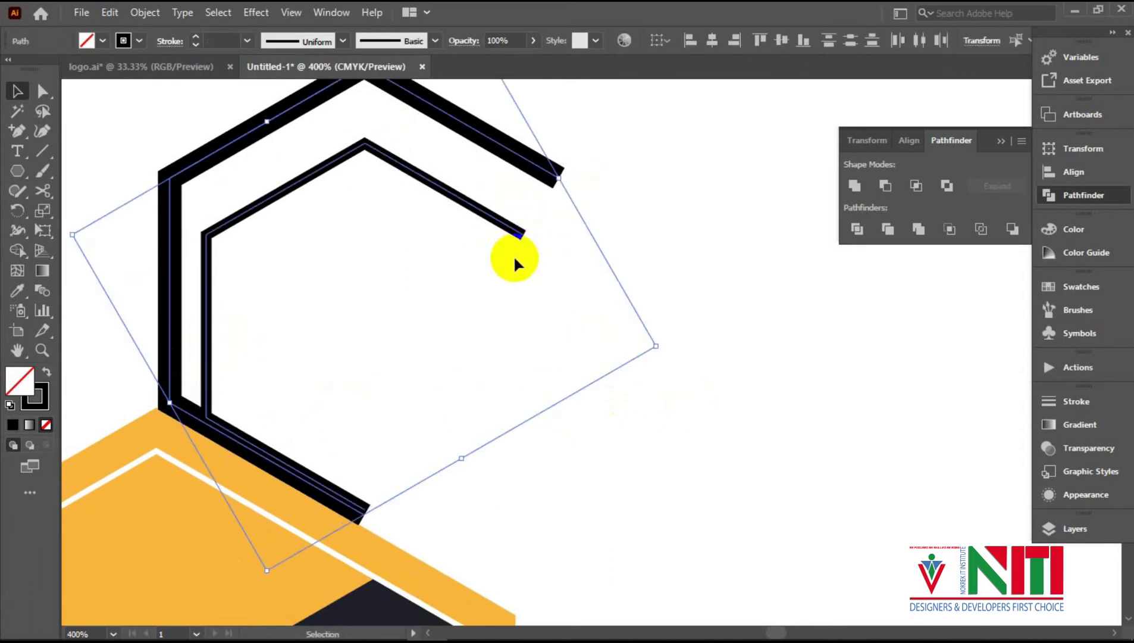
click(153, 14)
click(213, 207)
click(535, 423)
click(632, 381)
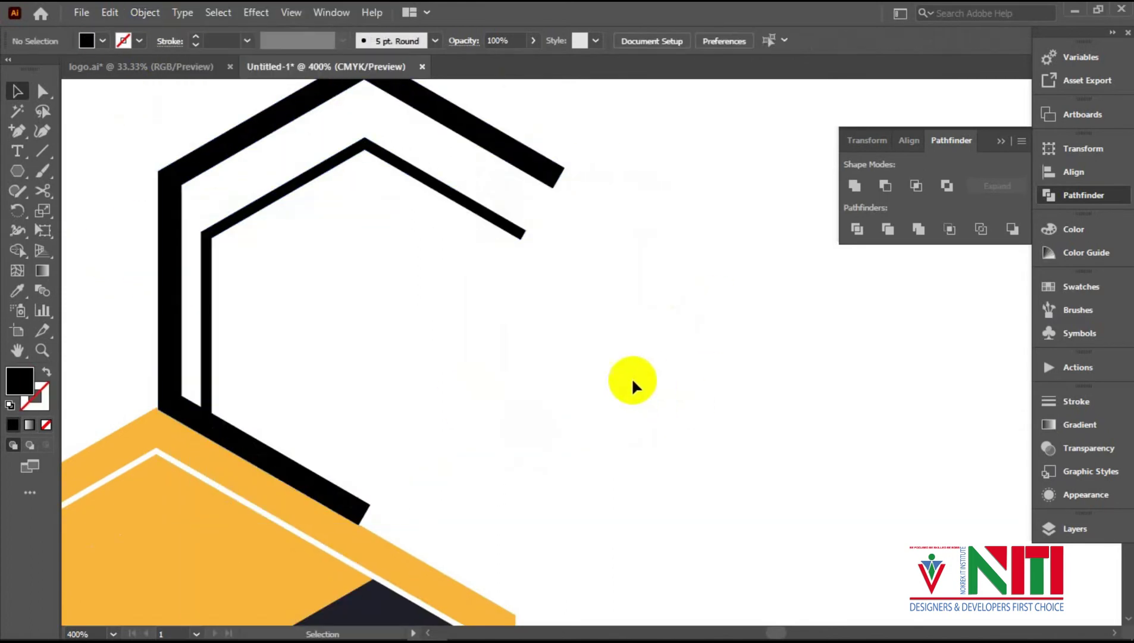
Round the upper-right ends of both nested shapes, using corner radii of 0.3528 mm for the thin one and 0.7938 mm for the thick one.
scroll(619, 357, up, 2)
click(548, 233)
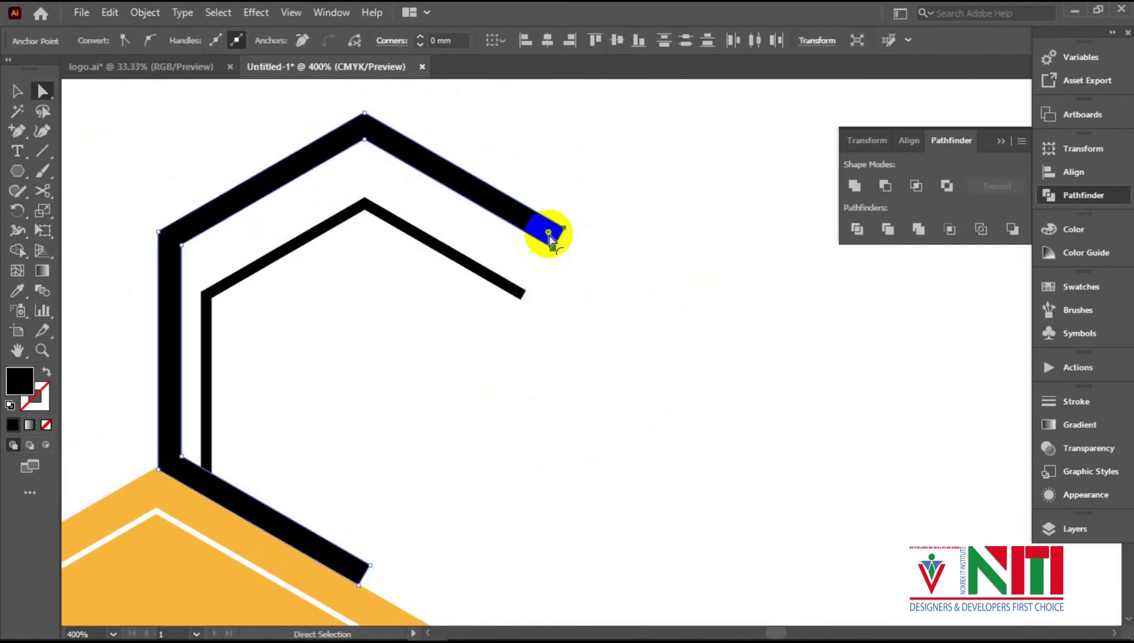
shift+click(522, 293)
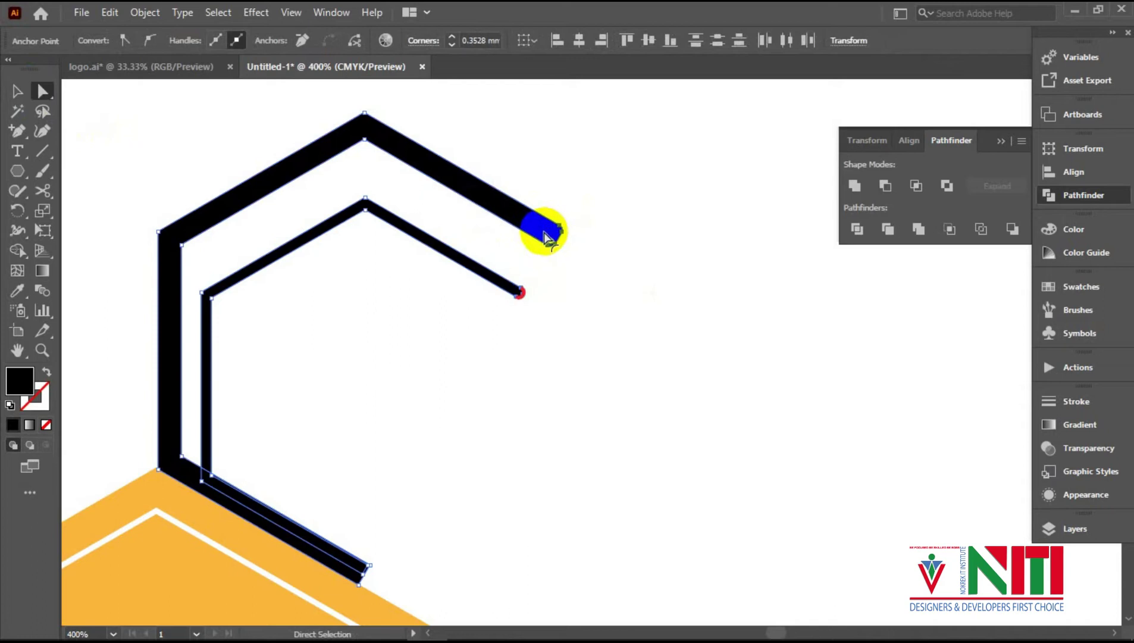
click(692, 393)
scroll(618, 329, up, 2)
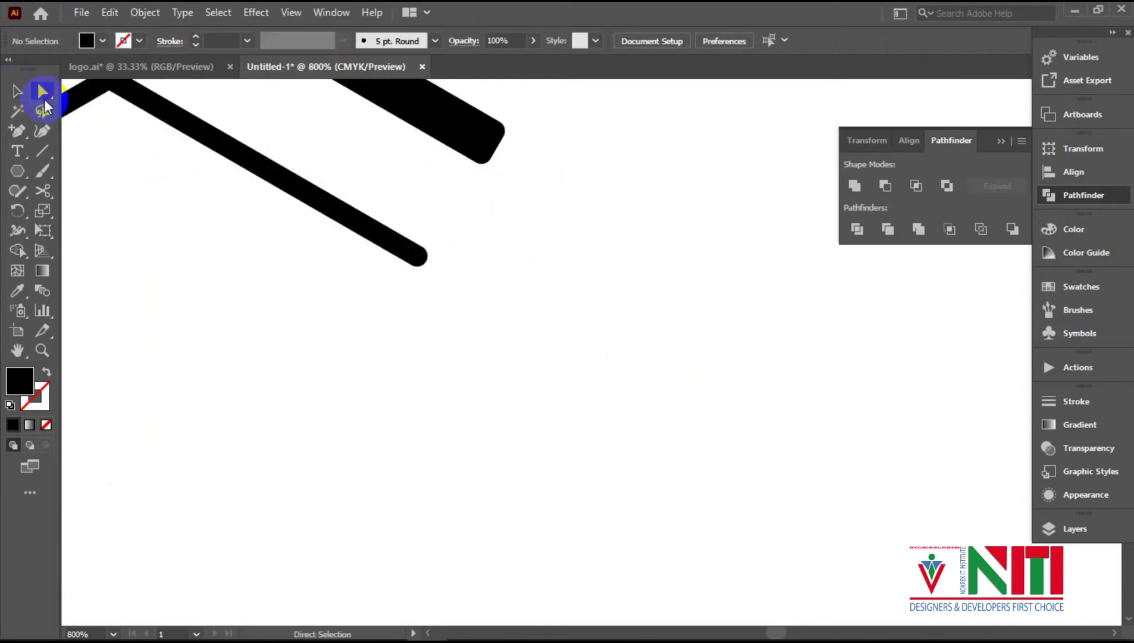
click(497, 170)
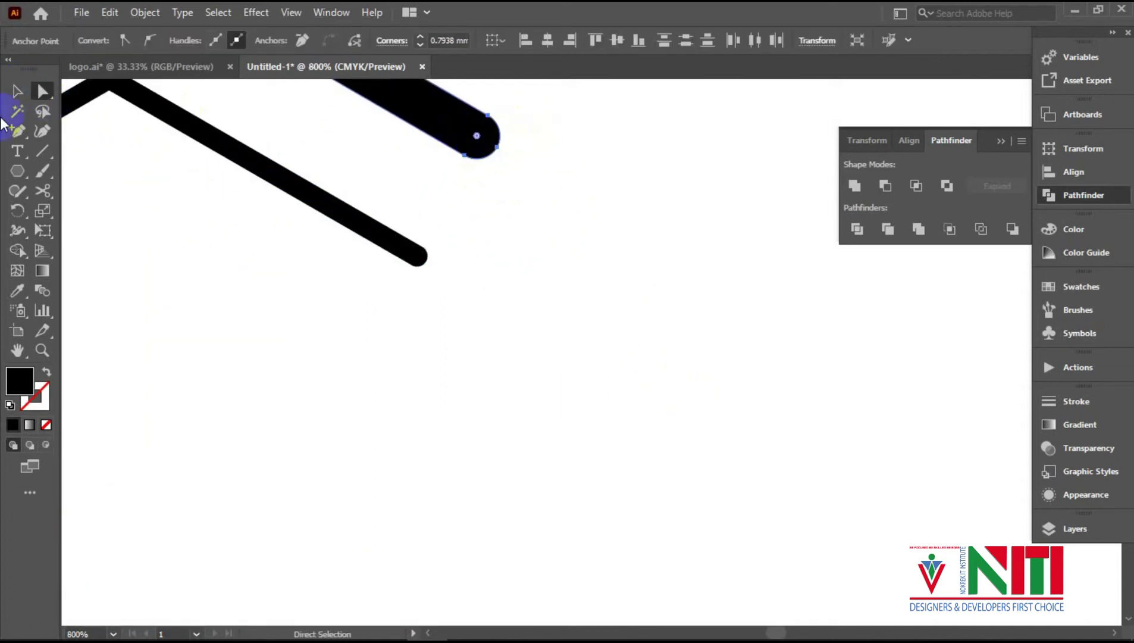
click(17, 91)
scroll(429, 355, down, 3)
scroll(327, 315, left, 3)
scroll(657, 284, down, 4)
click(826, 419)
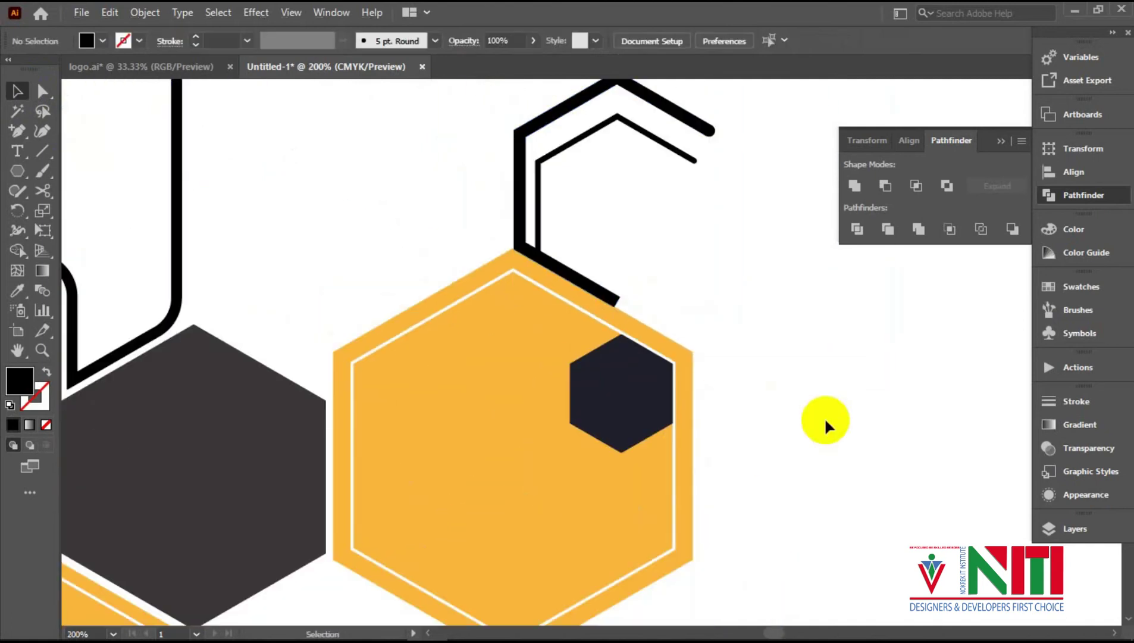
Create another black hexagon in the empty area below the large orange hexagon and rotate it to point upward.
scroll(823, 416, down, 2)
scroll(823, 414, down, 3)
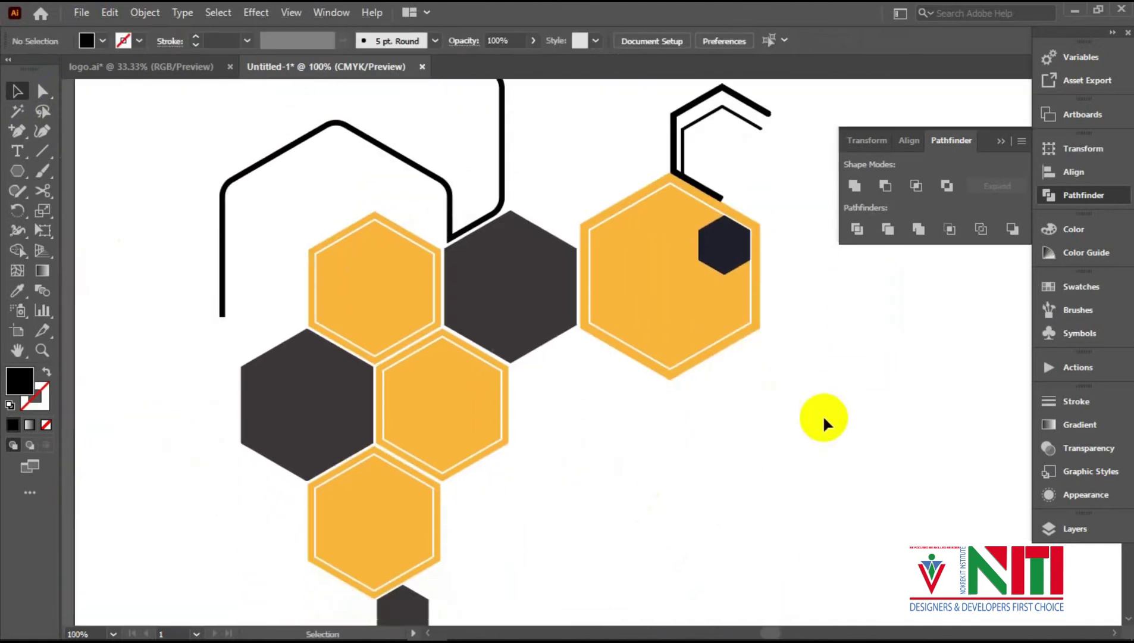
scroll(819, 413, down, 1)
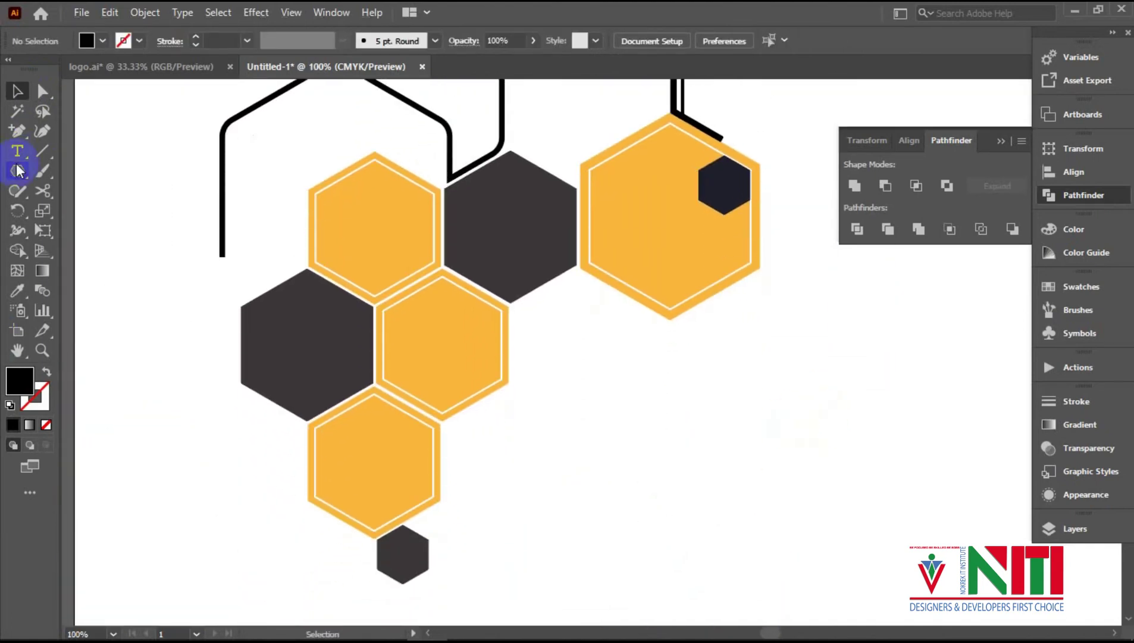
click(17, 171)
click(746, 489)
key(Return)
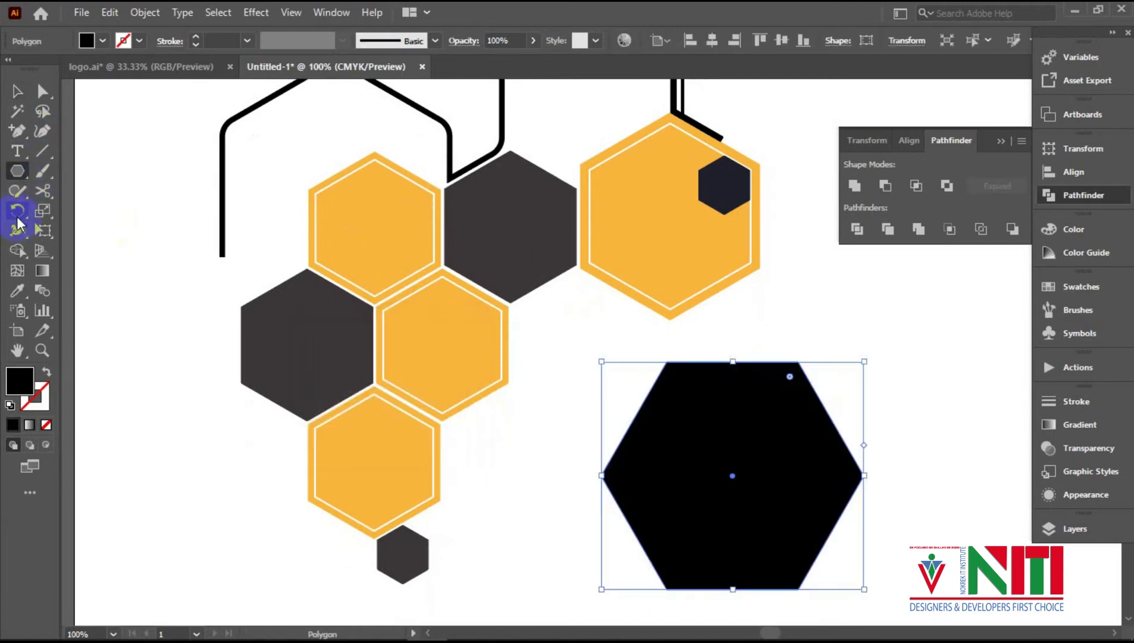
double_click(17, 211)
click(1000, 426)
Give the new hexagon no fill and a black 2 pt stroke.
click(18, 91)
click(103, 40)
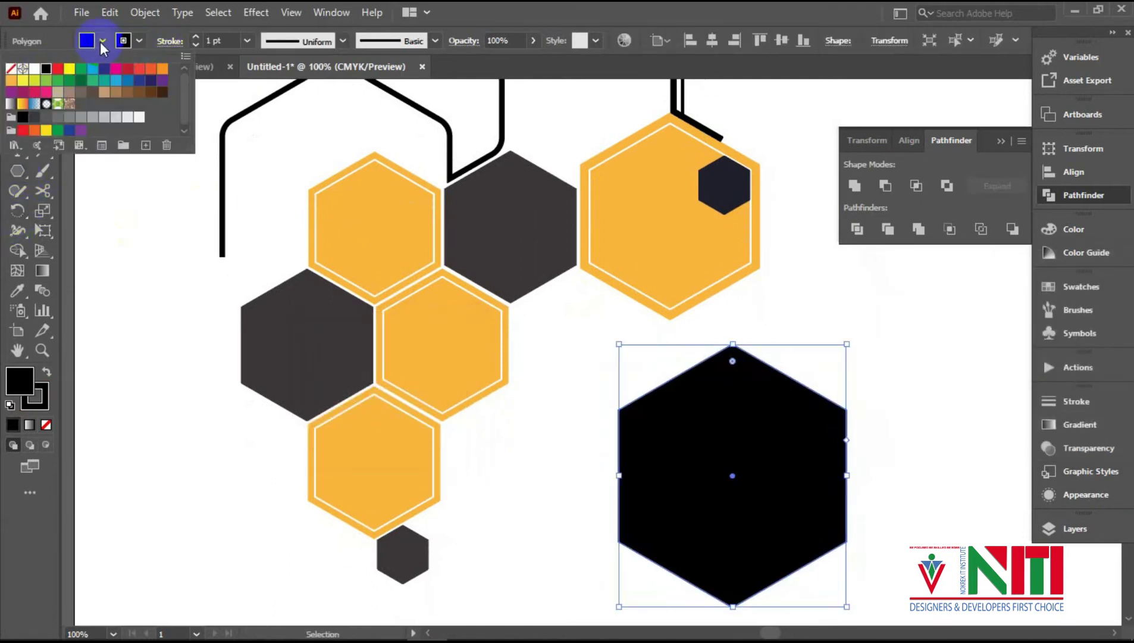
click(10, 68)
click(12, 90)
click(196, 37)
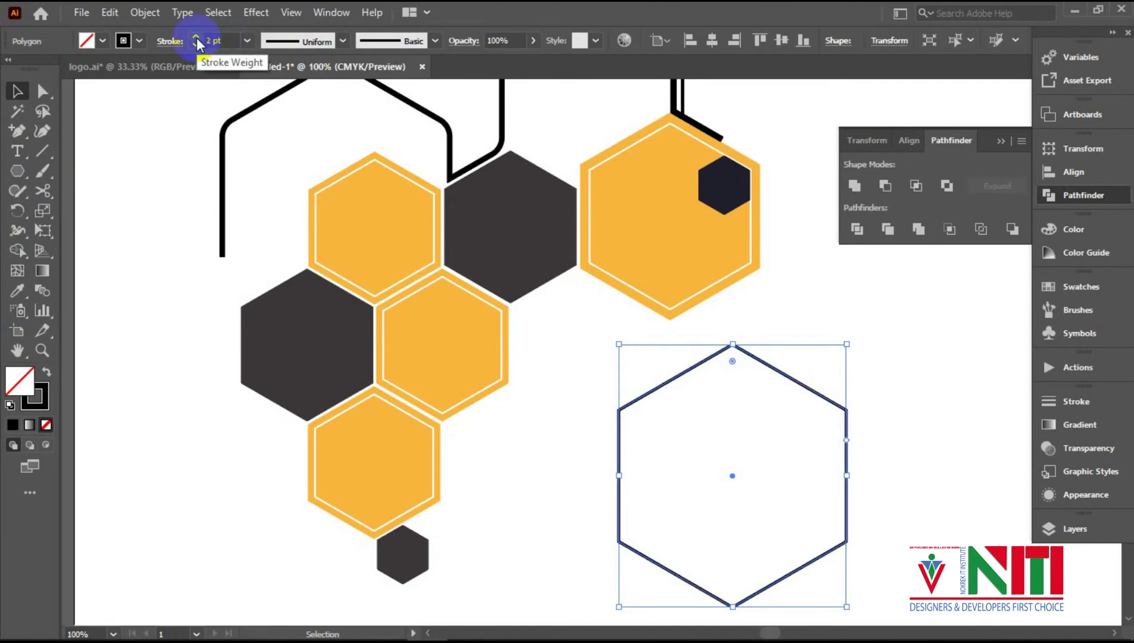
Scale the 2 pt hexagon outline down and place it beside the right edge of the middle orange hexagon.
drag(848, 607, 787, 554)
click(855, 466)
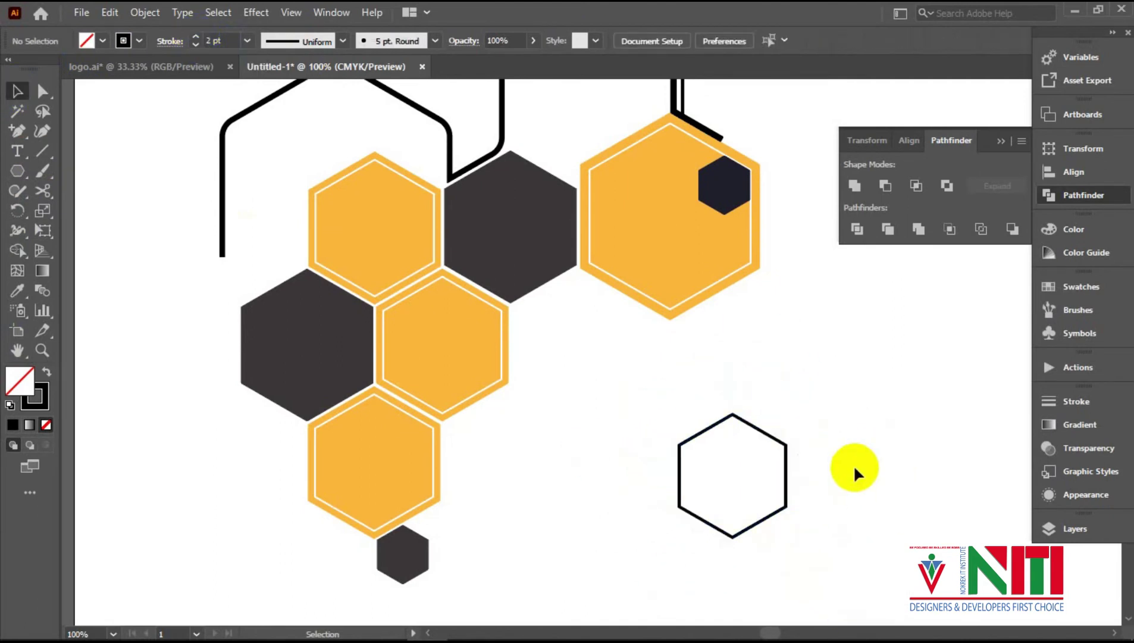
scroll(856, 466, up, 1)
drag(632, 411, 384, 249)
drag(509, 260, 479, 283)
Duplicate the 2 pt hexagon outline diagonally down and left so the copy adjoins the original's lower-left side.
scroll(518, 348, up, 3)
drag(519, 348, 907, 350)
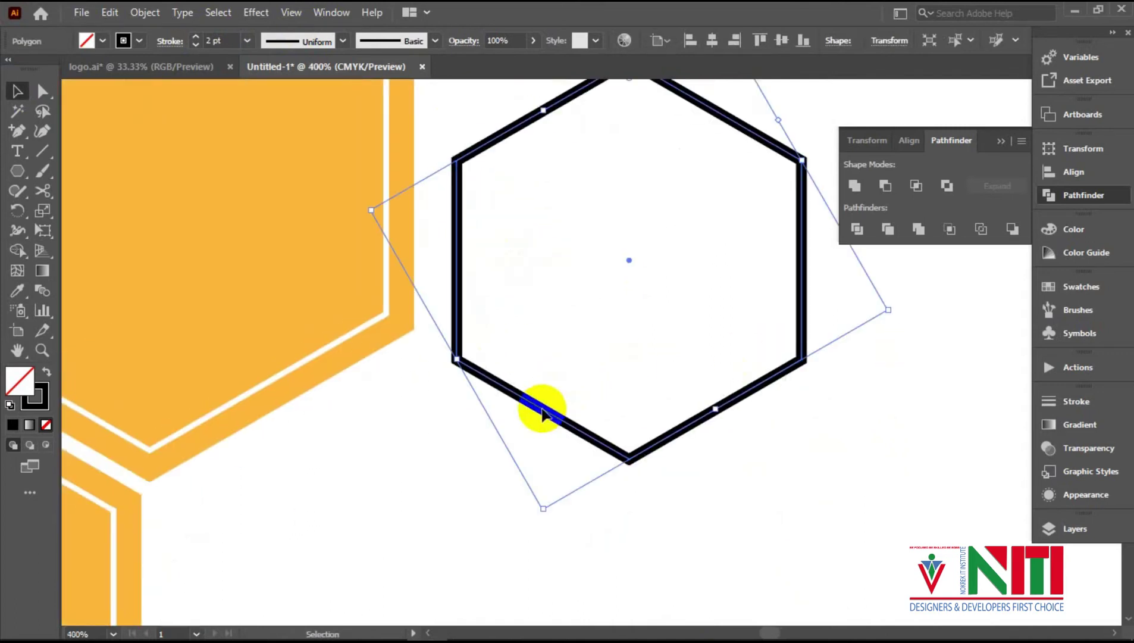
drag(543, 409, 342, 596)
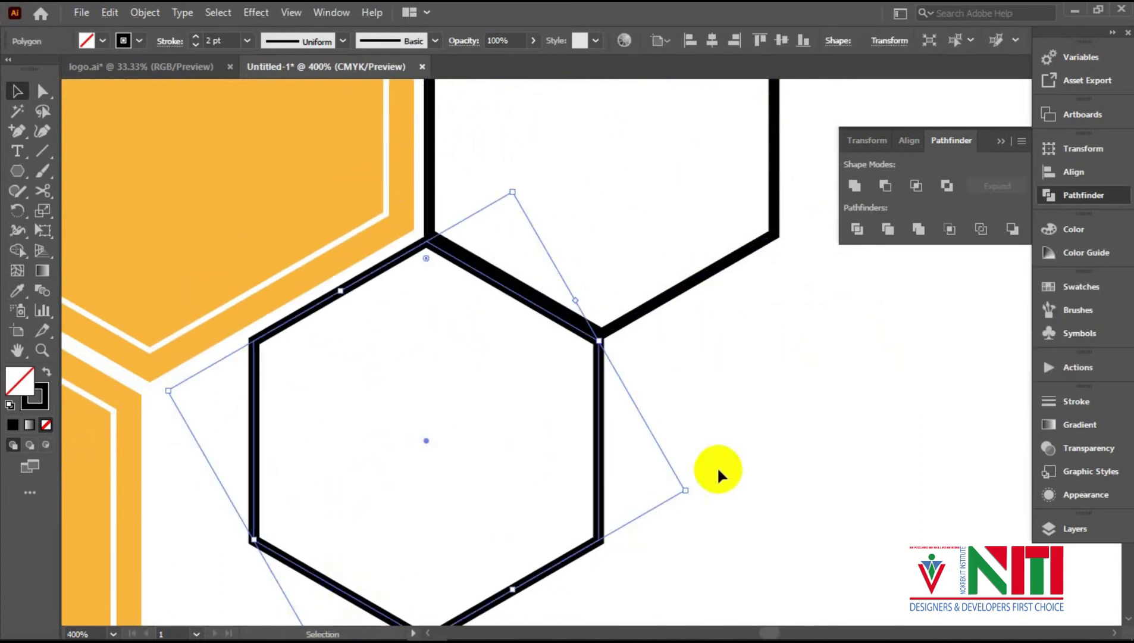
click(717, 469)
Align the duplicated hexagon with the original so their shared slanted edges overlap as a single line.
scroll(717, 469, up, 2)
drag(309, 197, 602, 387)
key(ctrl+a)
click(505, 267)
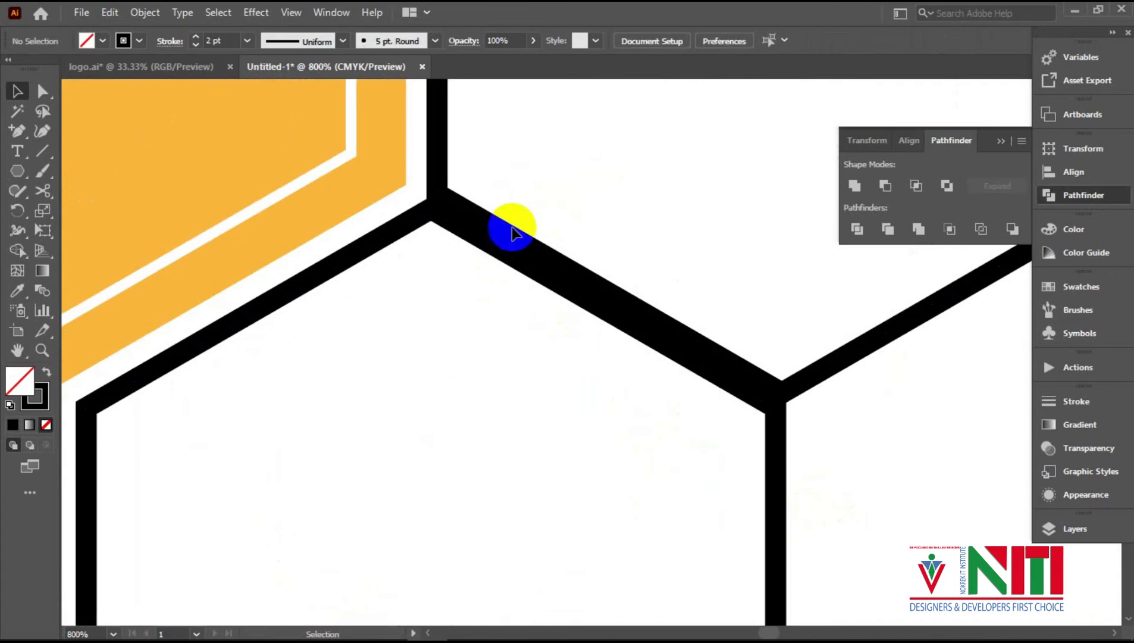
click(405, 234)
drag(444, 218, 450, 215)
drag(478, 136, 483, 228)
scroll(577, 225, down, 3)
click(746, 400)
scroll(746, 401, down, 3)
scroll(747, 401, up, 2)
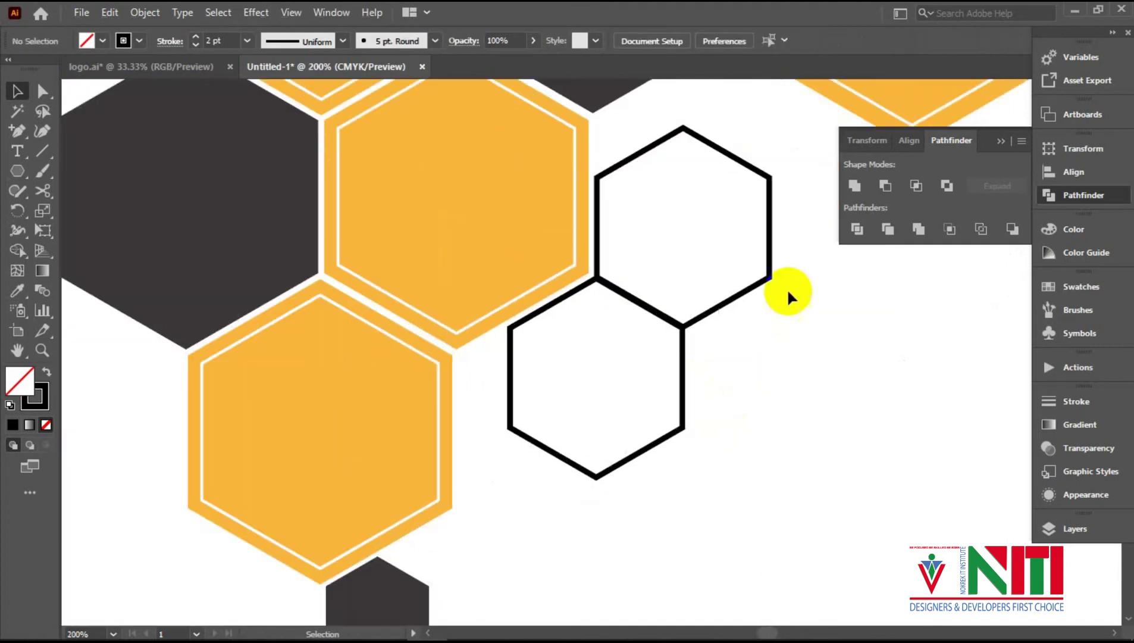
Cut the upper hexagon outline at its top and lower-left corners, the lower one at its top and lower-left corners, and delete the right-hand pieces.
click(597, 276)
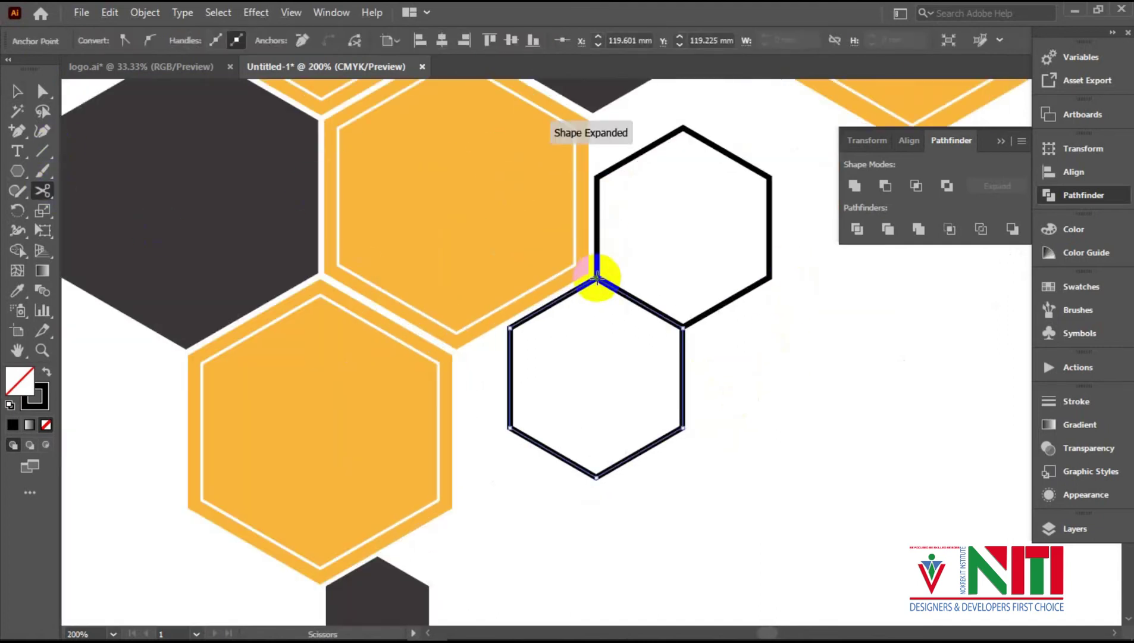
click(507, 427)
click(699, 144)
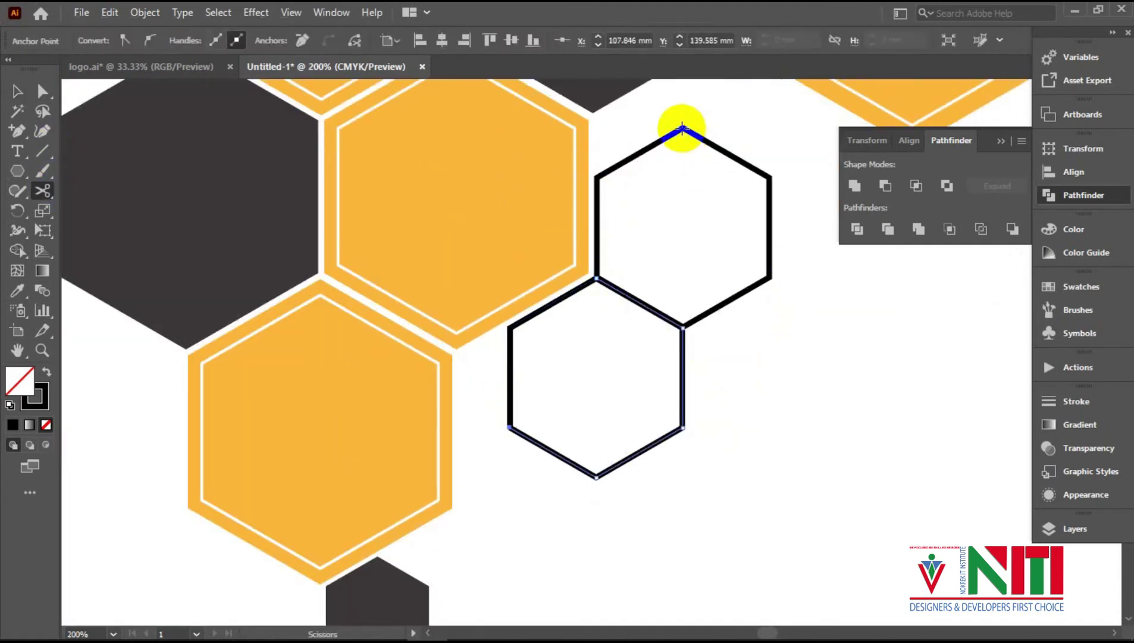
click(596, 277)
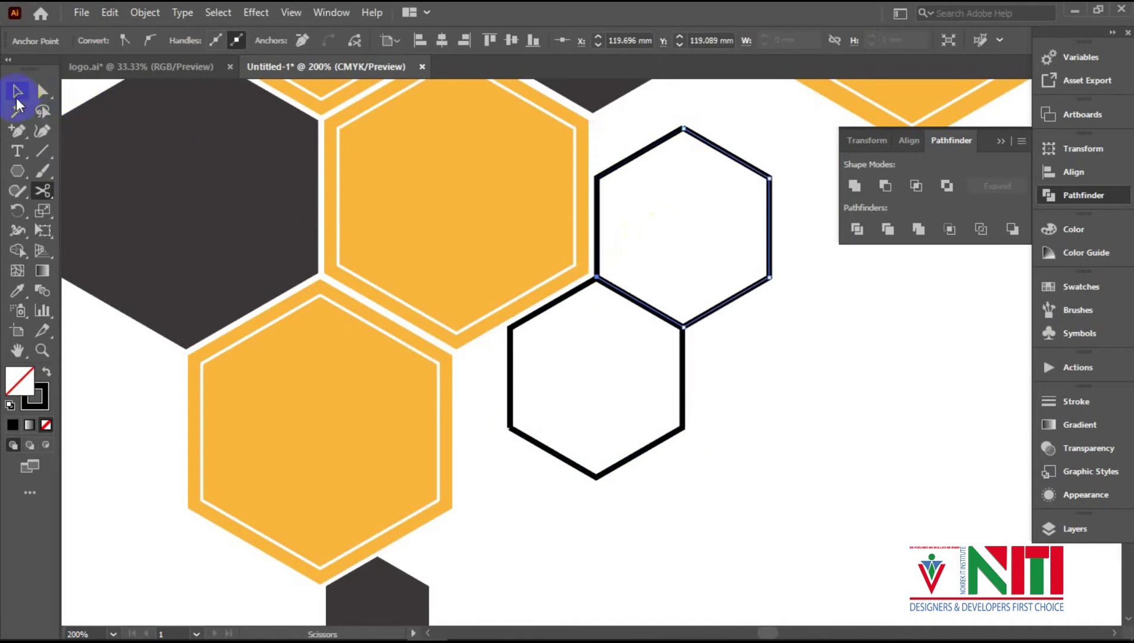
click(16, 92)
key(Delete)
click(611, 474)
key(Delete)
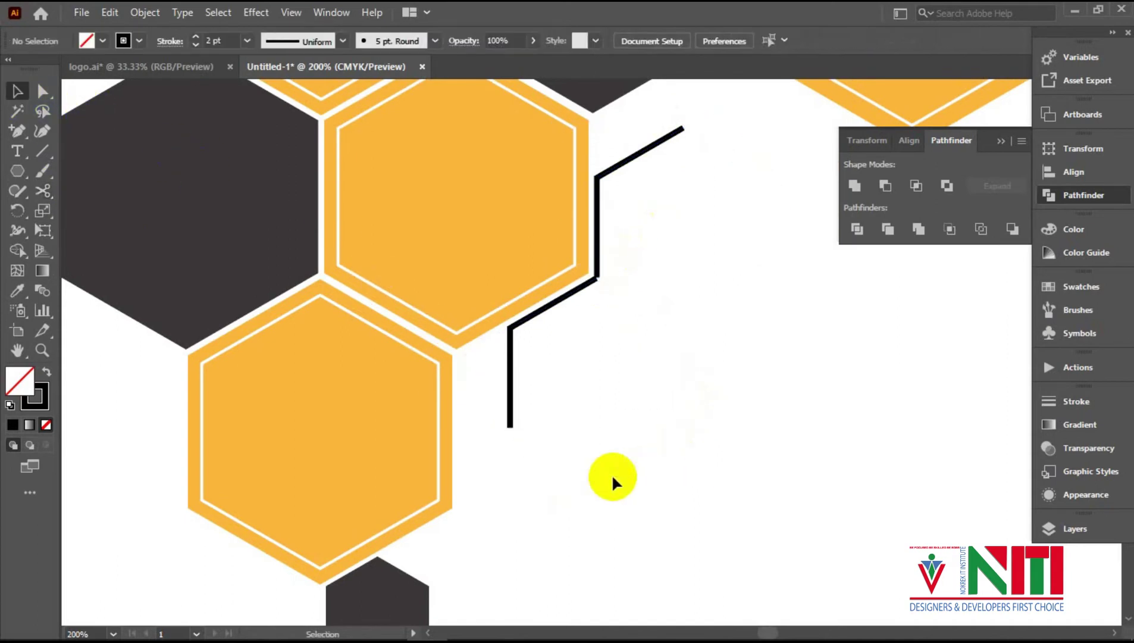
Set the stroke weight of the two remaining open outline pieces to 3 pt.
scroll(612, 476, up, 2)
drag(574, 249, 387, 487)
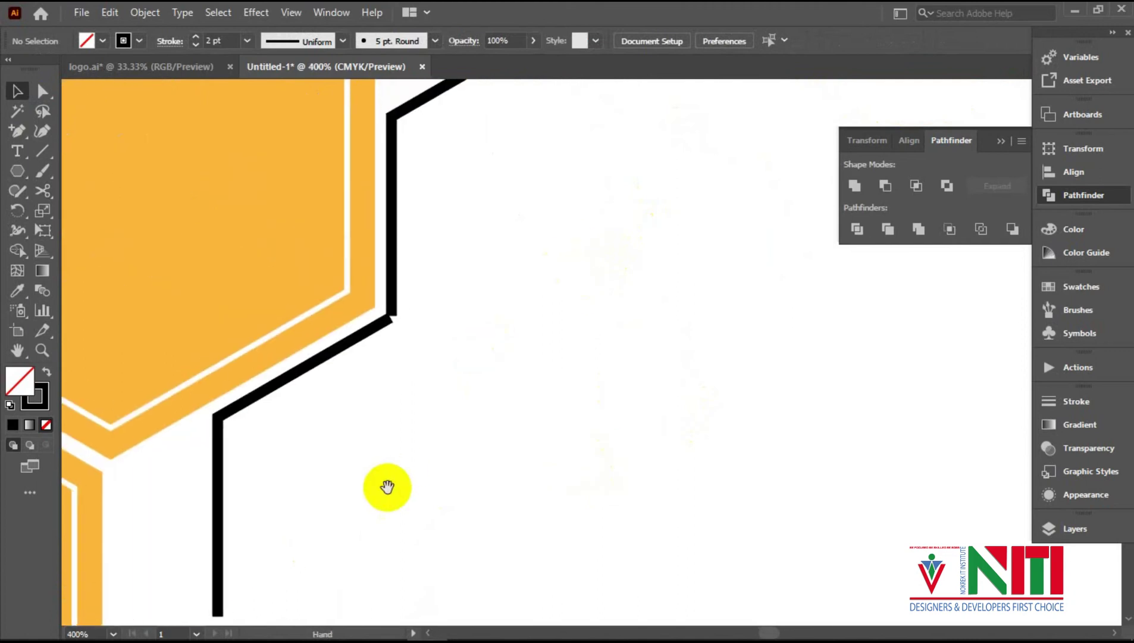
drag(403, 355, 379, 360)
click(195, 37)
click(728, 433)
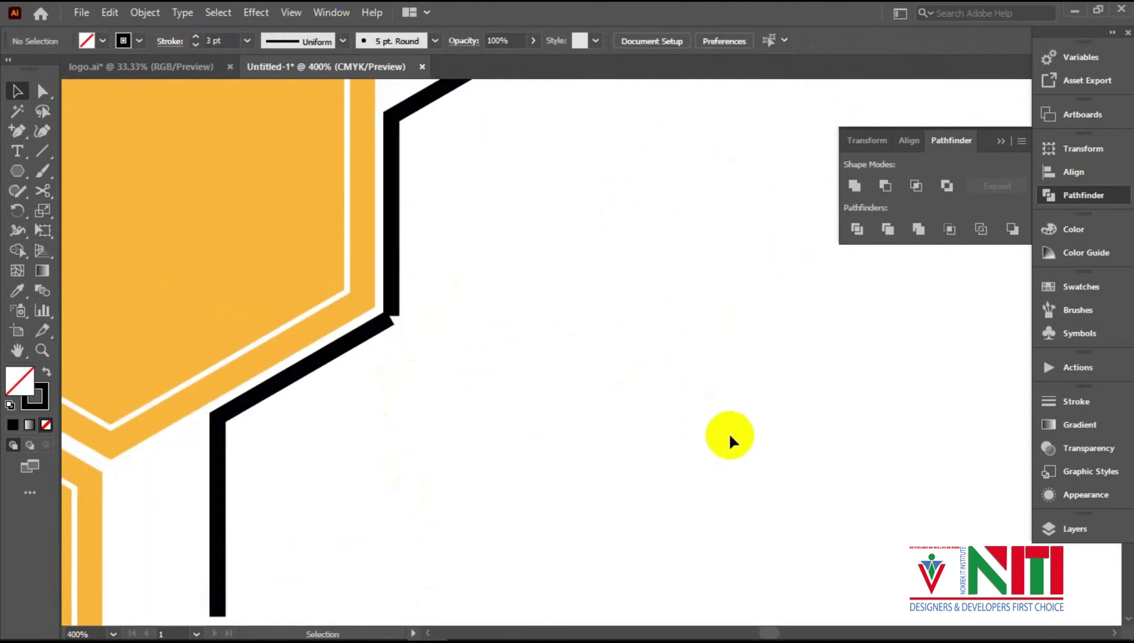
Try to close the notch at the corner where the two open outline pieces meet by shifting the pieces together.
scroll(729, 434, up, 2)
drag(294, 239, 448, 343)
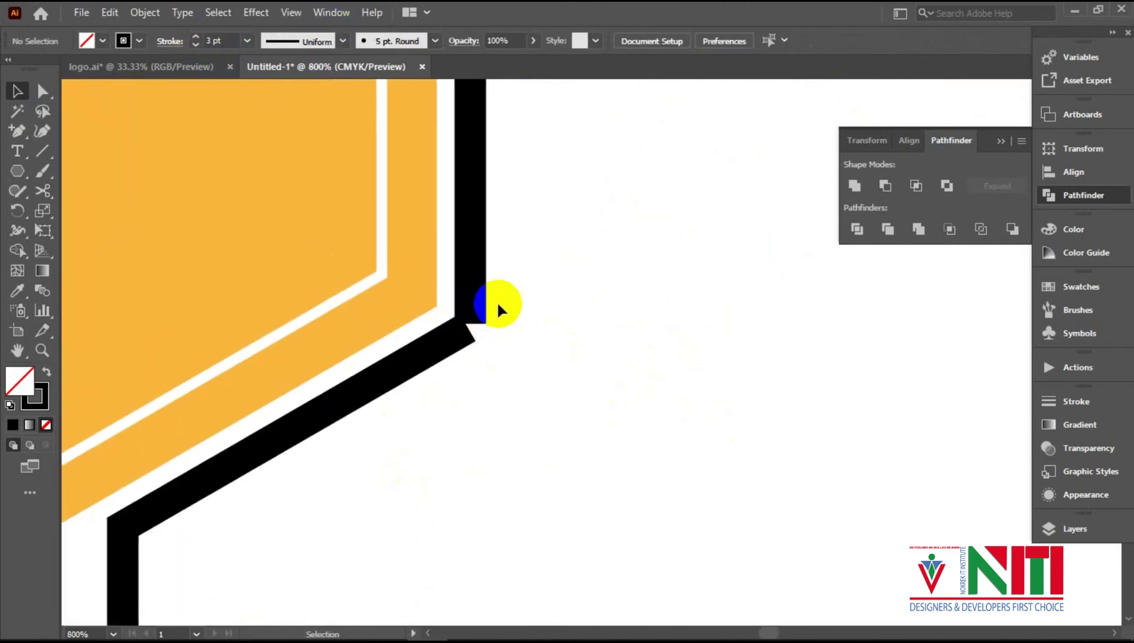
click(471, 280)
drag(387, 364, 438, 363)
click(495, 324)
scroll(590, 336, up, 2)
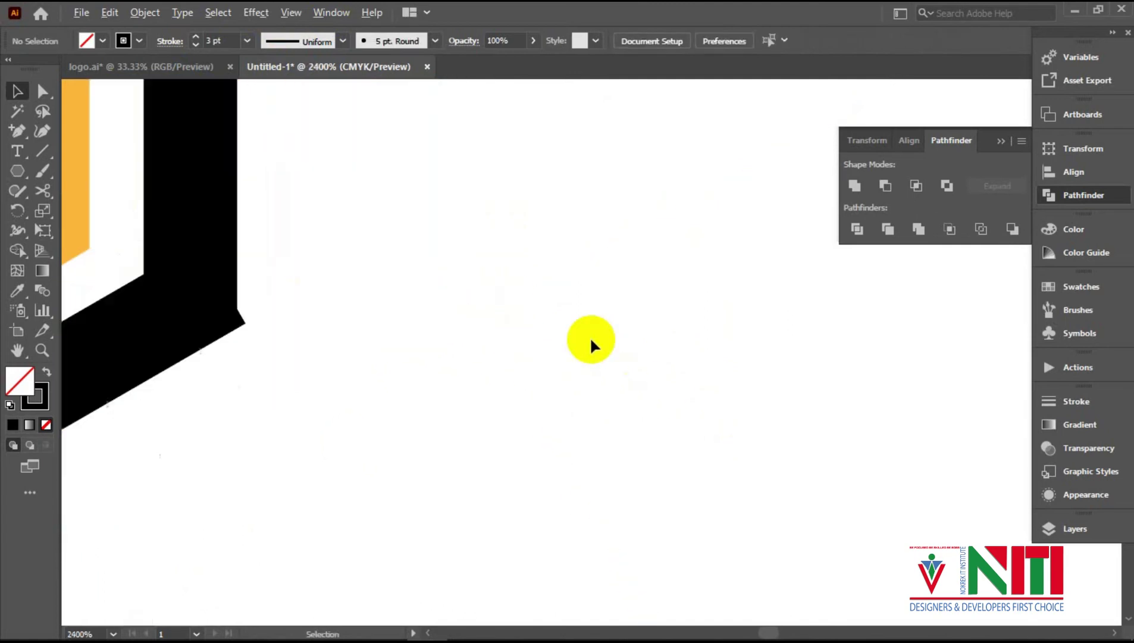
scroll(442, 320, up, 1)
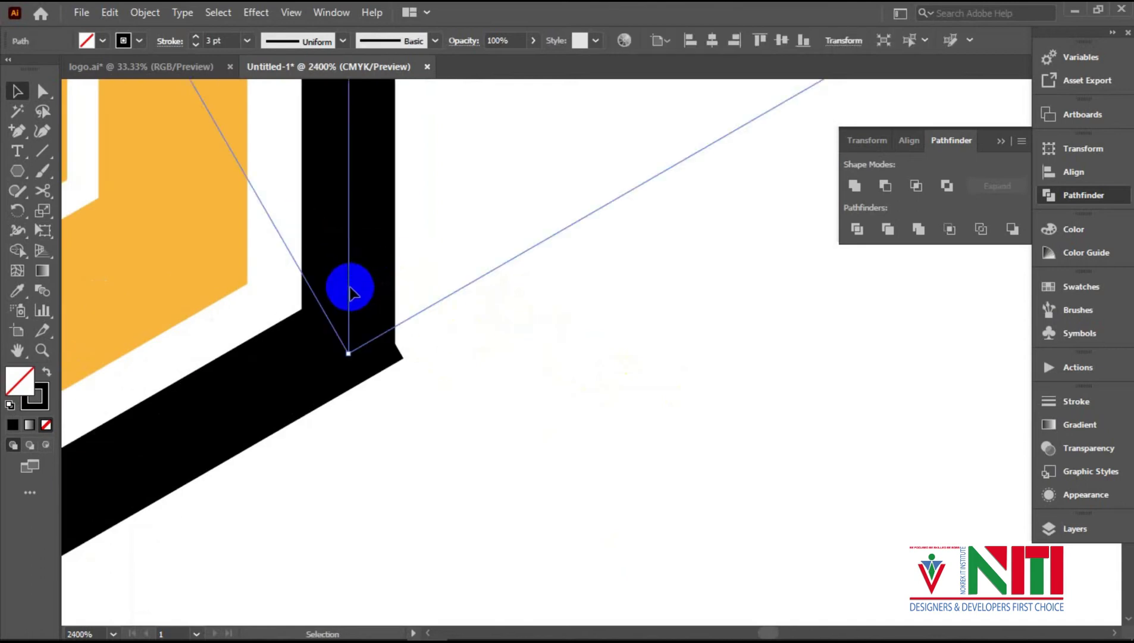
drag(294, 223, 357, 301)
click(609, 327)
scroll(609, 327, down, 9)
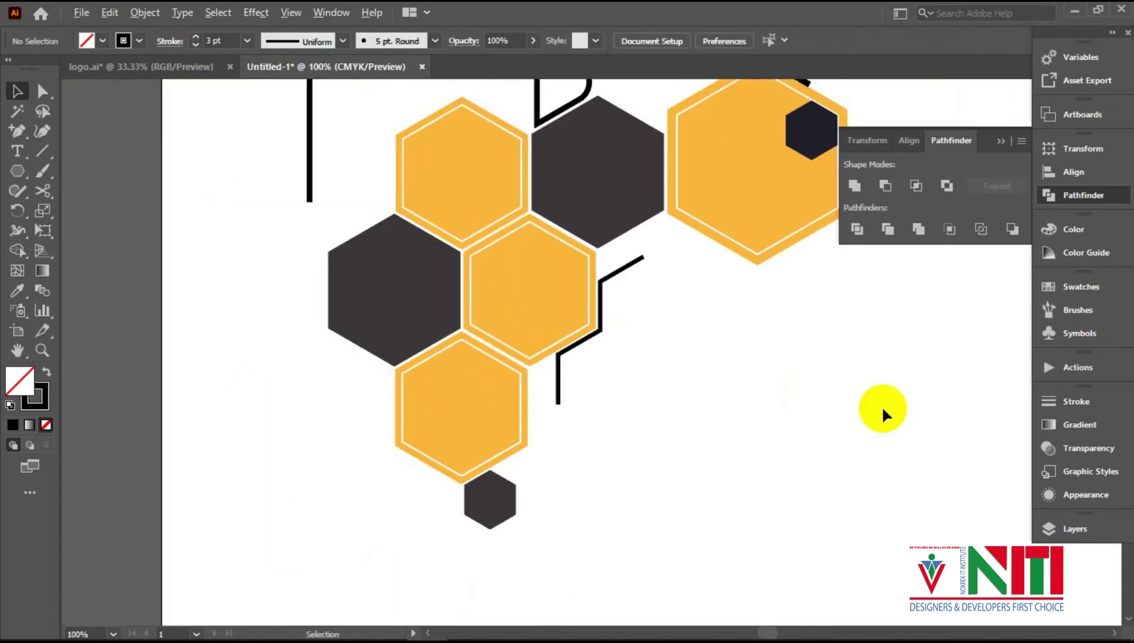
Delete the stepped outline pieces and create a new unfilled hexagon with a 3 pt black stroke, rotated 30°.
scroll(790, 370, up, 2)
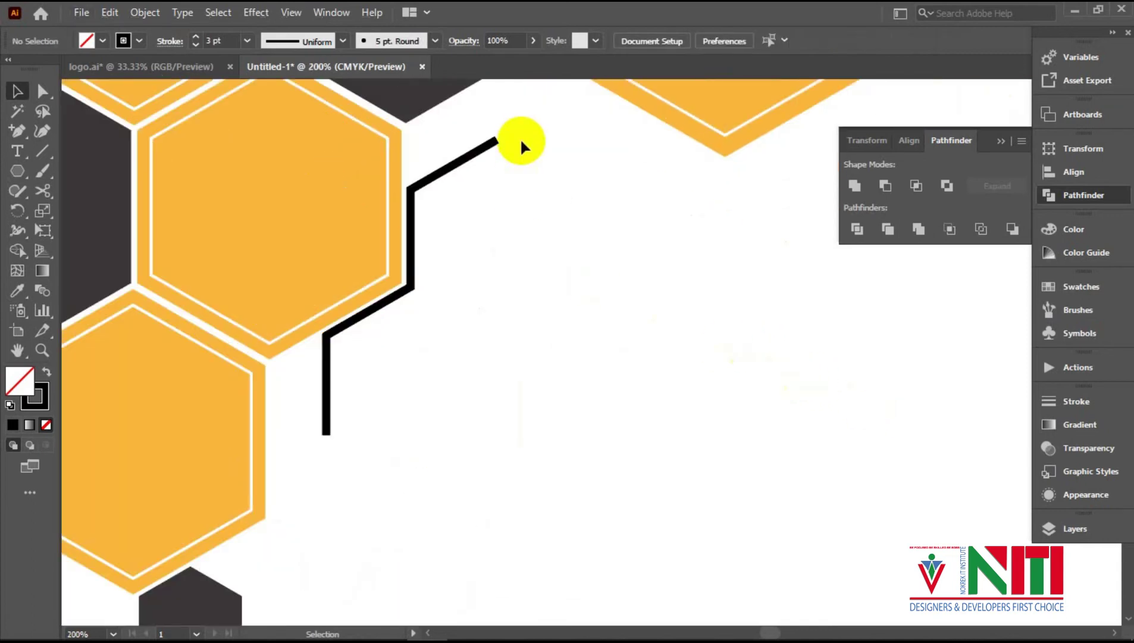
click(412, 271)
key(Delete)
click(18, 171)
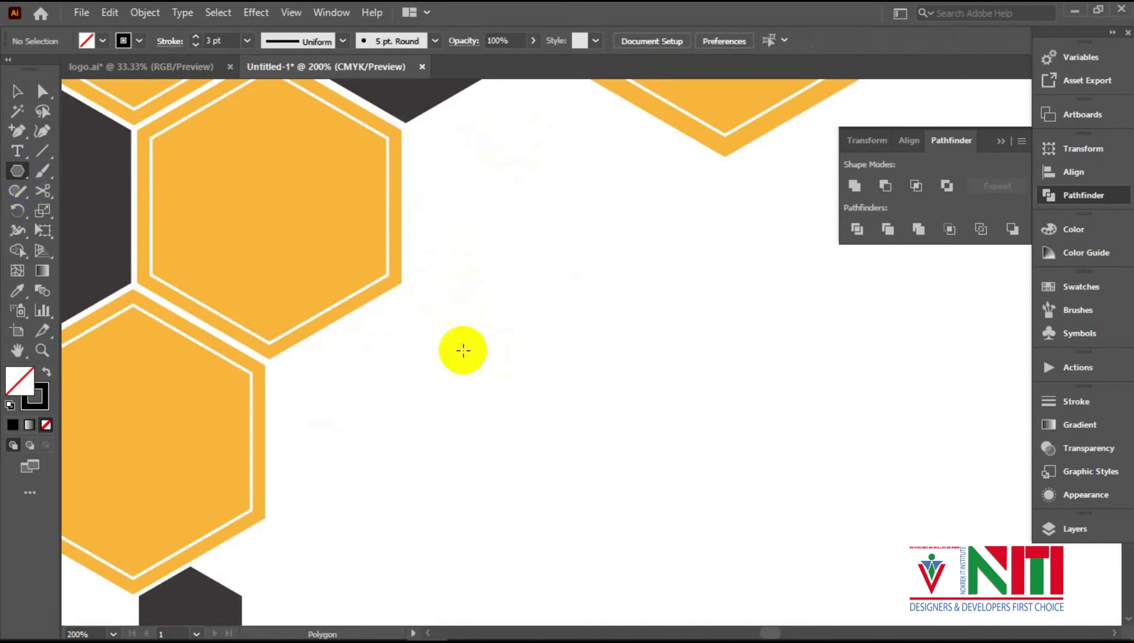
click(613, 390)
click(366, 444)
double_click(18, 211)
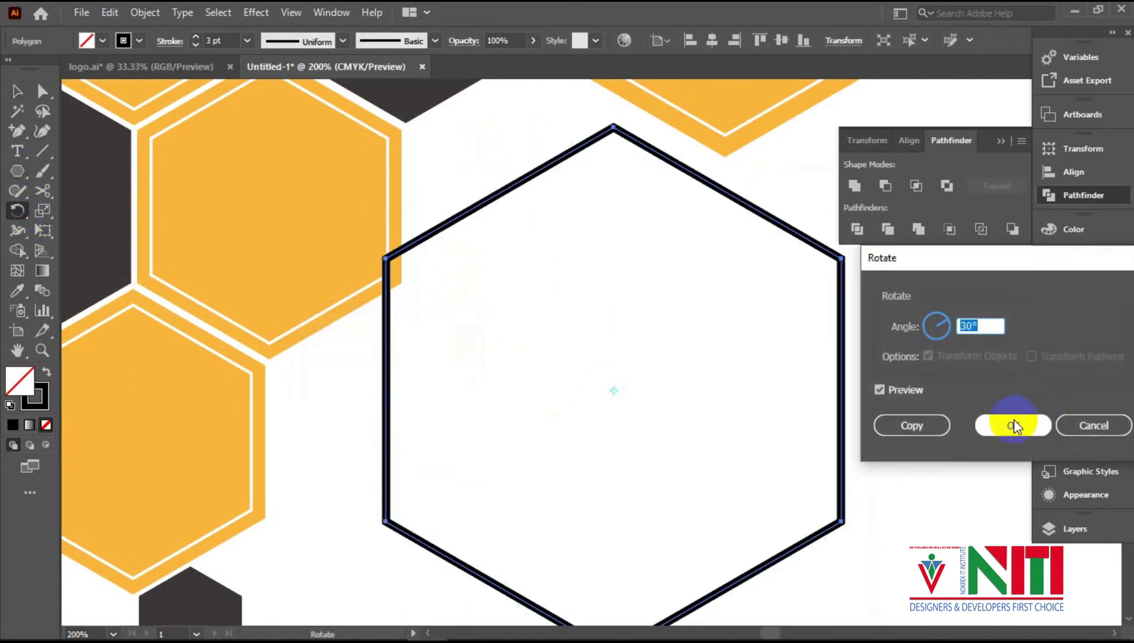
click(1015, 426)
key(v)
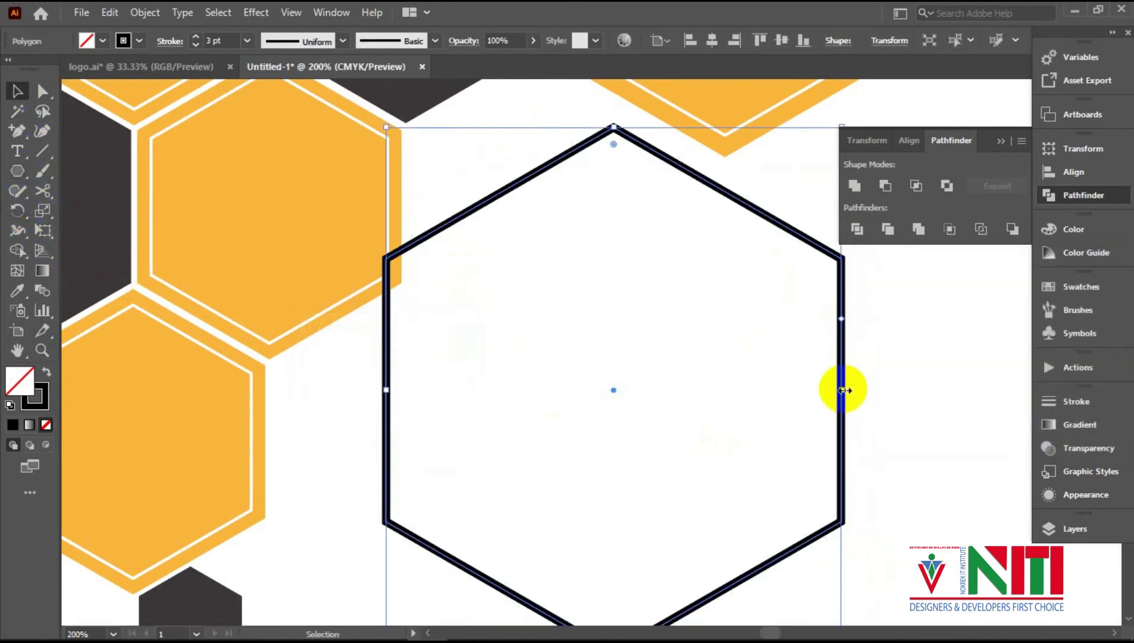
Scale the new hexagon down beside the middle orange hexagon's right edge and duplicate it diagonally down and left.
drag(843, 389, 678, 379)
drag(553, 337, 437, 188)
scroll(543, 203, up, 2)
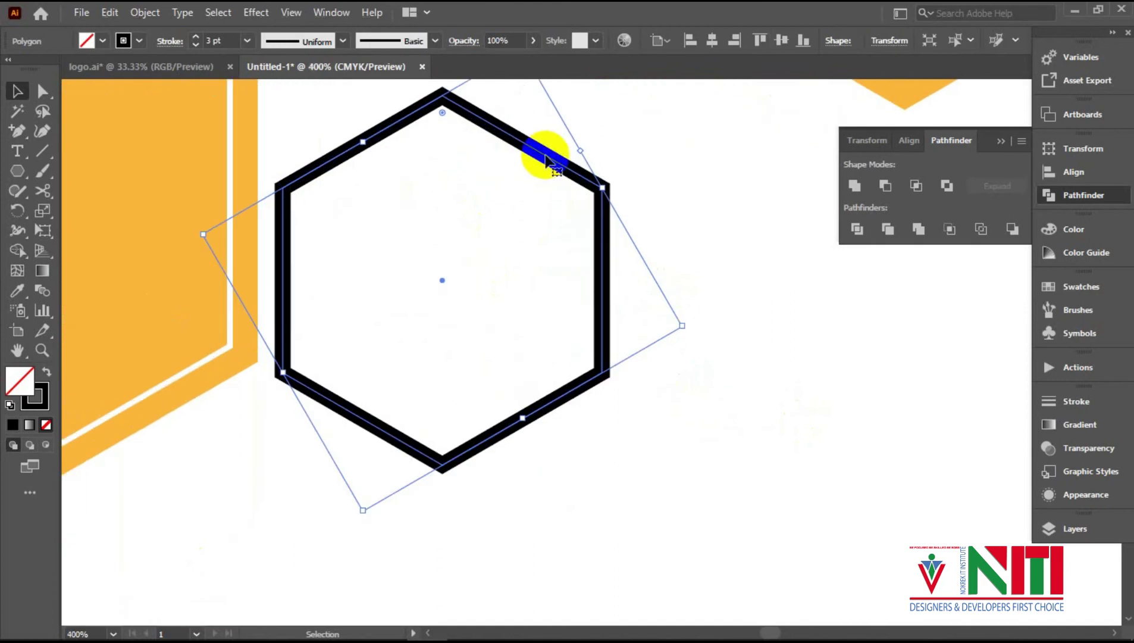
drag(545, 156, 381, 429)
Align the duplicate's slanted edge exactly over the original hexagon's lower-left edge, using Outline view for precision.
key(ctrl+y)
scroll(595, 449, up, 5)
drag(328, 352, 777, 357)
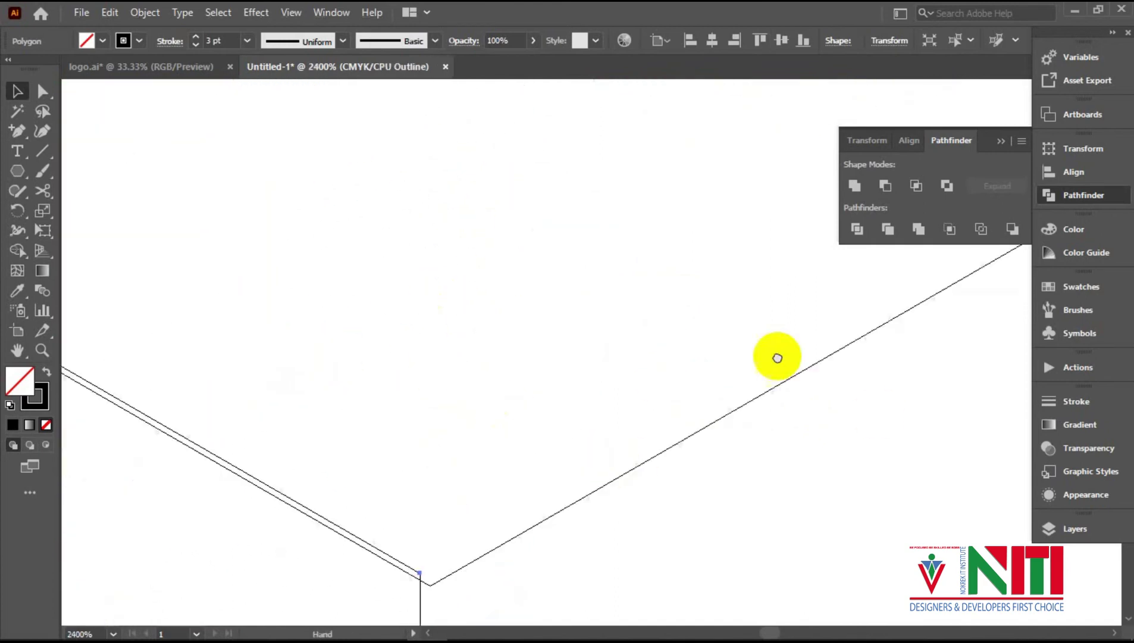
drag(178, 179, 515, 209)
drag(276, 207, 284, 218)
click(463, 198)
scroll(464, 198, down, 6)
key(ctrl+y)
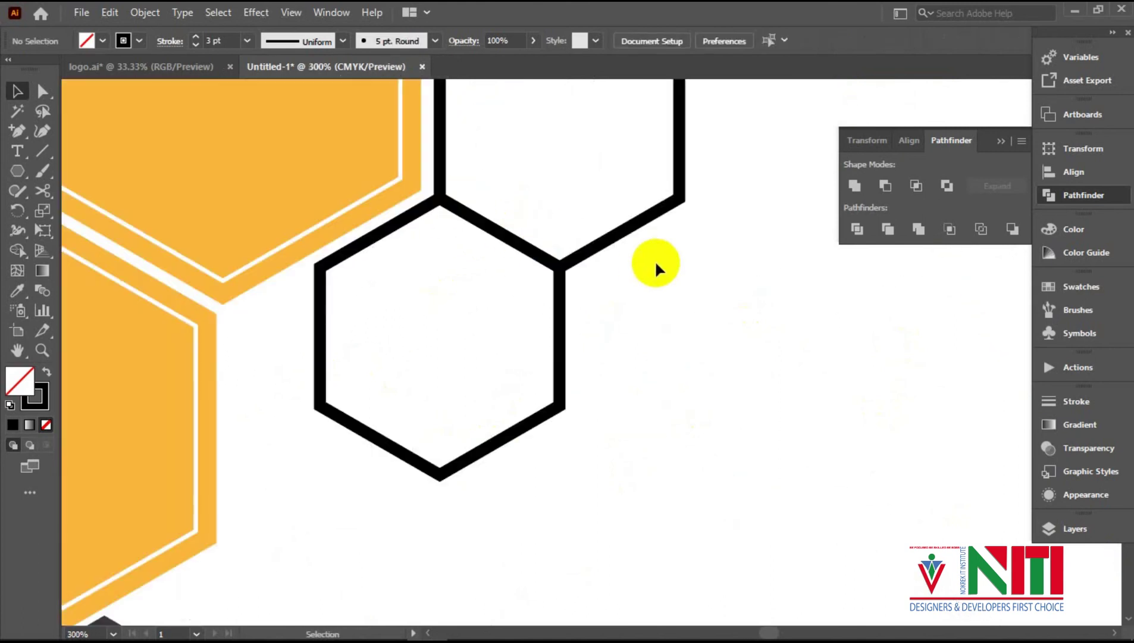
Cut the lower hexagon outline at its top and bottom corners and the upper one at its upper-right and lower-left corners.
scroll(658, 263, down, 1)
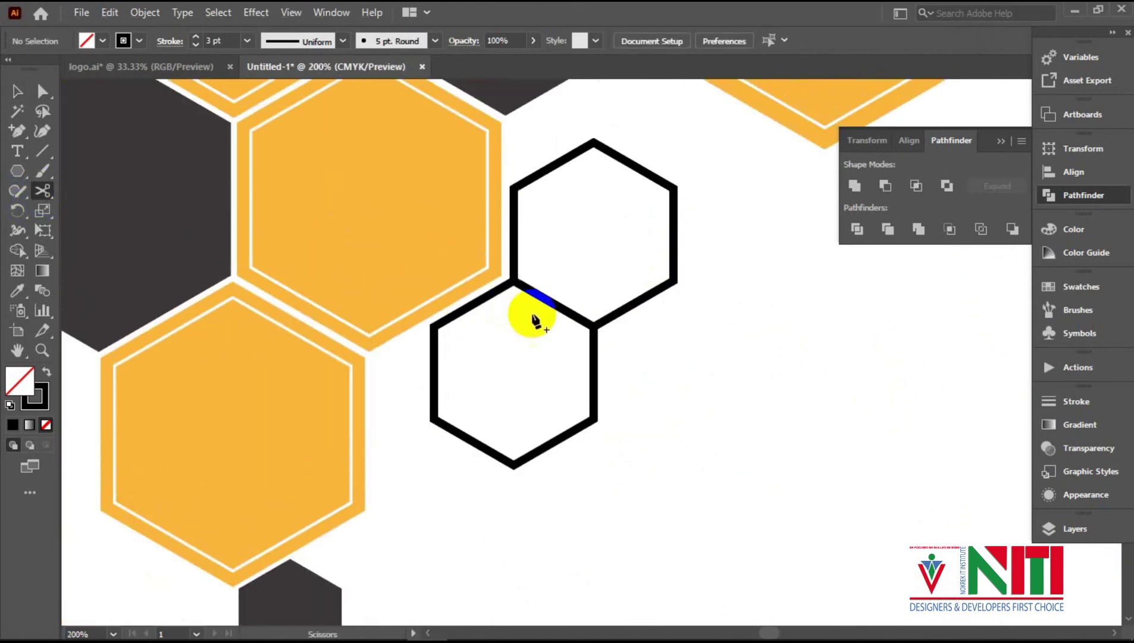
scroll(532, 316, up, 2)
click(497, 238)
scroll(539, 306, down, 1)
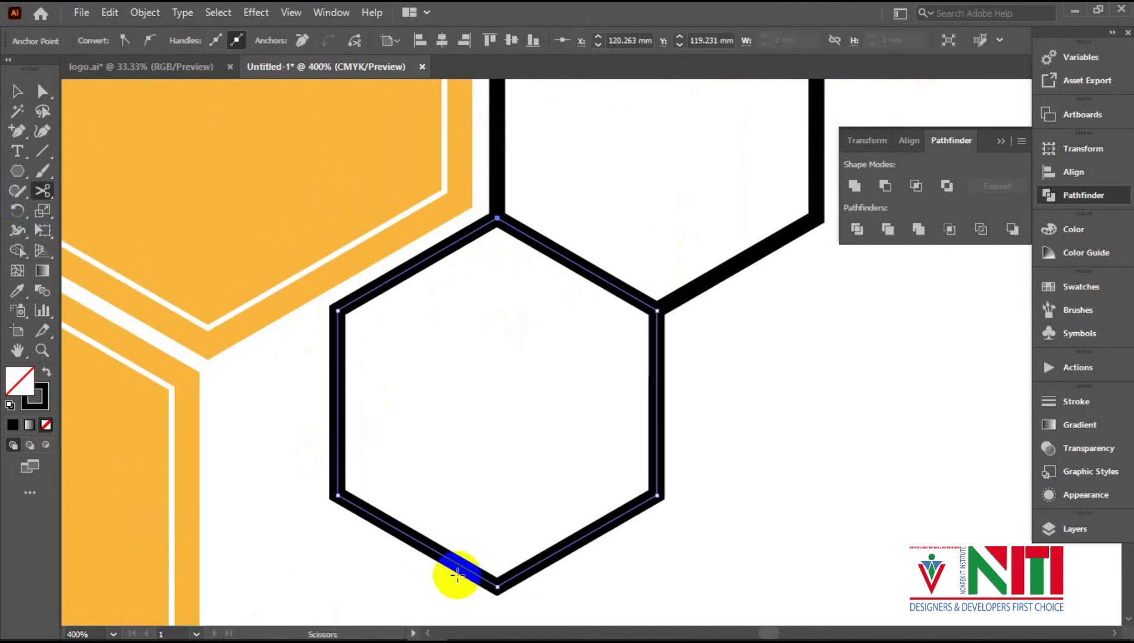
click(497, 586)
scroll(536, 535, up, 3)
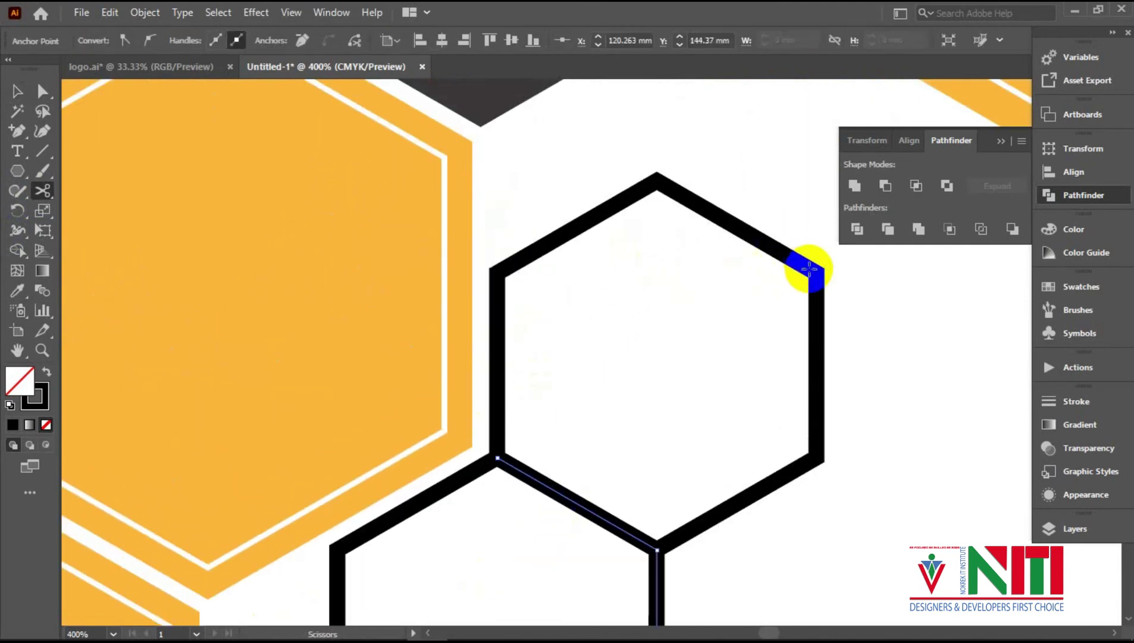
click(808, 269)
click(497, 457)
Delete the cut-off right-hand pieces of both hexagon outlines.
click(18, 91)
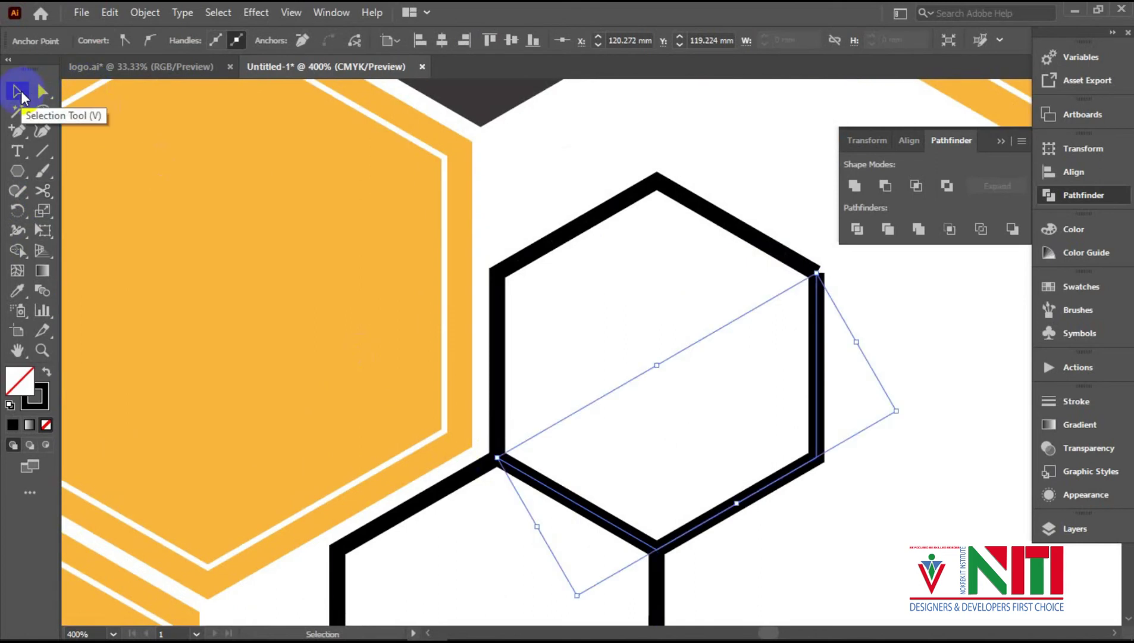
scroll(662, 380, down, 4)
click(662, 380)
key(Delete)
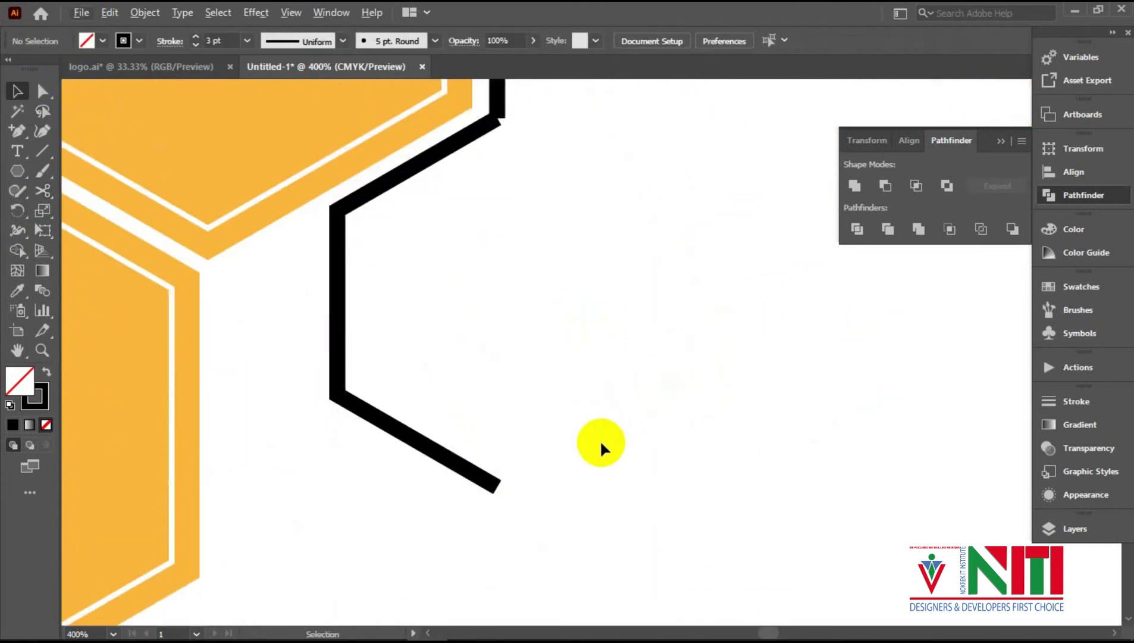
Examine the corner where the two open outlines meet, checking in Outline view how their endpoints line up.
scroll(525, 282, up, 2)
drag(525, 282, 528, 361)
scroll(529, 360, down, 4)
scroll(575, 307, up, 4)
drag(389, 241, 469, 337)
scroll(470, 337, up, 2)
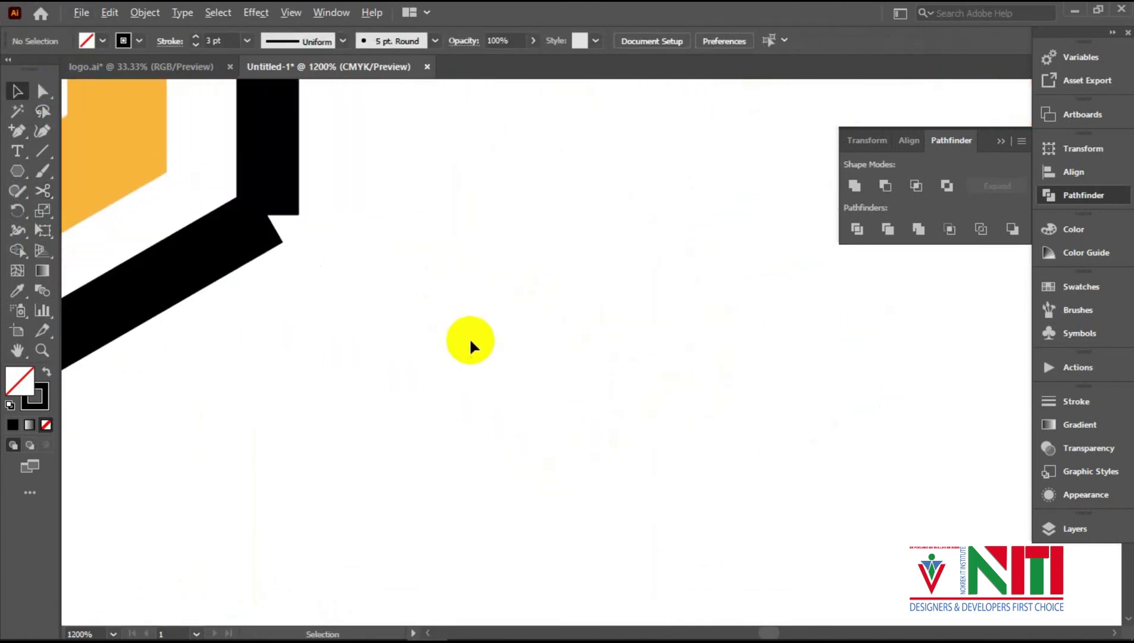
drag(309, 211, 423, 335)
click(344, 376)
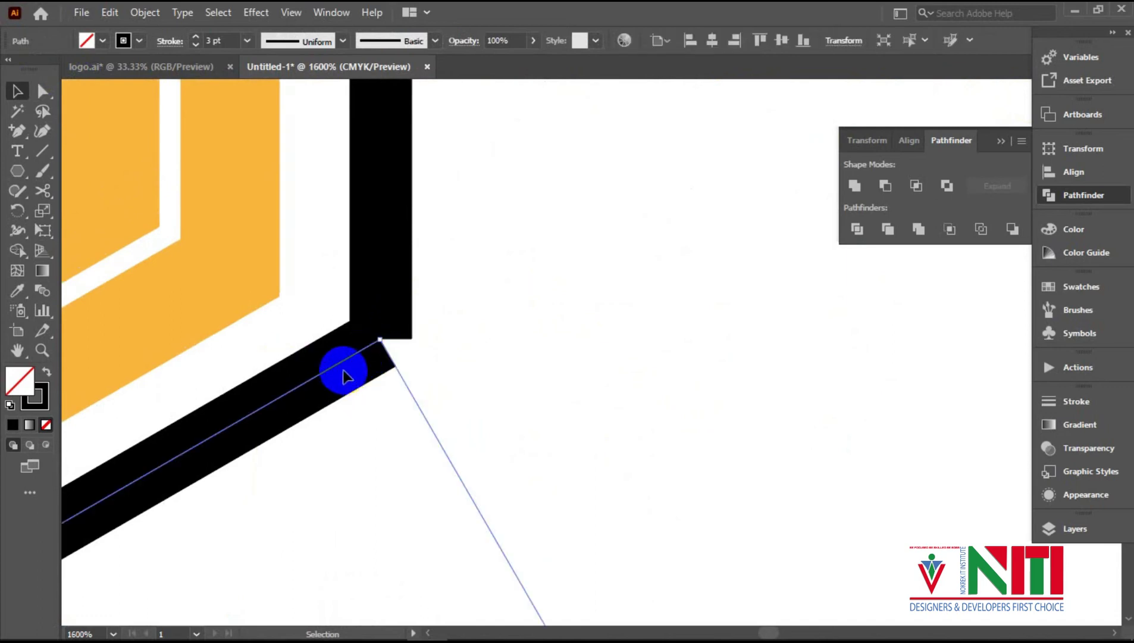
click(337, 421)
key(ctrl+y)
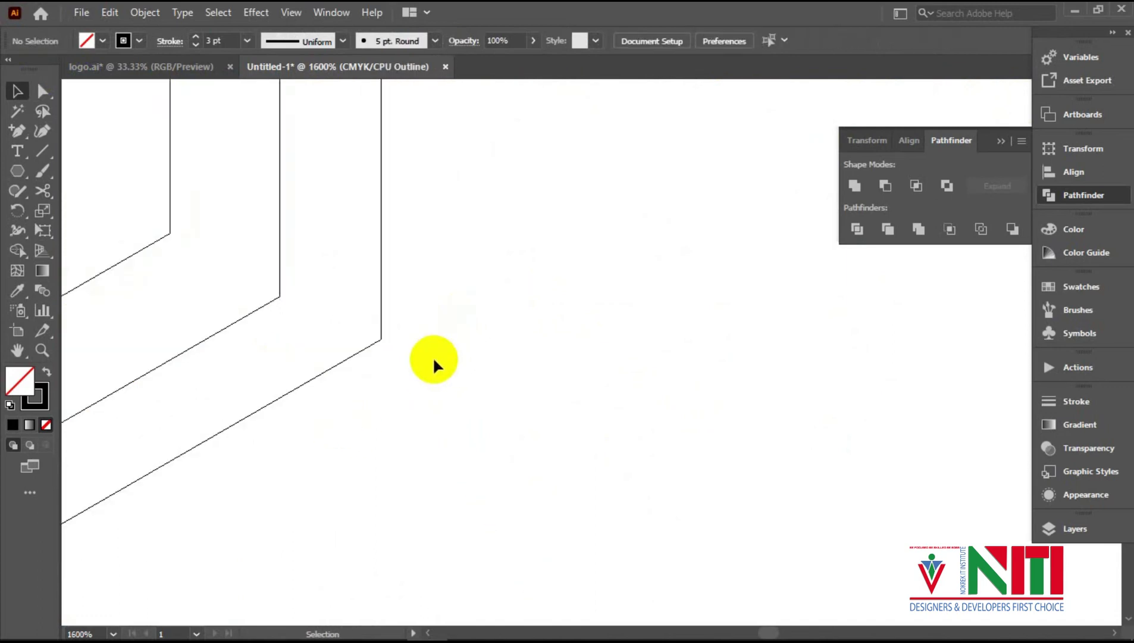
key(ctrl+y)
Nudge the upper and lower open outlines together to close the notch at their shared corner.
click(379, 294)
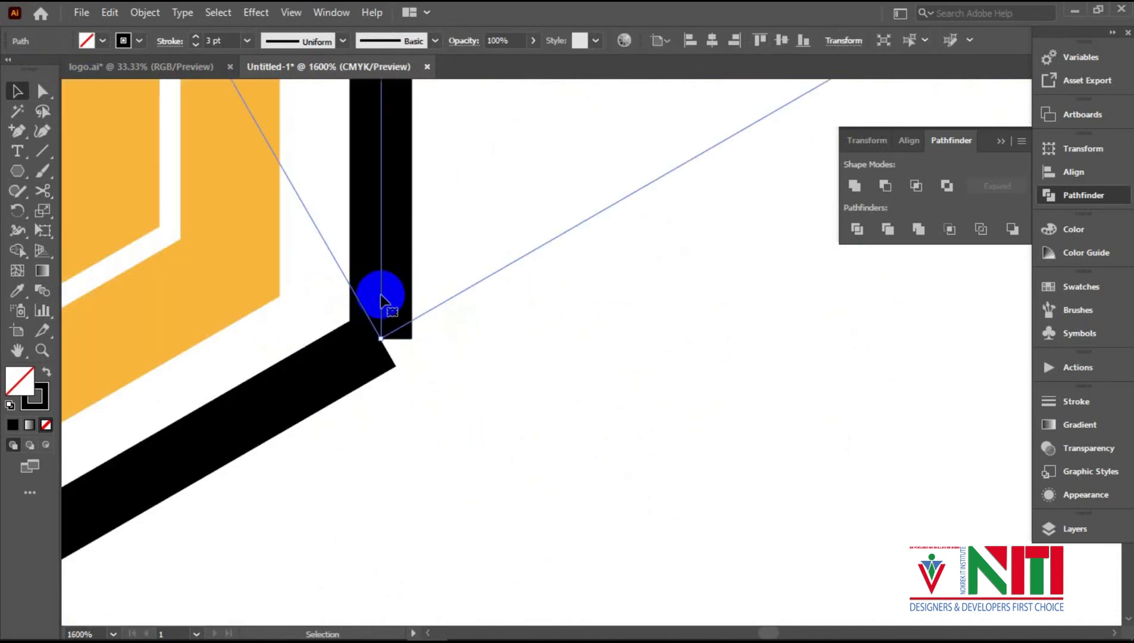
drag(378, 302, 377, 304)
click(314, 394)
drag(307, 383, 381, 282)
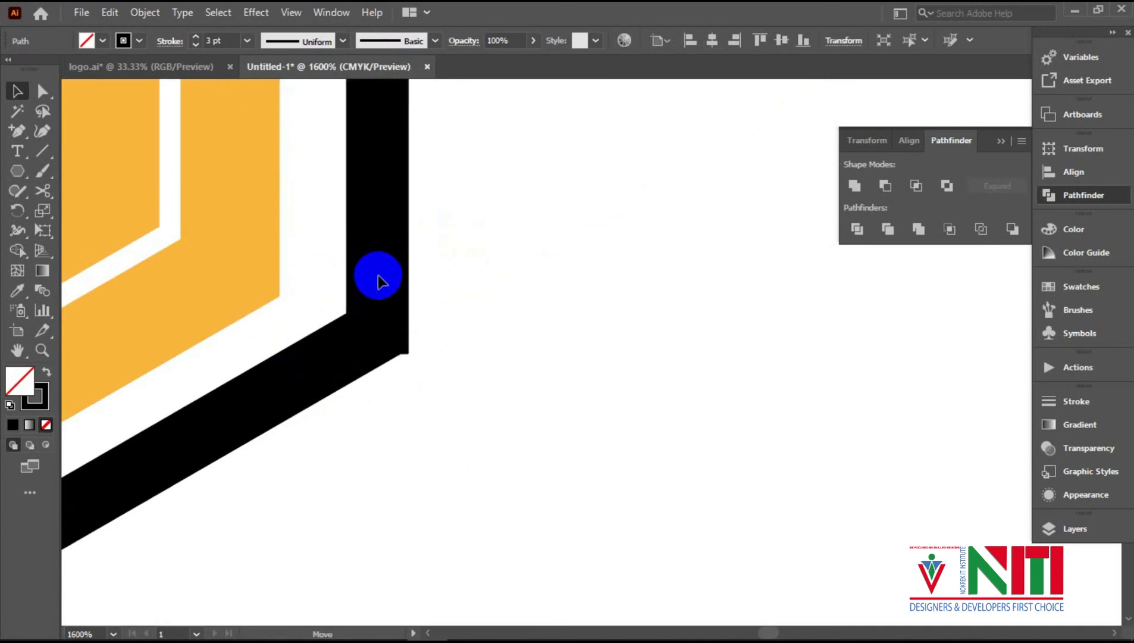
click(516, 328)
scroll(516, 328, down, 7)
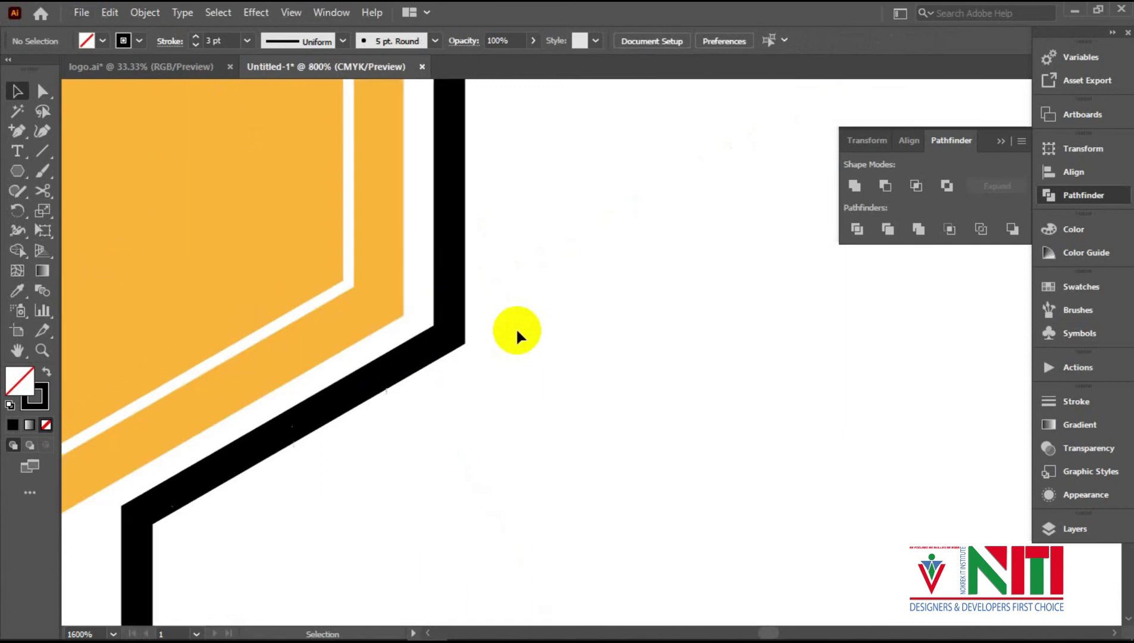
Expand the two open 3 pt outlines into black filled shapes.
scroll(675, 387, down, 1)
drag(653, 222, 519, 470)
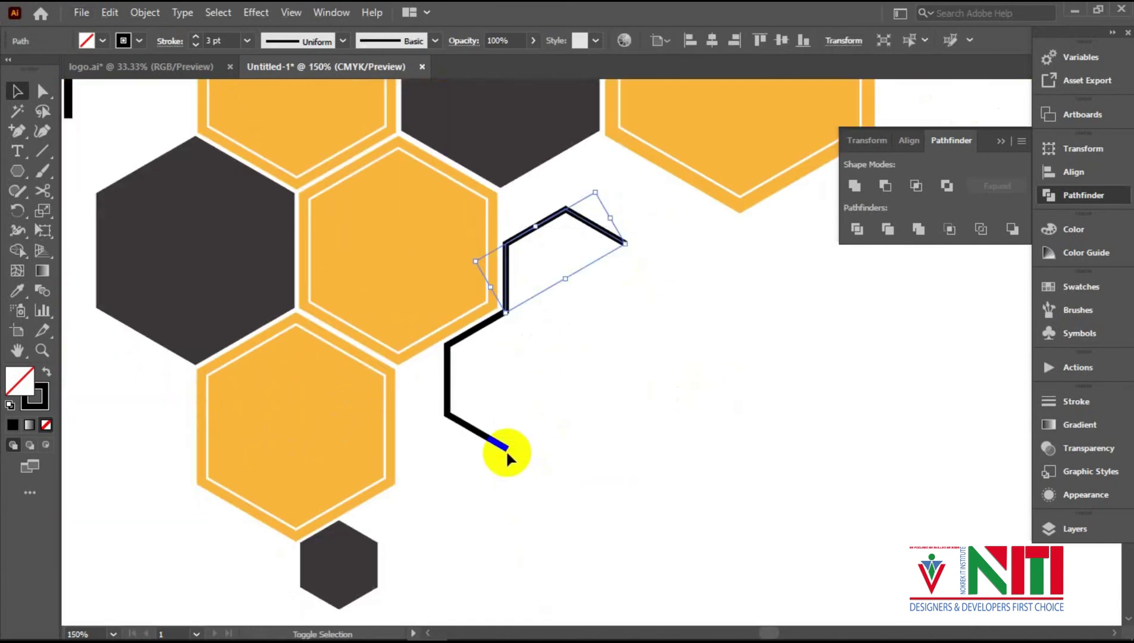
click(145, 12)
click(216, 207)
key(Return)
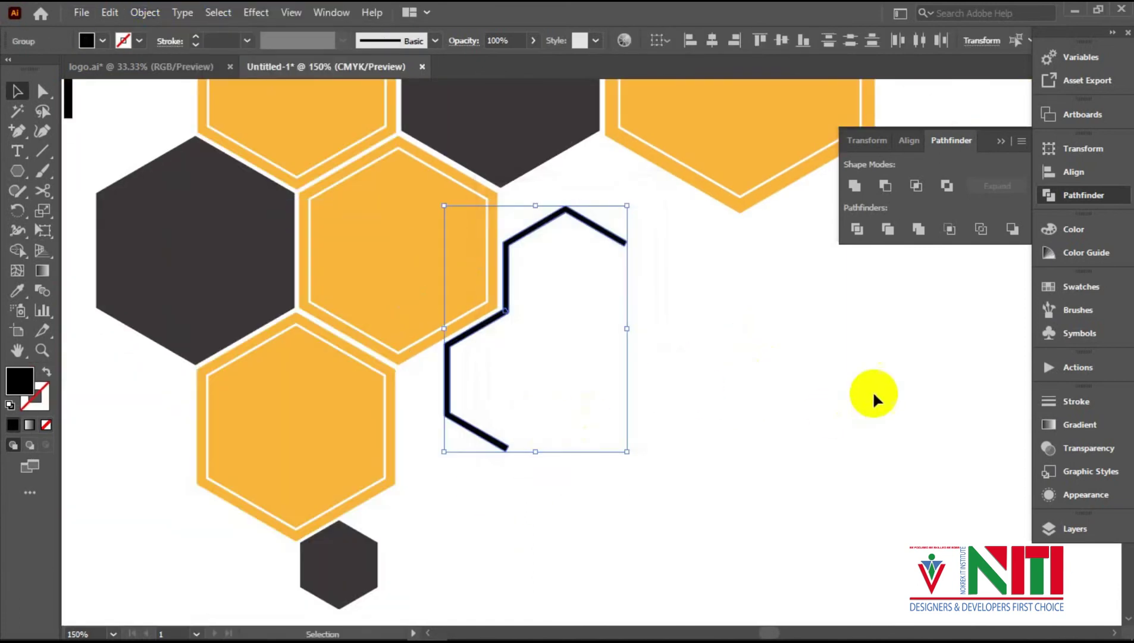
click(874, 395)
click(507, 310)
click(795, 310)
Review the whole honeycomb layout, including the outlines around the orange and dark hexagons.
scroll(795, 309, down, 2)
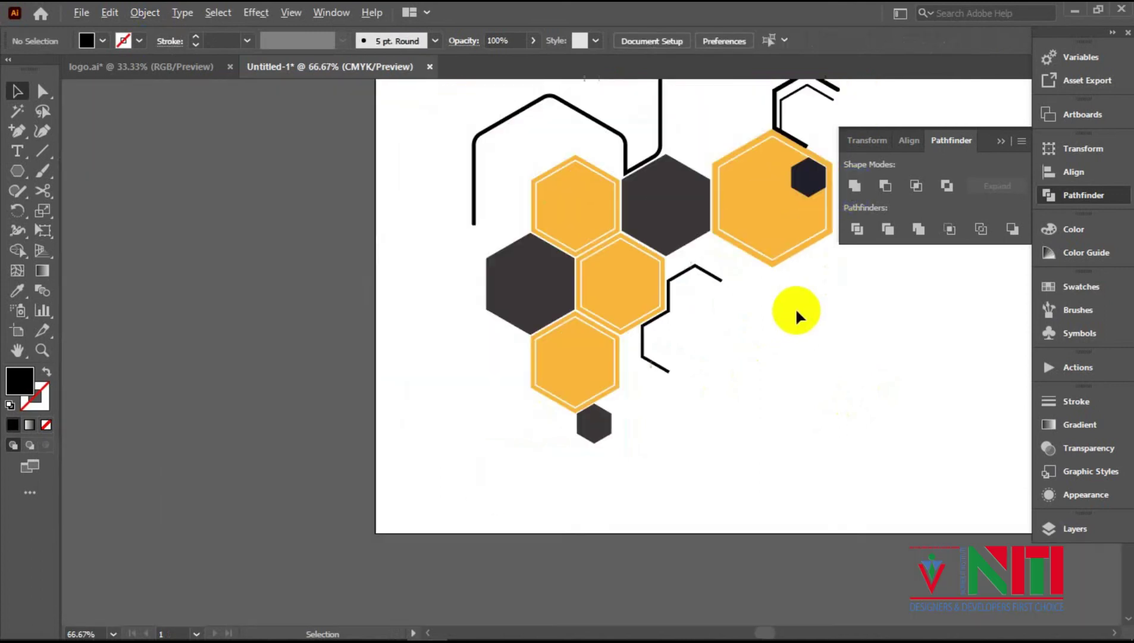
click(1001, 140)
scroll(891, 253, up, 1)
scroll(891, 254, up, 2)
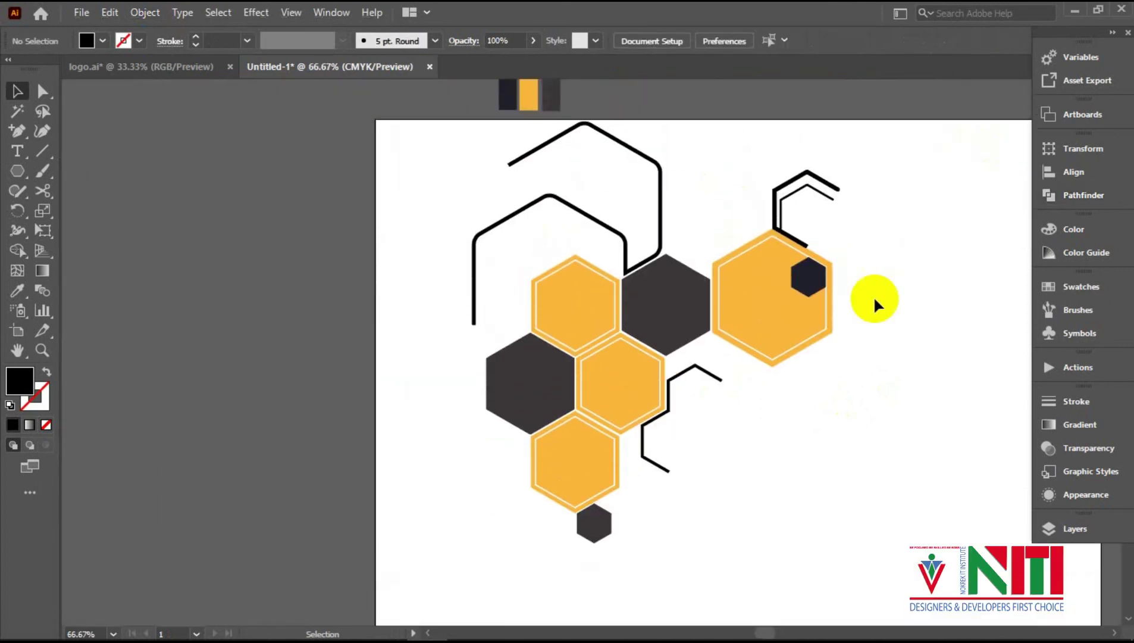
key(space)
drag(837, 340, 637, 281)
drag(714, 118, 515, 358)
click(769, 309)
Unite the nested black outlines above the large orange hexagon with Pathfinder.
scroll(769, 309, up, 4)
key(space)
drag(241, 94, 765, 324)
click(410, 170)
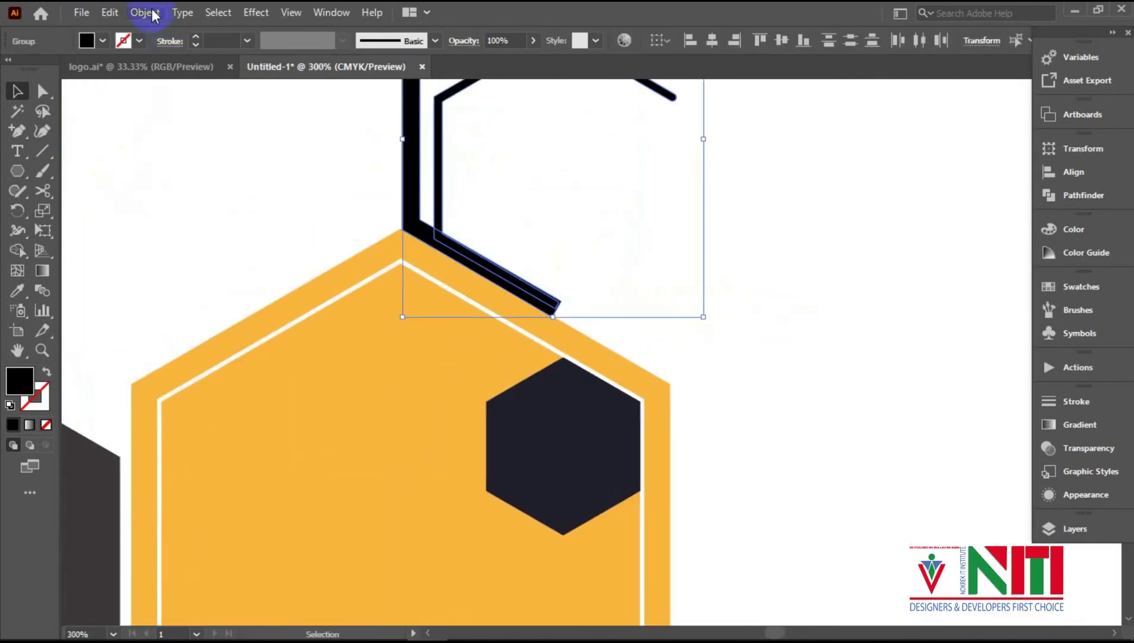
click(152, 15)
click(620, 330)
click(1055, 199)
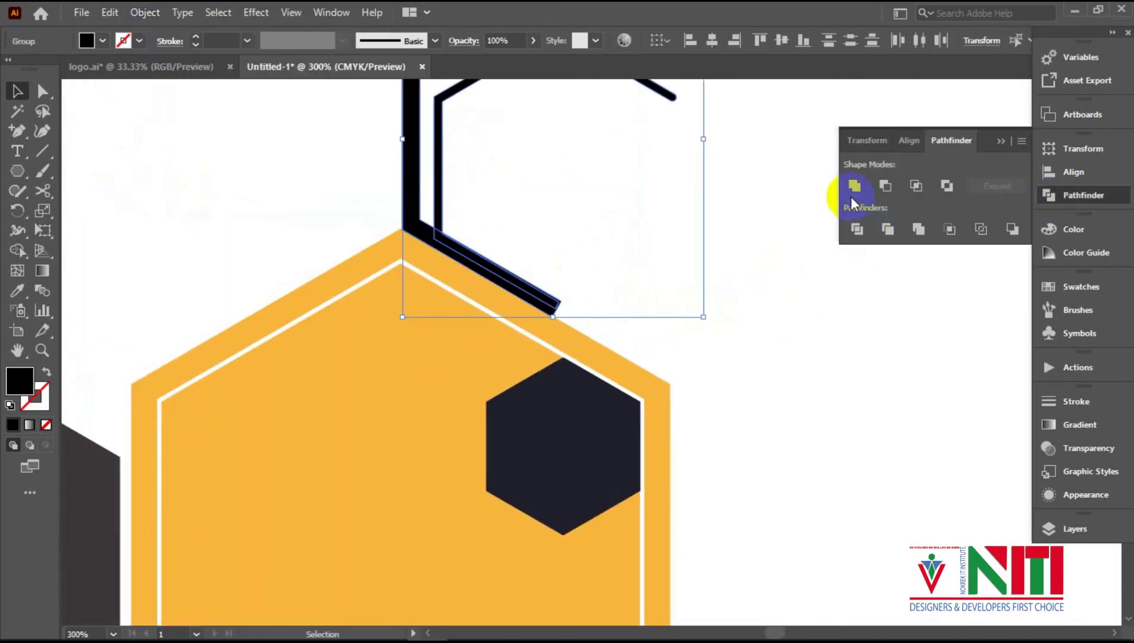
click(745, 298)
Unite the large interlocking rounded outlines above the dark hexagon into a single shape.
scroll(745, 299, down, 2)
click(341, 266)
click(856, 187)
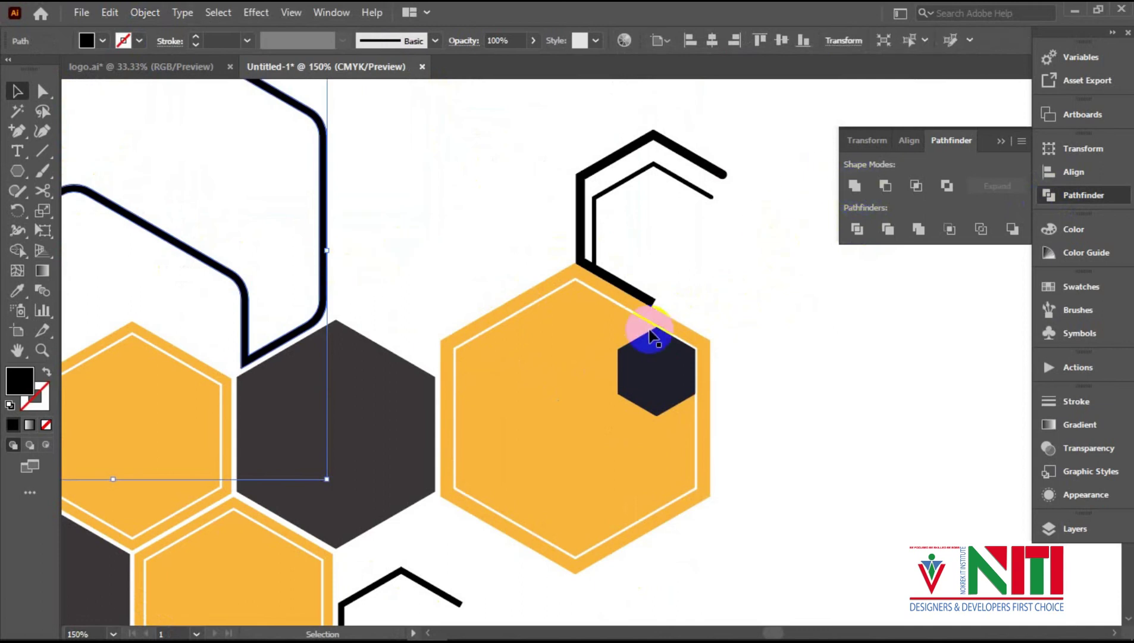
Unite the thin black outline segments beside the lower orange hexagons into a single shape with Pathfinder.
scroll(650, 331, down, 3)
click(334, 459)
click(857, 187)
click(733, 386)
scroll(734, 386, down, 2)
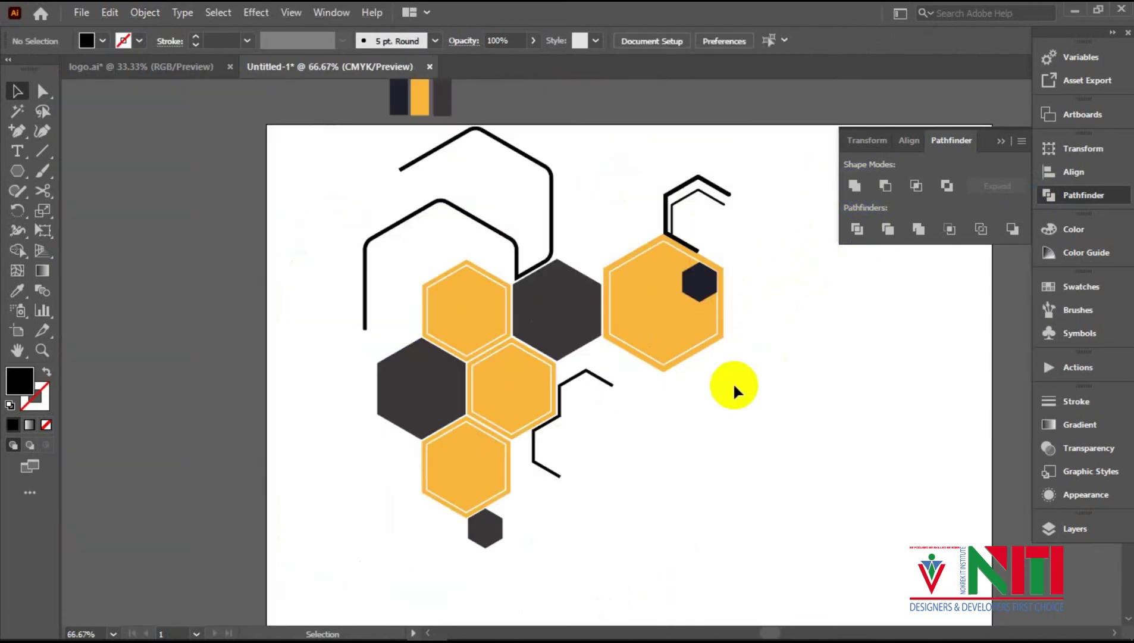
Expand the fill and stroke of the large orange hexagon with its white inner outline.
scroll(734, 385, up, 3)
key(space)
drag(473, 321, 485, 390)
click(485, 394)
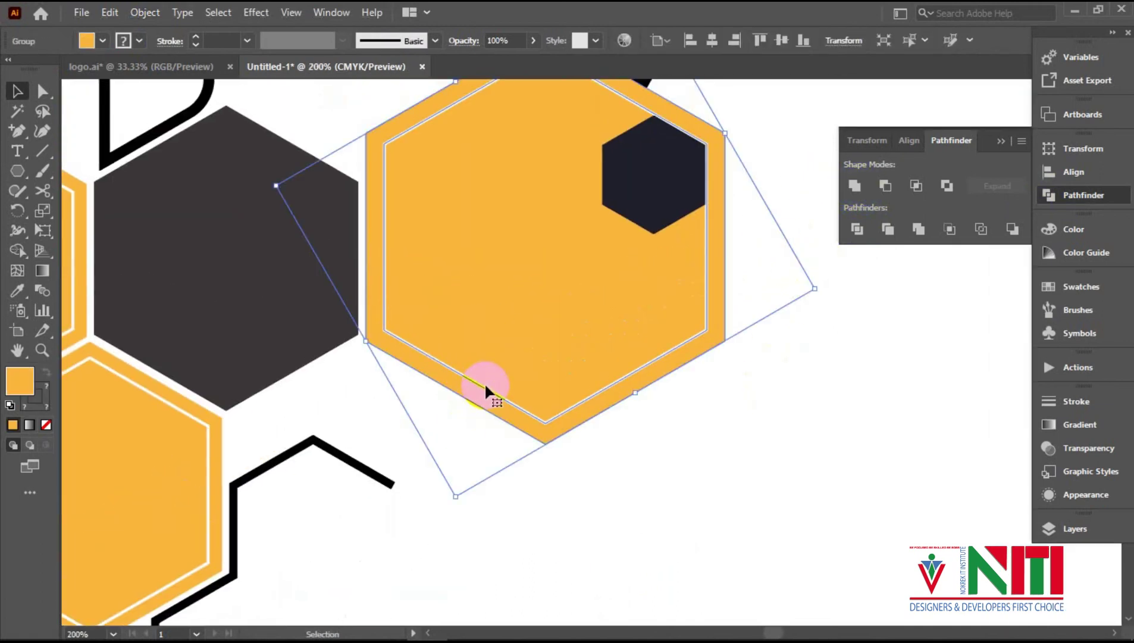
right_click(485, 394)
click(145, 12)
click(214, 206)
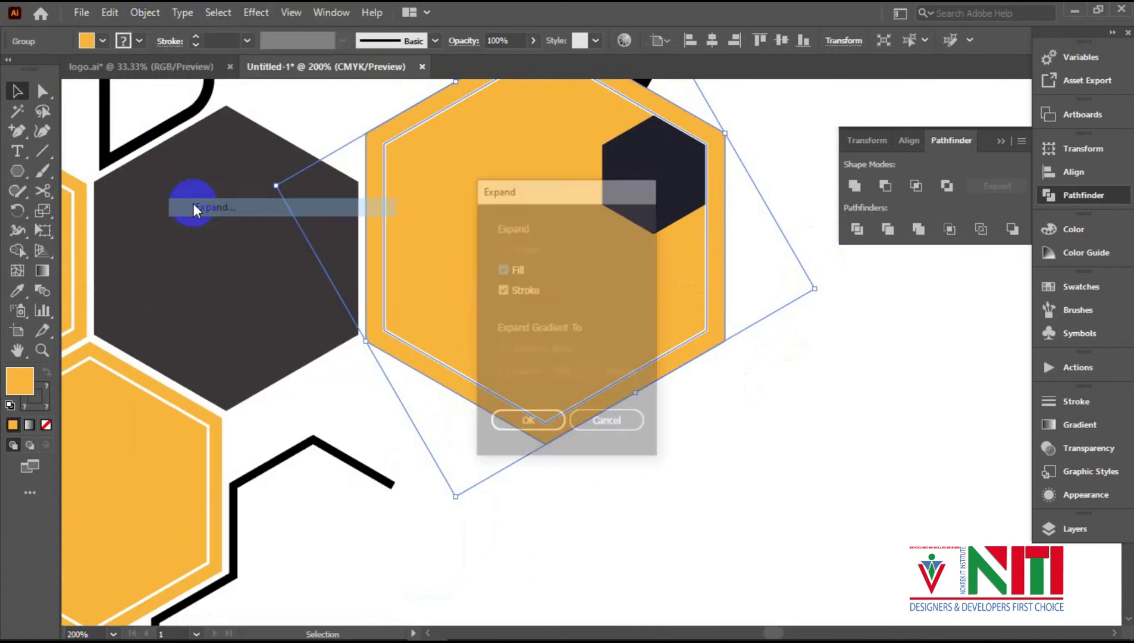
click(526, 419)
click(589, 471)
scroll(486, 455, down, 1)
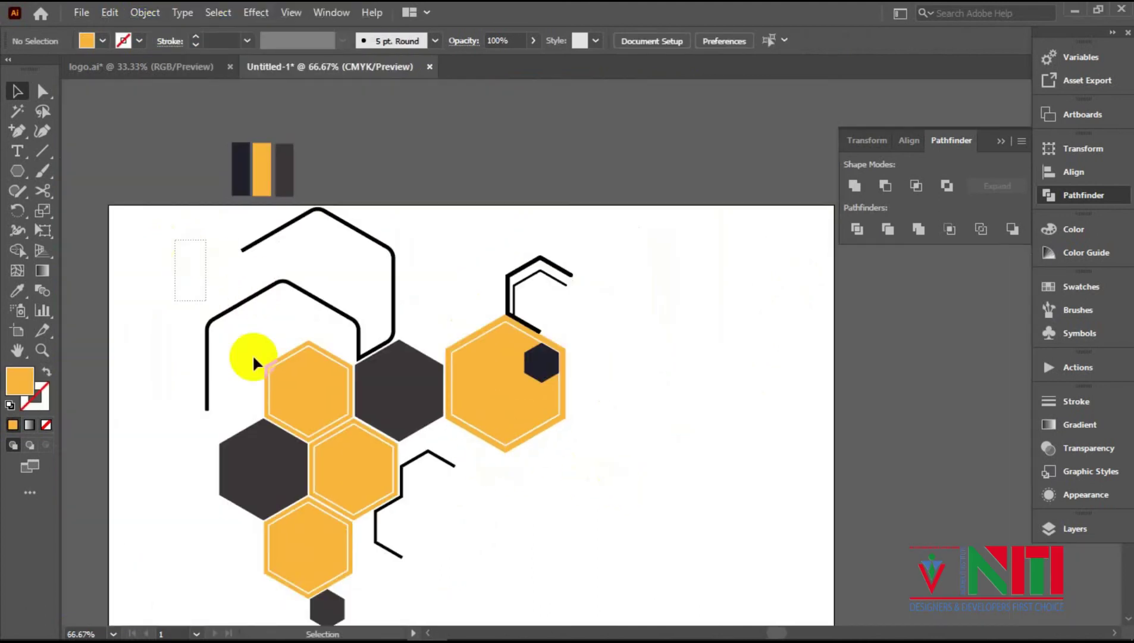
Expand the fills and strokes of the whole honeycomb artwork.
click(506, 379)
click(144, 13)
click(214, 207)
click(553, 424)
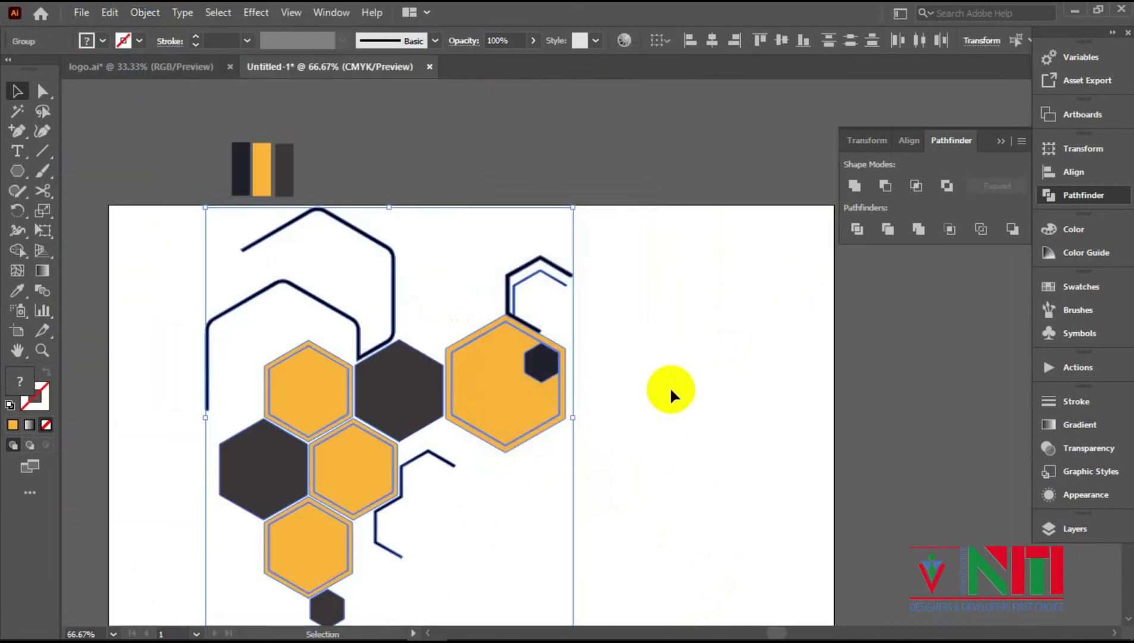
Group the honeycomb artwork and scale it down to about half its size on the artboard.
scroll(670, 386, down, 1)
drag(573, 148, 482, 243)
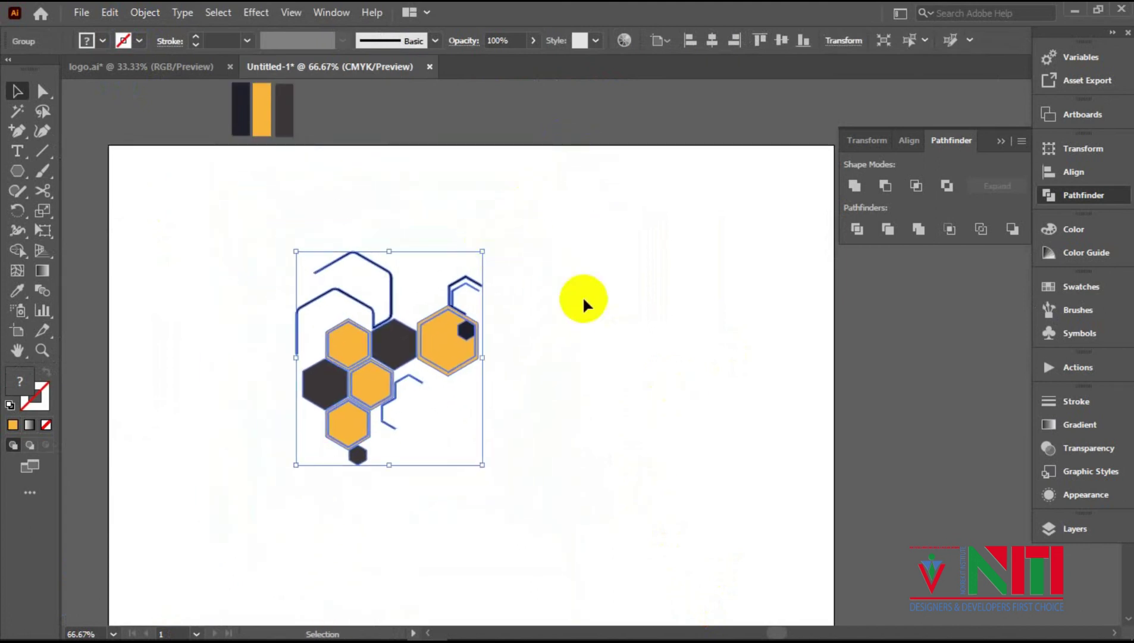
scroll(583, 297, up, 5)
drag(149, 483, 580, 238)
click(579, 239)
scroll(579, 239, down, 5)
Add the text "bee" at 72 pt just below and to the right of the honeycomb.
key(t)
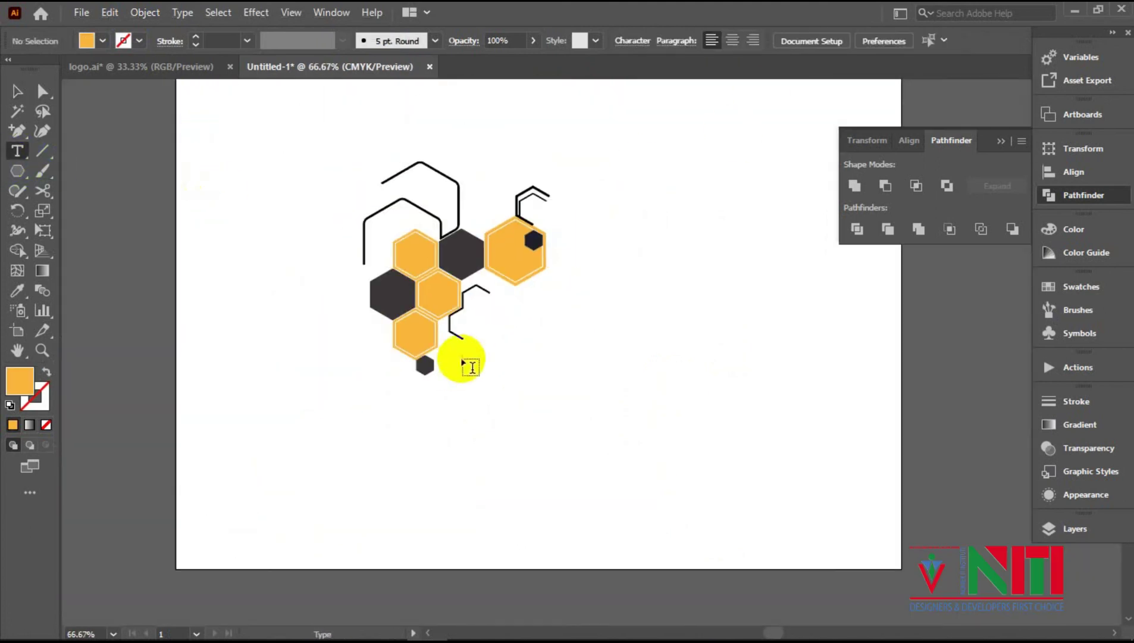
click(494, 336)
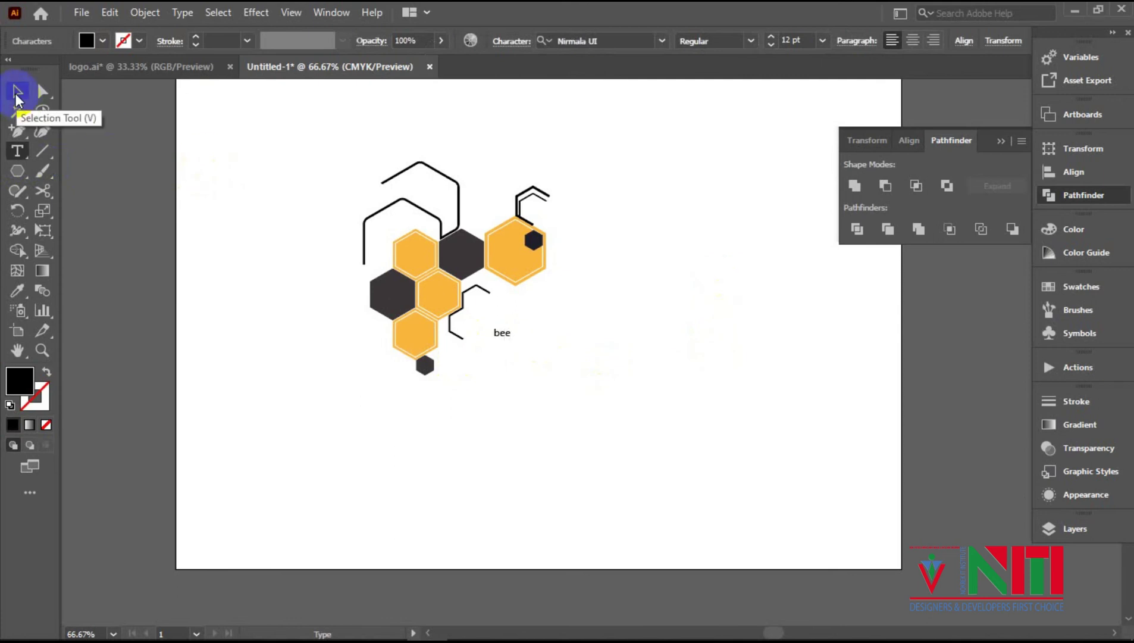
click(822, 40)
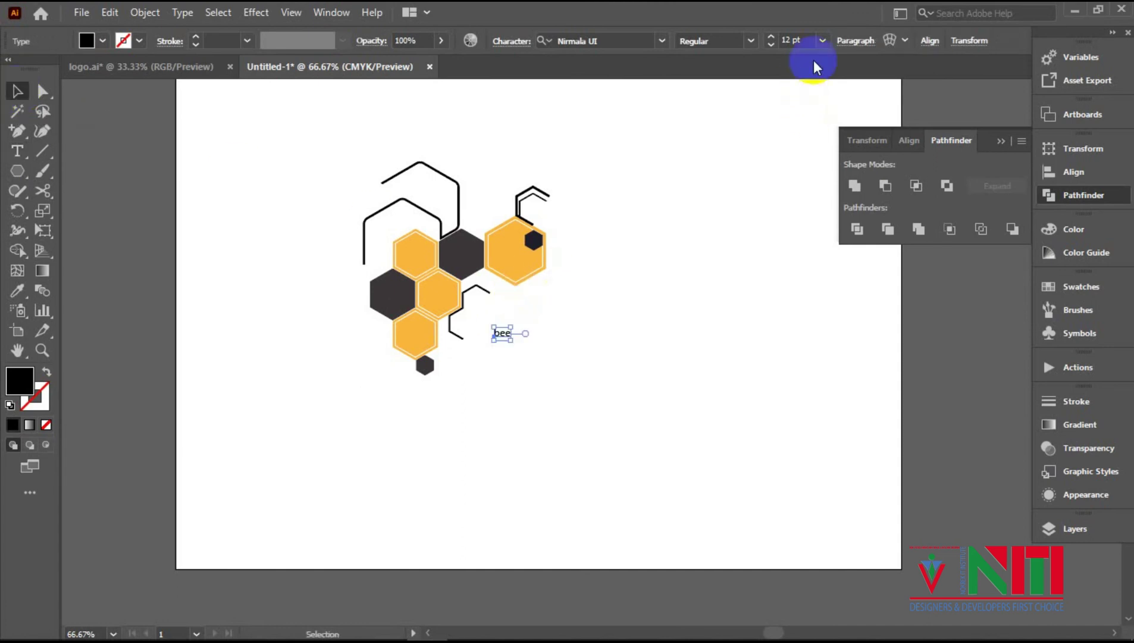
click(833, 333)
drag(533, 347, 523, 358)
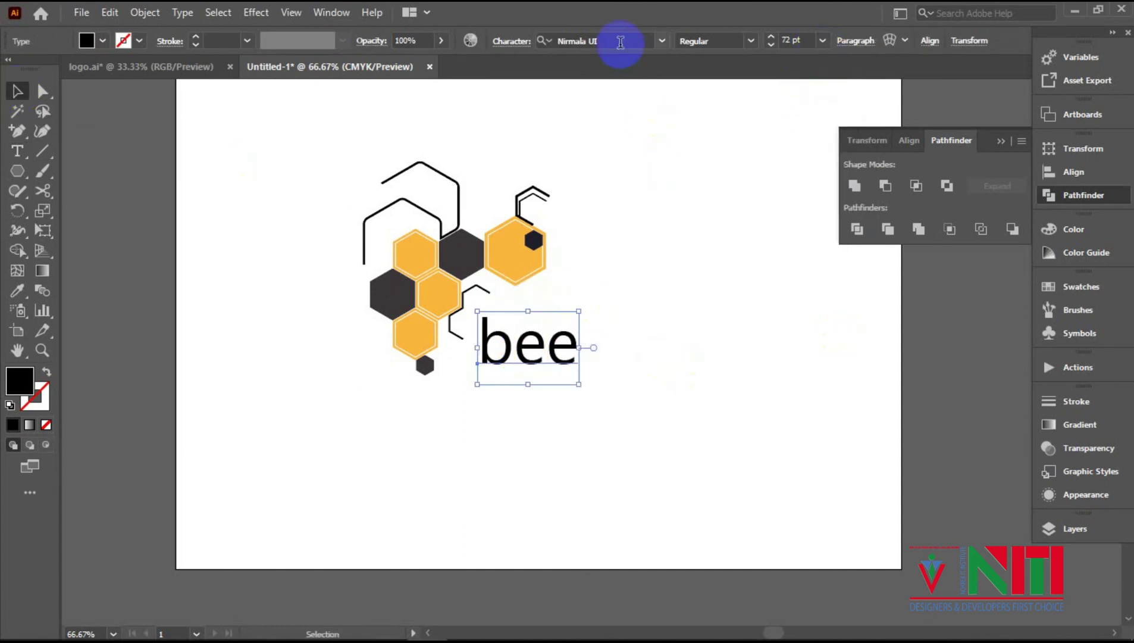
Set the "bee" text in Century Gothic Bold and enlarge it beside the lower honeycomb.
text(cen)
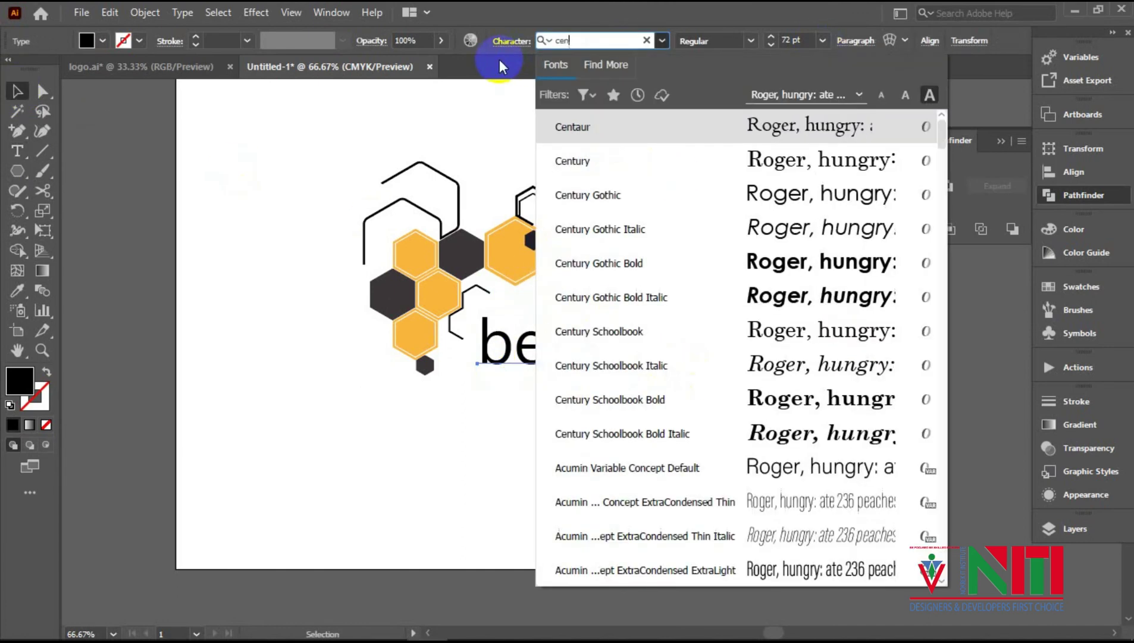
click(646, 277)
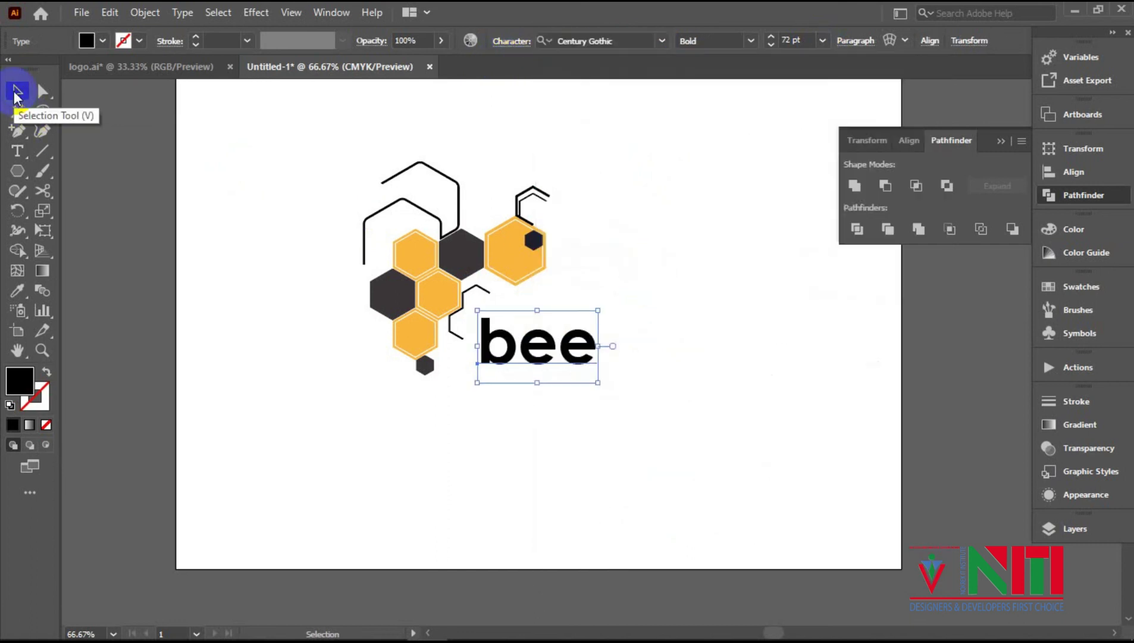
drag(592, 380, 615, 397)
drag(544, 362, 562, 364)
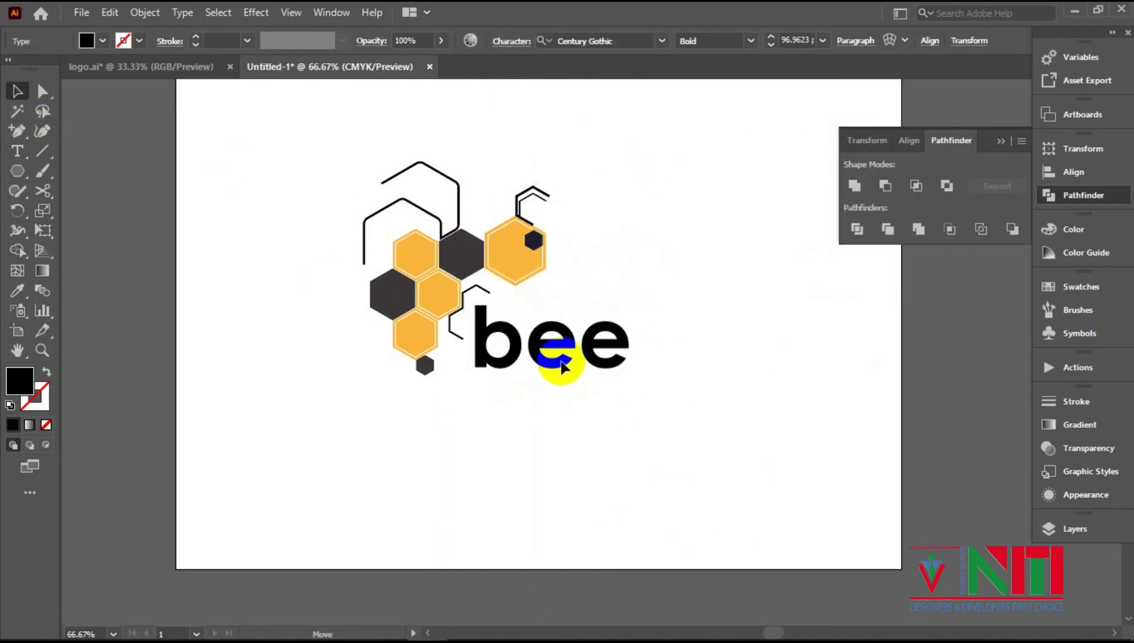
drag(613, 393, 640, 395)
drag(552, 369, 560, 367)
Convert the "bee" text to outlines and ungroup it into separate letters.
right_click(562, 368)
click(612, 411)
click(710, 333)
scroll(710, 332, up, 3)
right_click(426, 390)
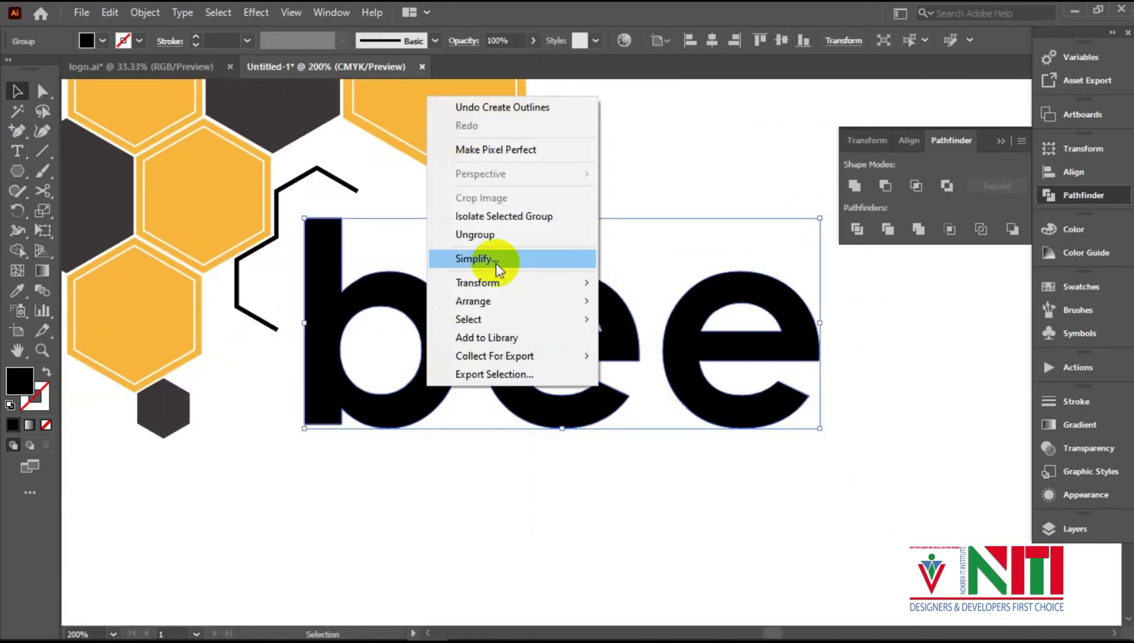
click(478, 235)
click(491, 491)
drag(323, 403, 429, 477)
key(ctrl+z)
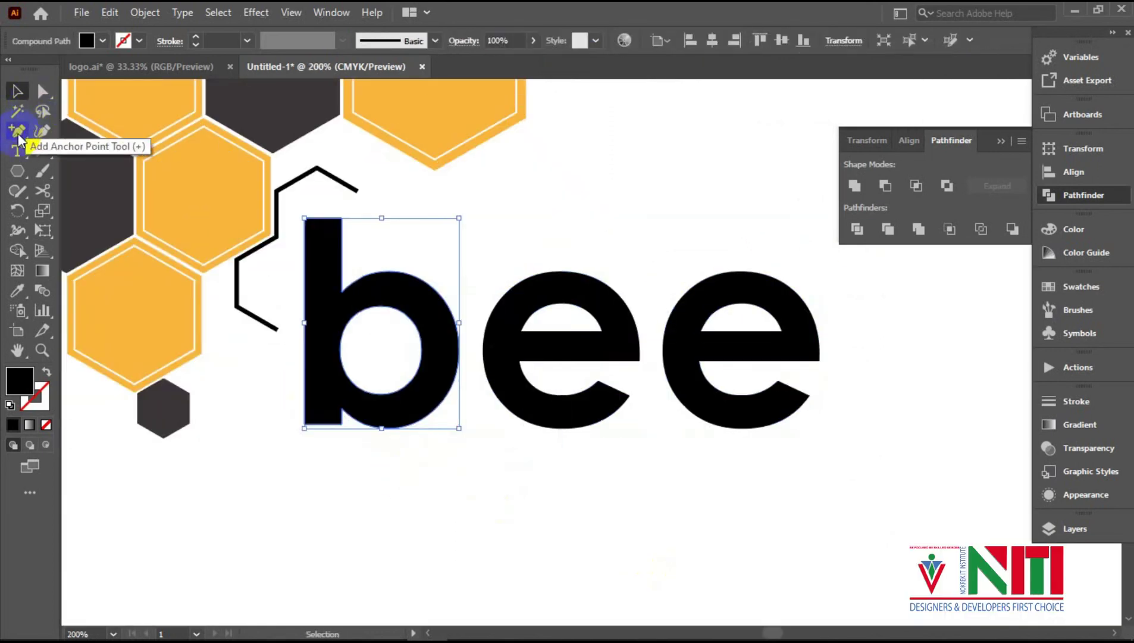
Delete the top and bottom corner anchor points on the inner side of the b's stem, making it pointed.
drag(17, 131, 66, 210)
click(342, 424)
click(342, 218)
click(17, 91)
Draw a circle covering the hole of the letter b and fill it with the orange sampled from a hexagon.
click(102, 446)
drag(381, 350, 434, 403)
click(17, 291)
click(199, 205)
click(17, 91)
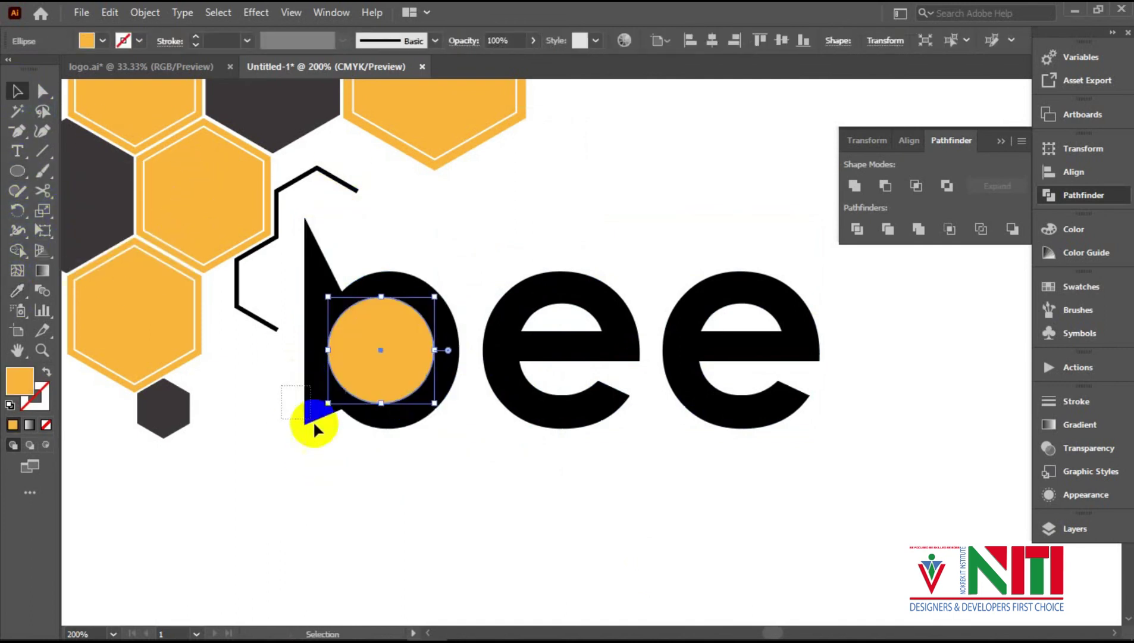
Bring the letter b in front of the orange circle so the circle fills only its hole.
click(325, 407)
right_click(325, 407)
mouse_move(366, 311)
click(598, 318)
click(525, 457)
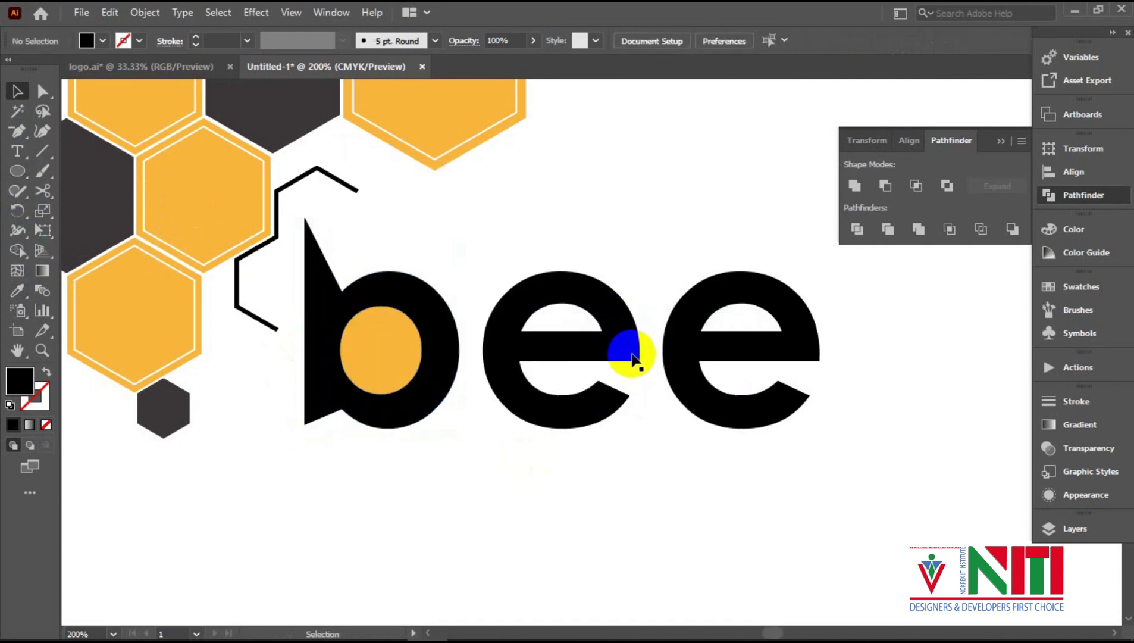
Rotate both e letters counterclockwise so their crossbars slope upward to the right.
click(632, 352)
double_click(18, 211)
click(1005, 427)
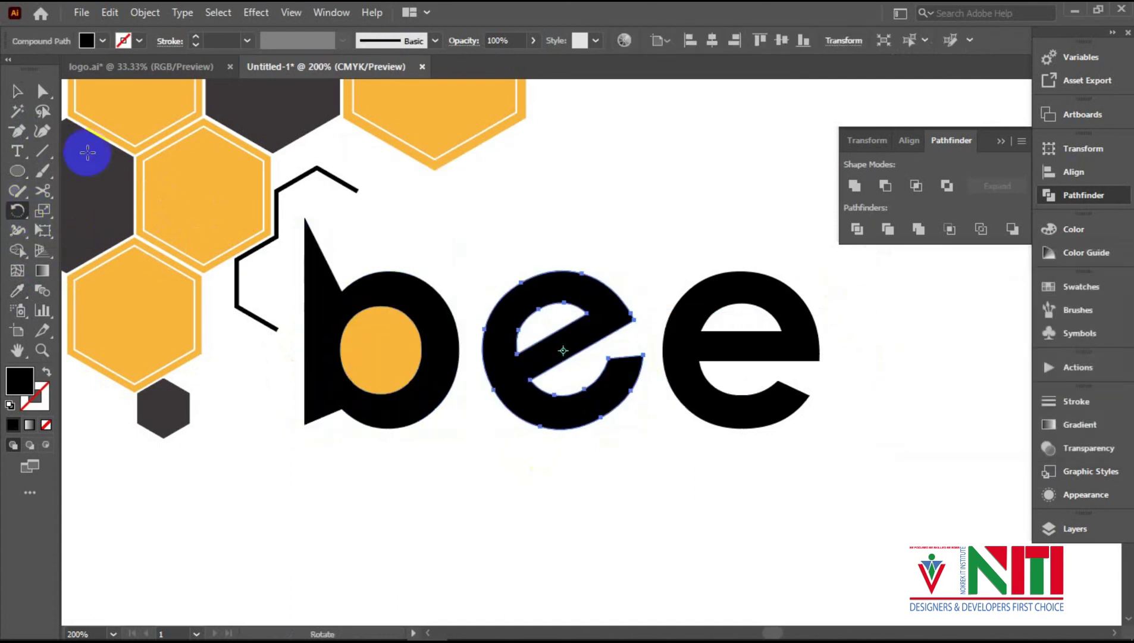
click(17, 91)
click(734, 421)
double_click(19, 211)
click(1012, 426)
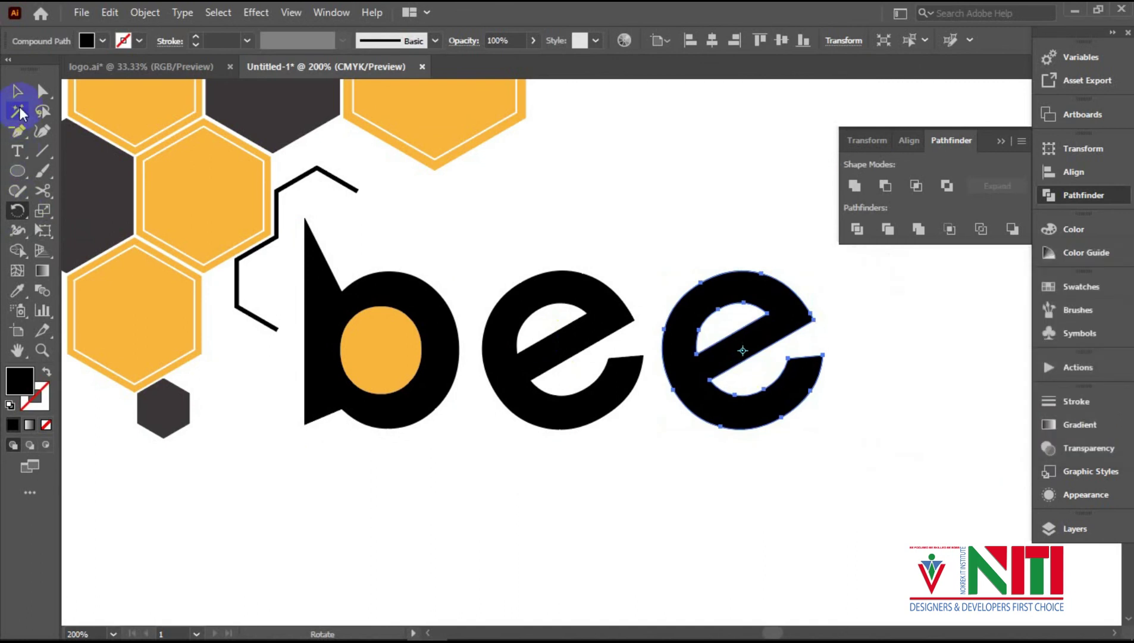
Recolour both e letters with the orange sampled from a honeycomb hexagon.
click(926, 298)
drag(926, 298, 514, 458)
click(17, 290)
click(139, 212)
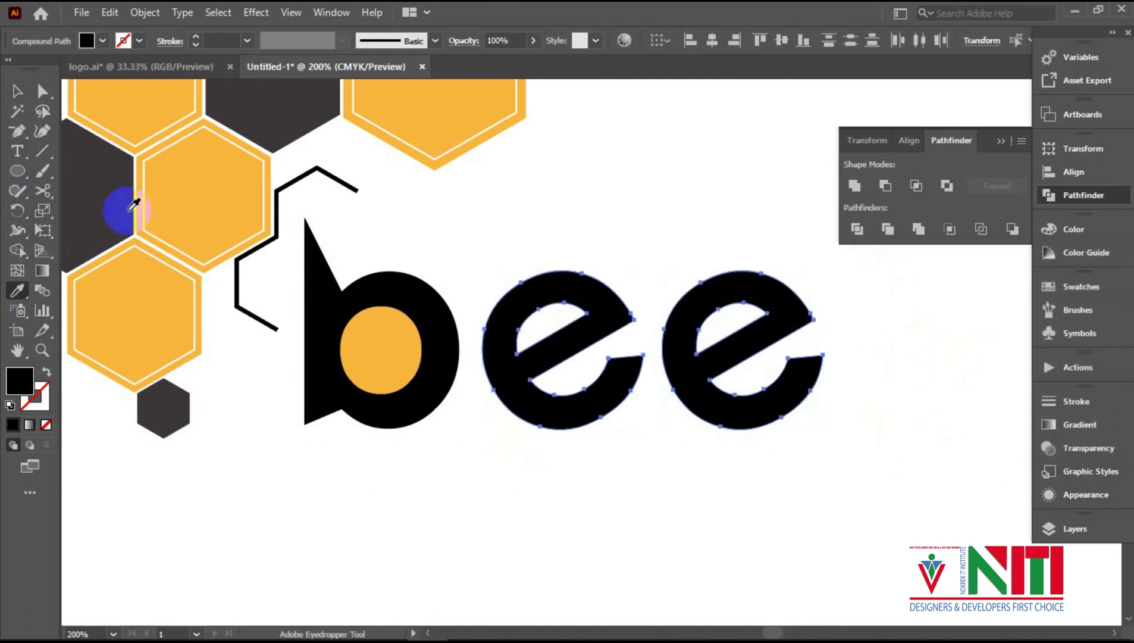
click(16, 96)
click(430, 468)
Recolour the letter b with the dark grey sampled from a honeycomb hexagon.
scroll(431, 468, up, 2)
click(316, 303)
click(17, 290)
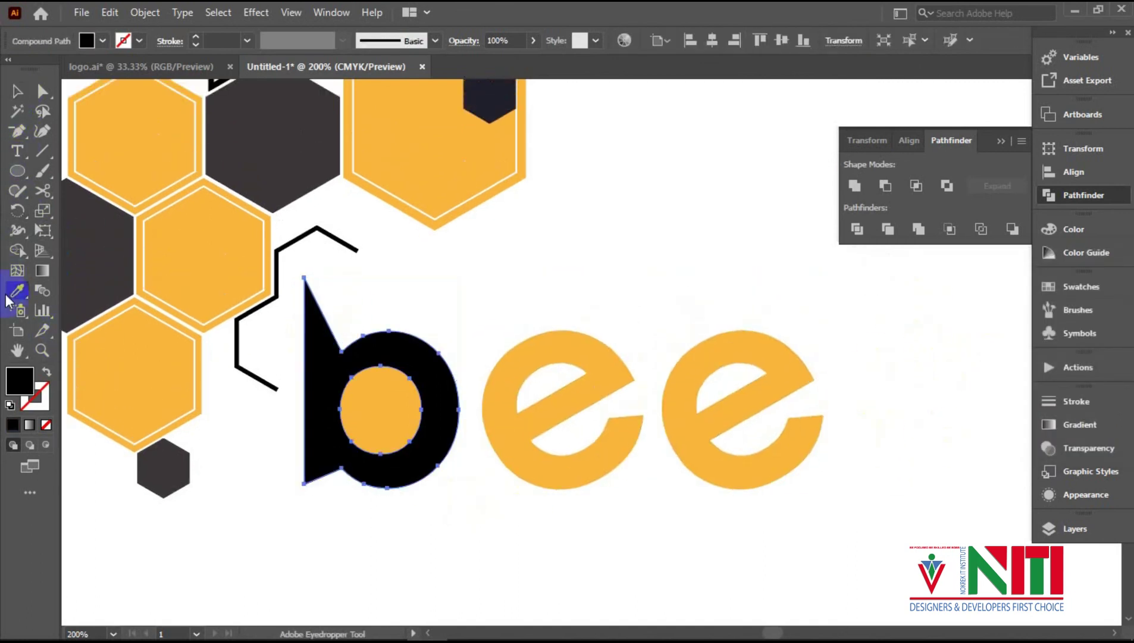
click(89, 256)
key(v)
click(329, 585)
Try to cut a white ring around the b's orange centre by dividing the shapes and deleting the overlap.
drag(915, 440, 919, 443)
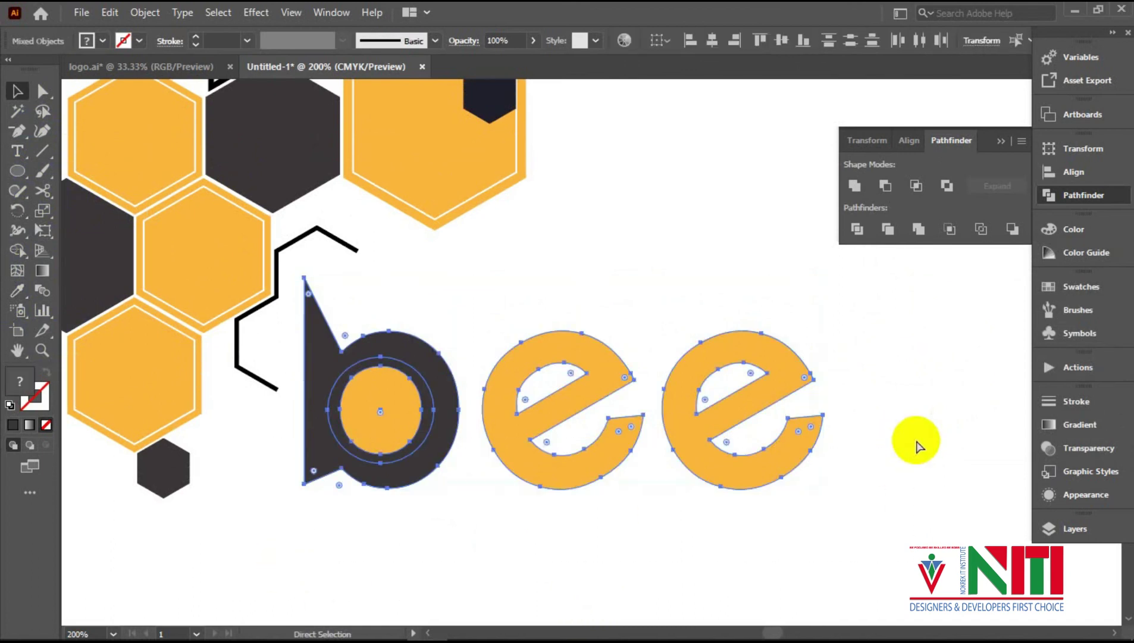
click(771, 366)
click(690, 246)
scroll(690, 245, up, 2)
drag(197, 404, 689, 246)
click(563, 389)
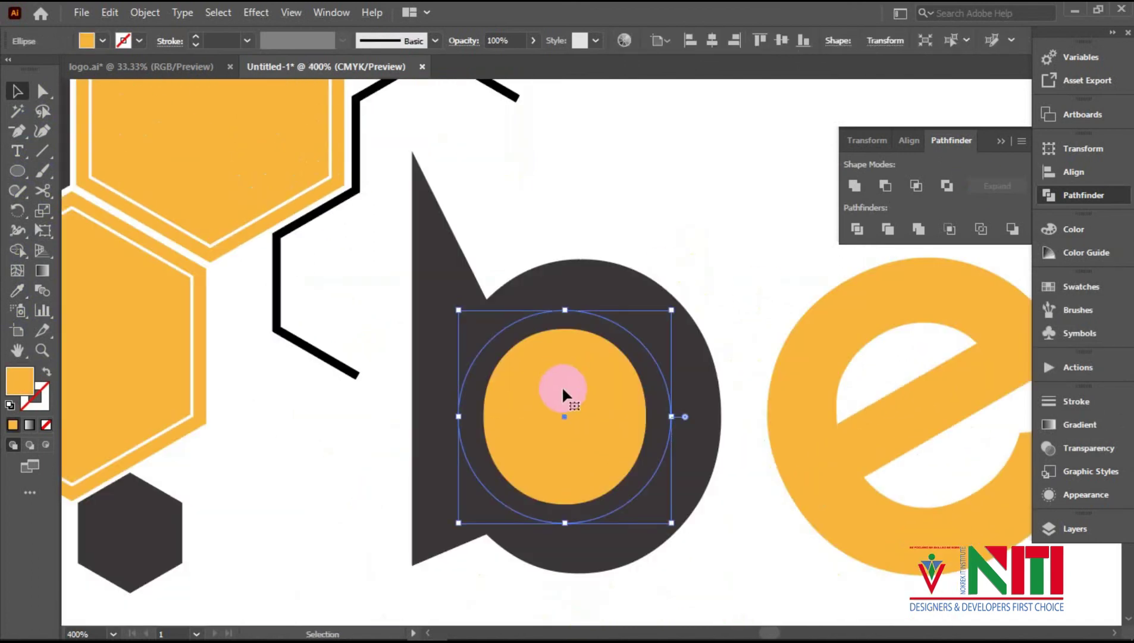
shift+click(633, 263)
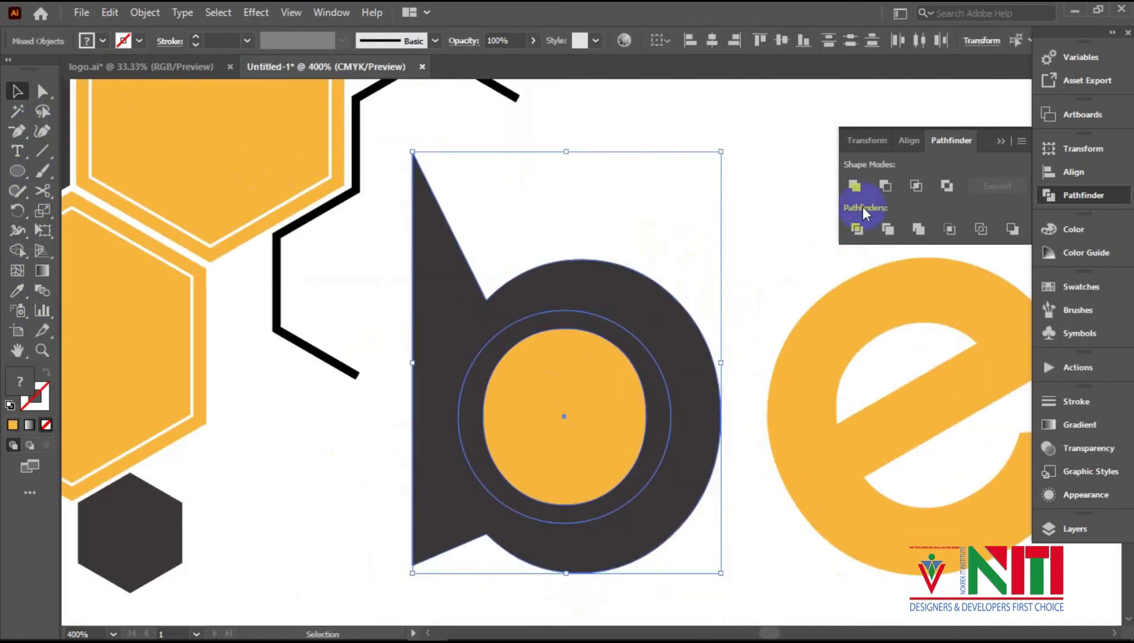
right_click(574, 408)
click(625, 256)
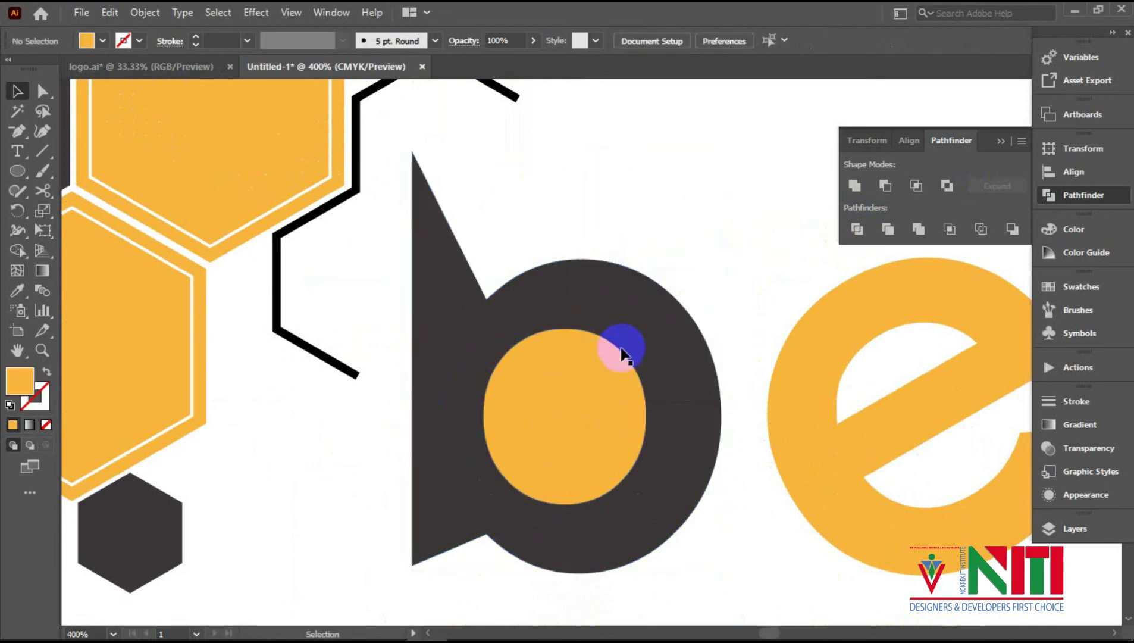
click(616, 336)
key(Delete)
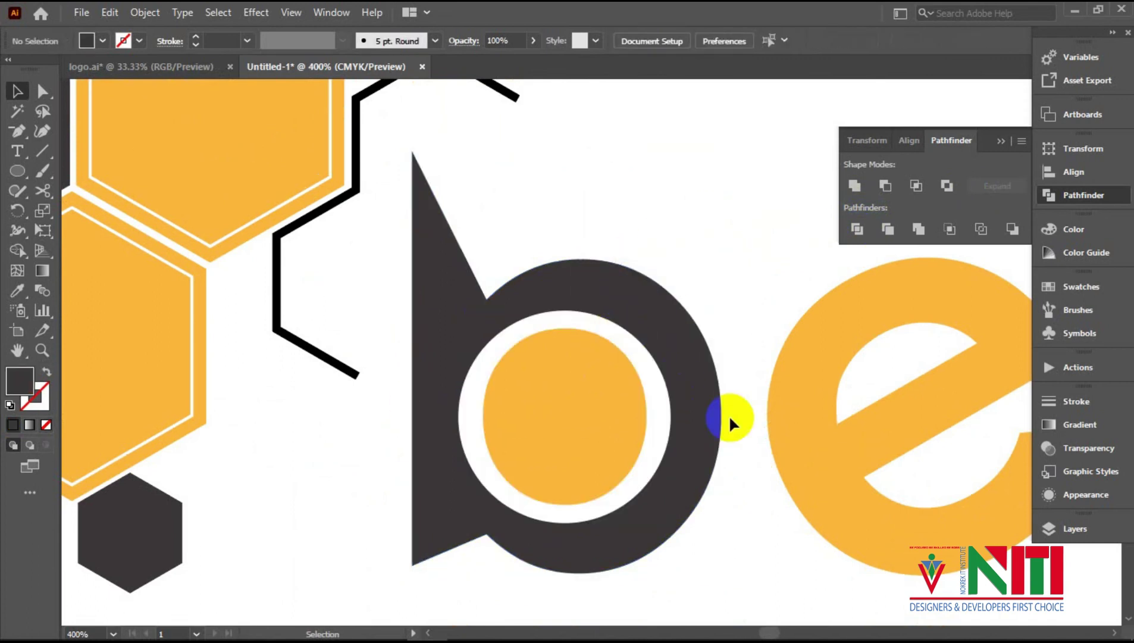
scroll(729, 414, down, 1)
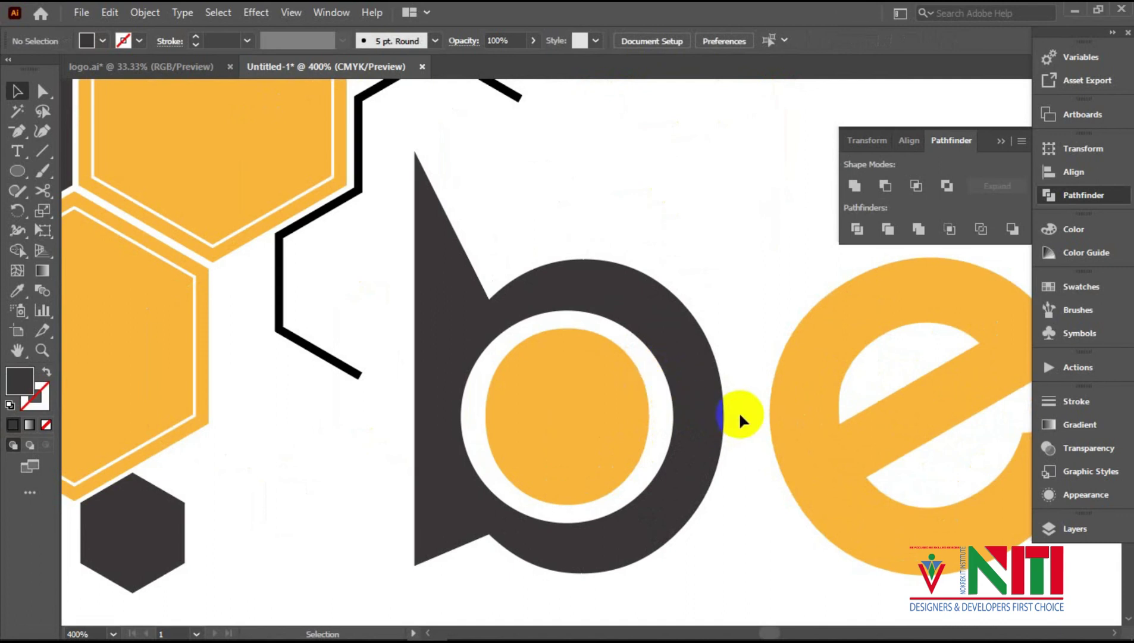
Undo the ring cut-out and the division of the letter b and its circle.
key(ctrl+z)
key(ctrl+z)
key(ctrl+z)
click(796, 218)
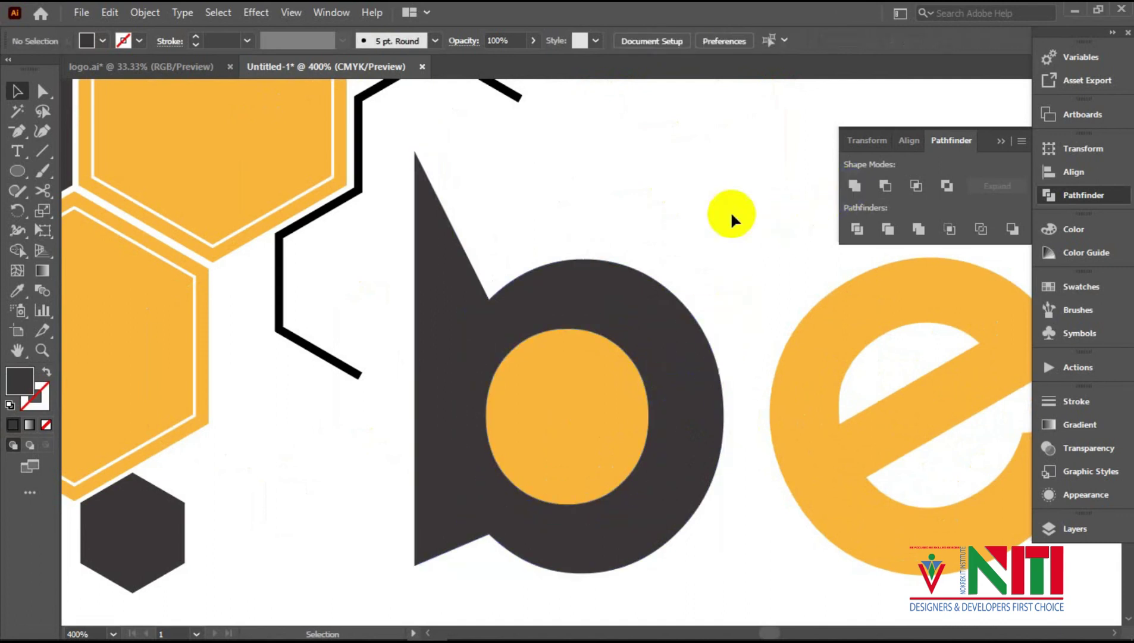
Group the three letters of "bee" together with the orange circle.
scroll(792, 299, down, 5)
drag(773, 487, 964, 440)
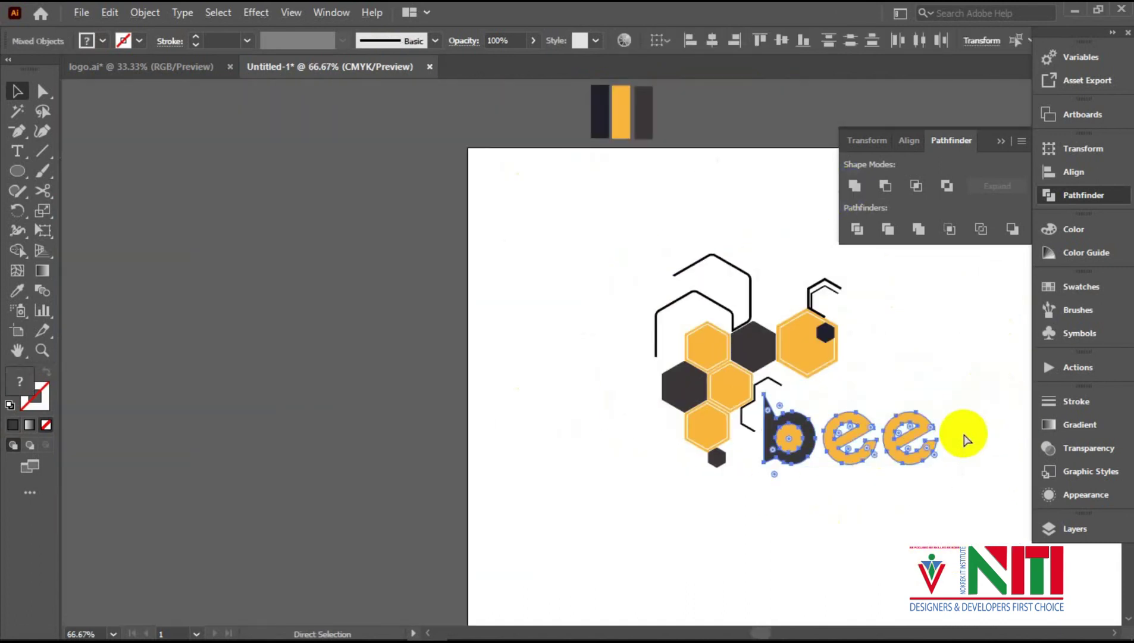
key(ctrl+g)
drag(937, 360, 627, 301)
scroll(656, 360, up, 1)
Align the honeycomb group and the "bee" lettering along their bottom edges.
drag(219, 400, 588, 441)
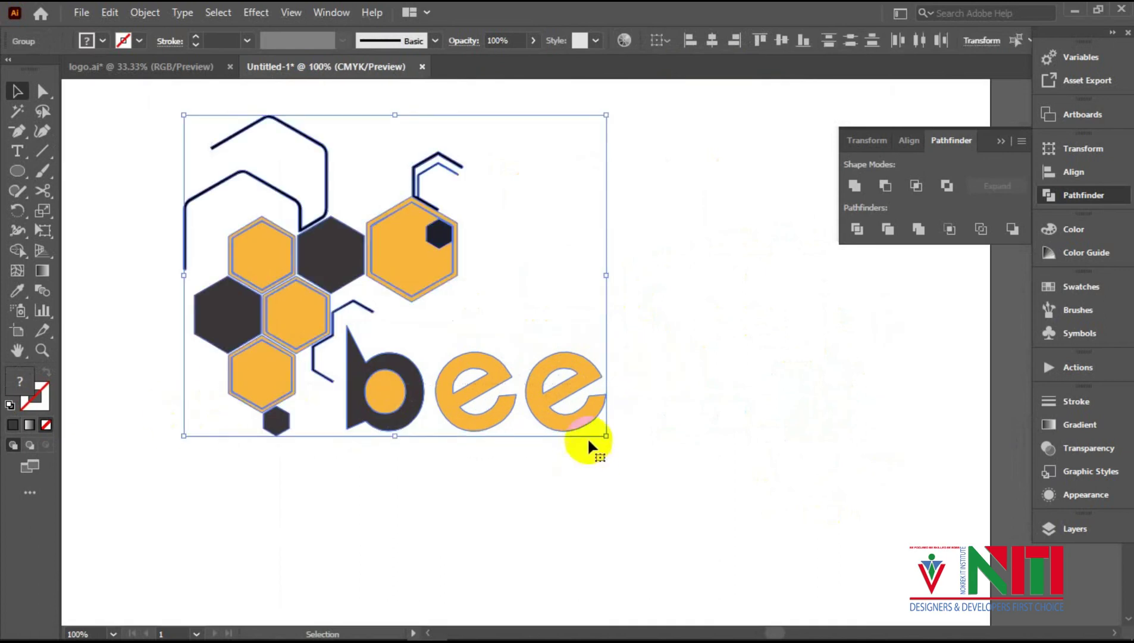
click(782, 41)
key(ctrl+z)
click(803, 41)
click(693, 207)
Enlarge the "bee" lettering slightly and nudge it to the right, away from the thin black outline.
drag(350, 452, 681, 405)
drag(607, 330, 645, 315)
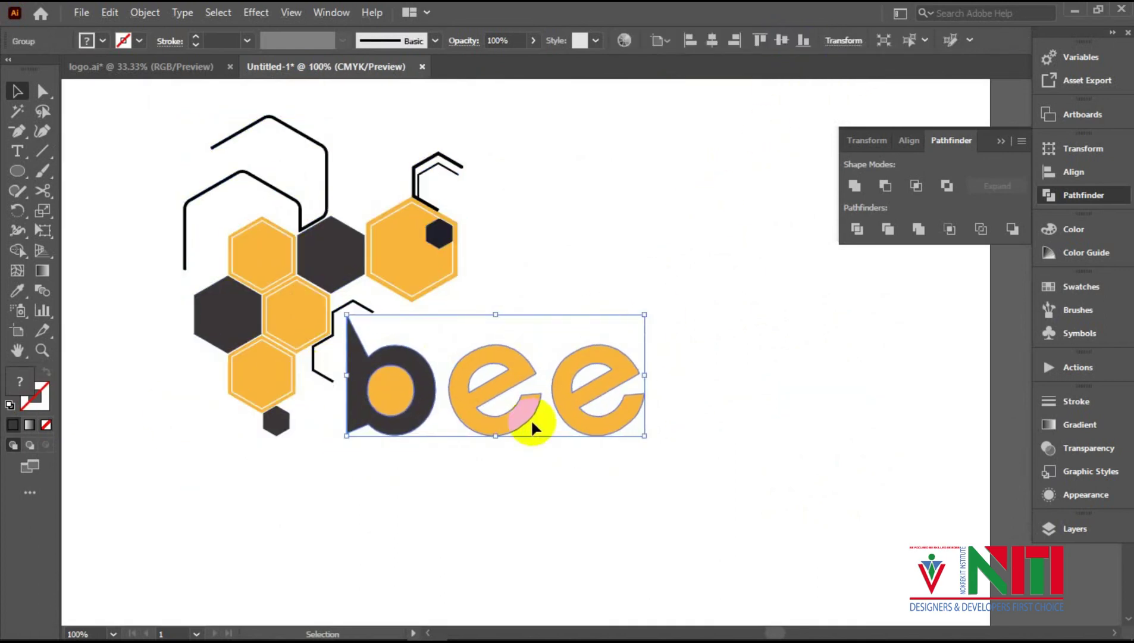
key(Right)
key(Right)
key(Right)
key(Right)
key(Right)
key(Right)
key(Right)
key(Right)
key(Right)
key(Right)
key(Right)
Bottom-align the enlarged lettering with the honeycomb group again.
drag(231, 490, 476, 417)
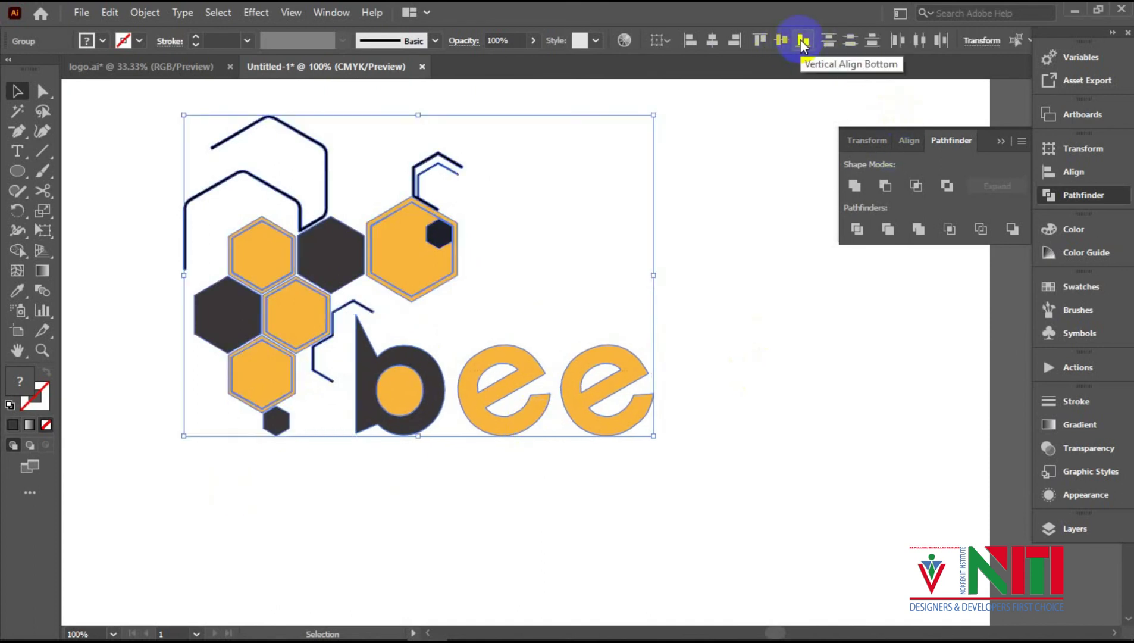
click(739, 223)
Group the complete bee logo and enlarge it to nearly fill the artboard.
scroll(739, 222, down, 1)
drag(384, 161, 786, 442)
scroll(740, 424, down, 2)
drag(645, 331, 657, 342)
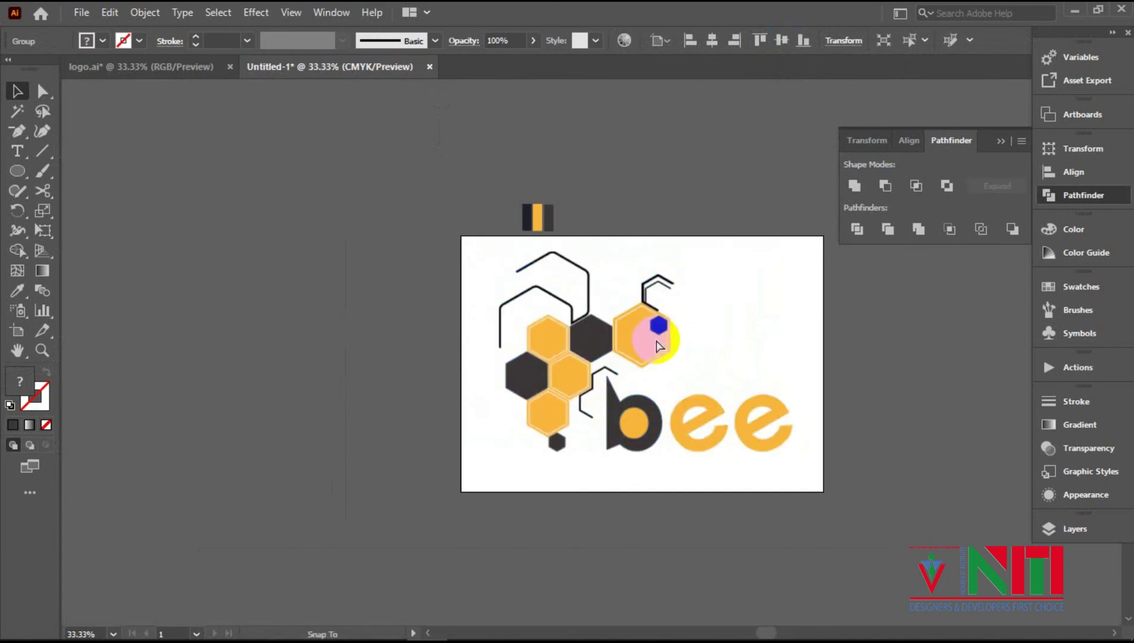
drag(882, 361, 726, 332)
click(727, 331)
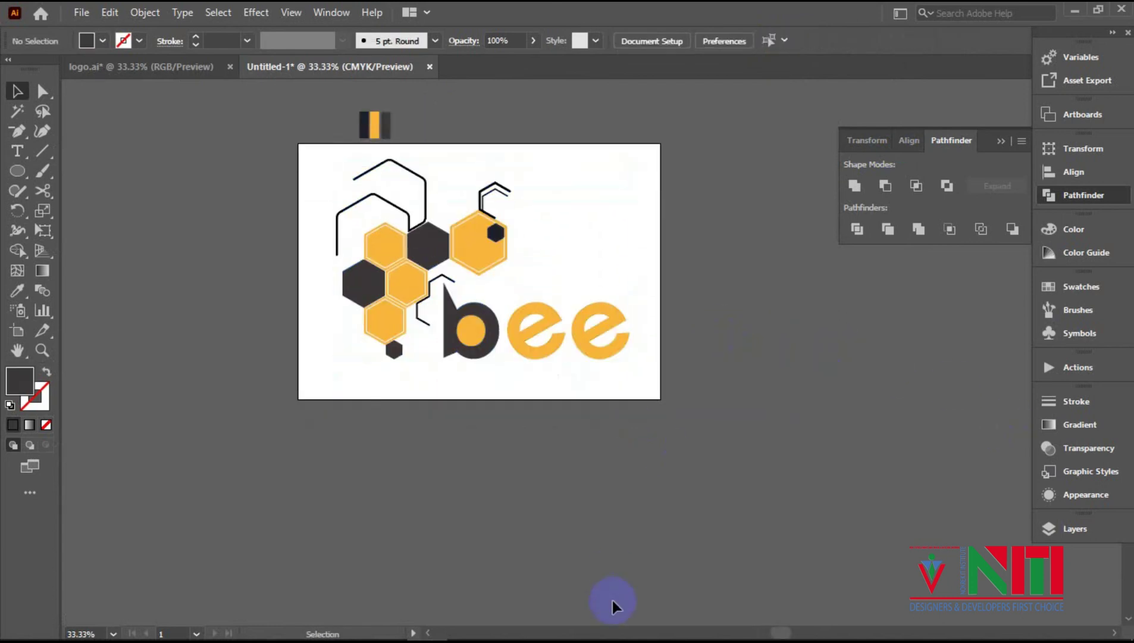